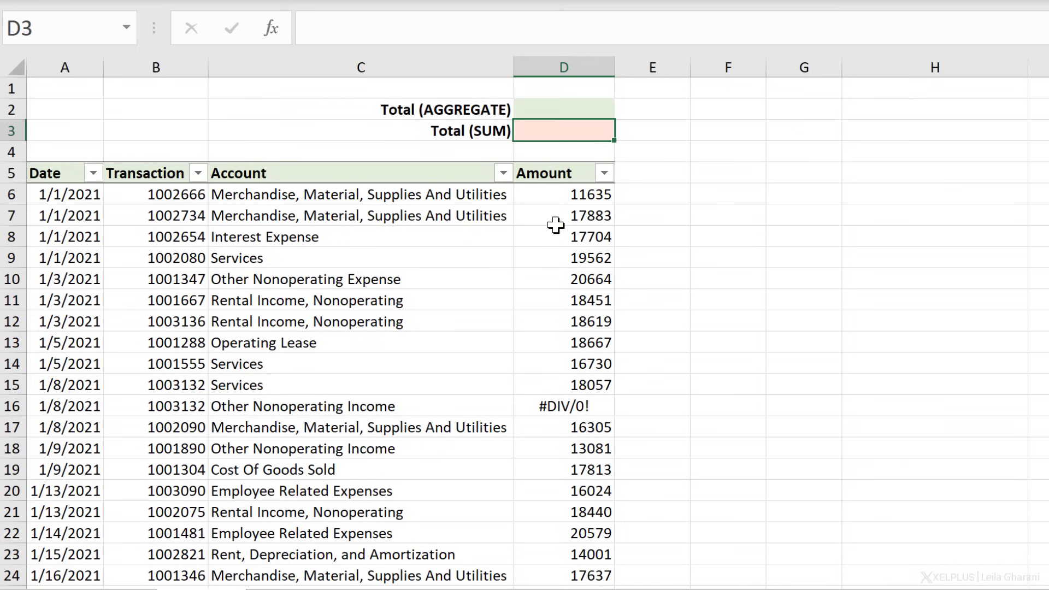
# Enter a SUM formula over the Amount range D6:D35 in the Total (SUM) cell D3.
pyautogui.scroll(-6, 532, 404)
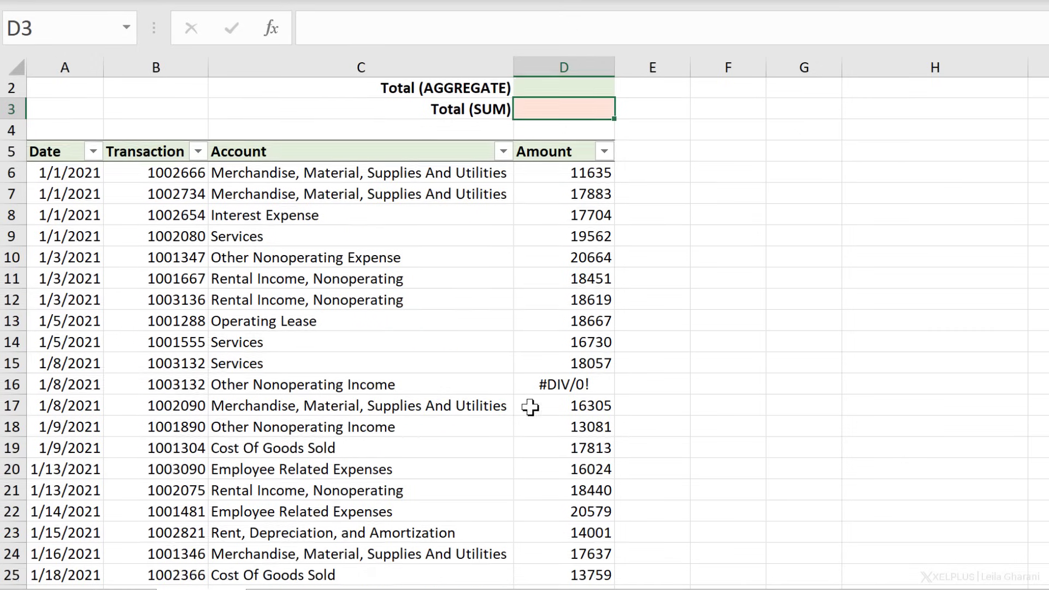
pyautogui.scroll(3, 561, 422)
pyautogui.scroll(3, 561, 421)
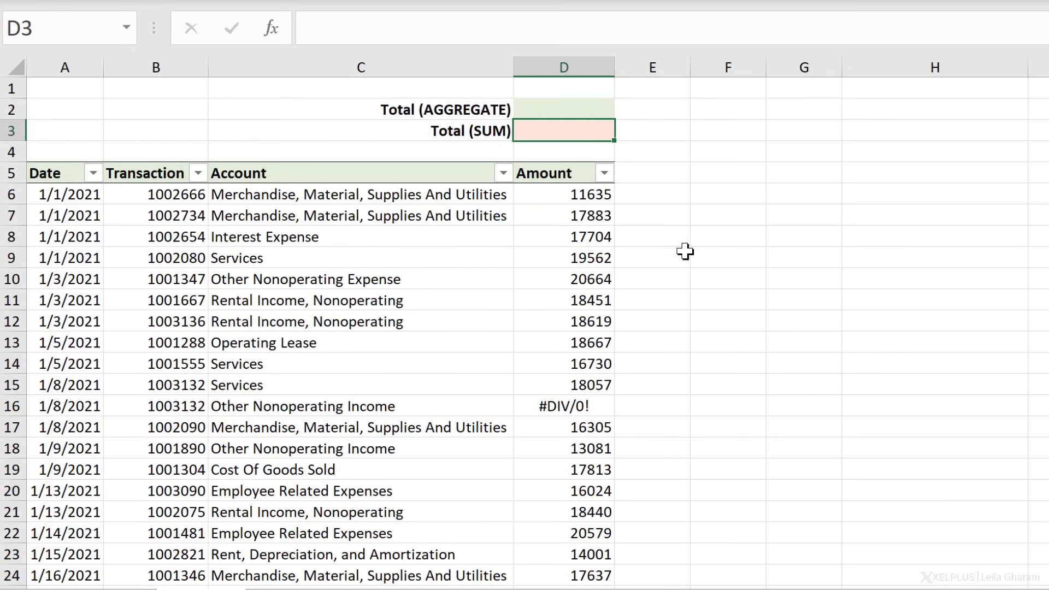
pyautogui.write('=sum(')
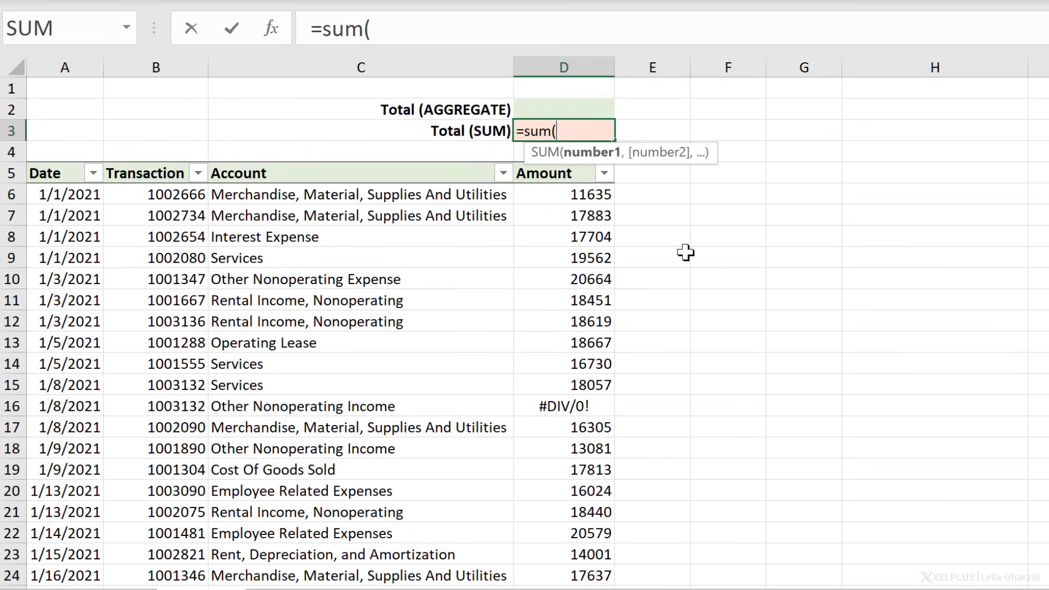
pyautogui.click(540, 197)
pyautogui.hotkey('ctrl', 'shift', 'Down')
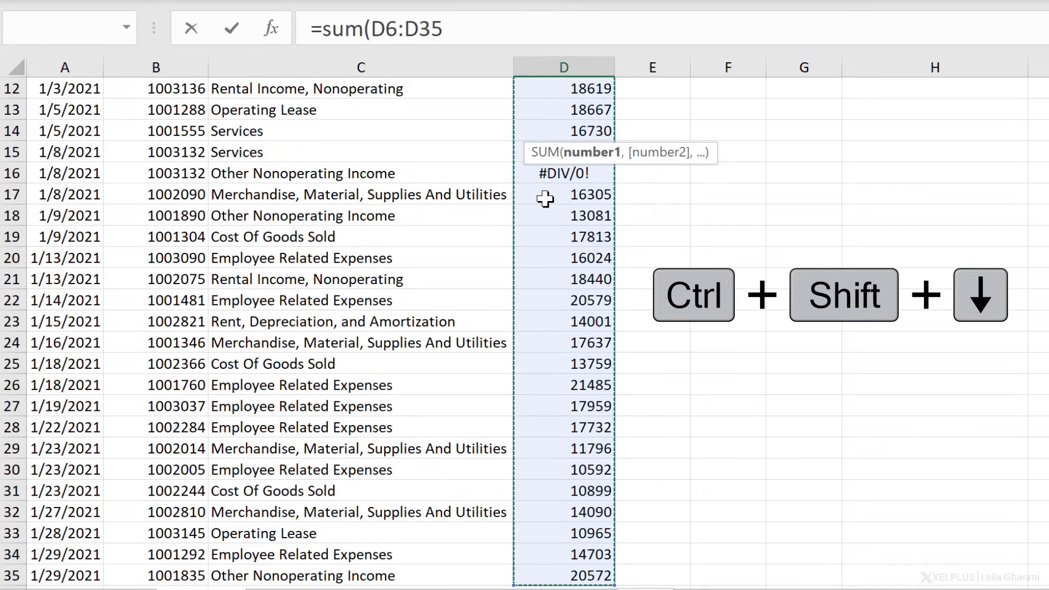
pyautogui.press('Return')
pyautogui.click(593, 130)
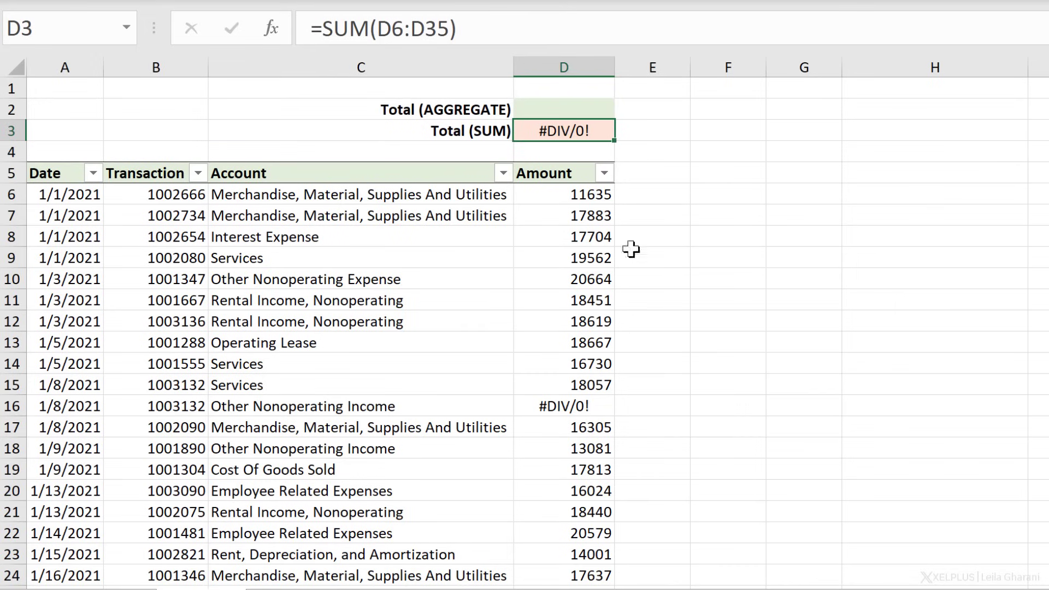
# Enter an AGGREGATE formula in D2 with function 9 (SUM) and option 6 (ignore error values) over the range D6:D35.
pyautogui.click(555, 108)
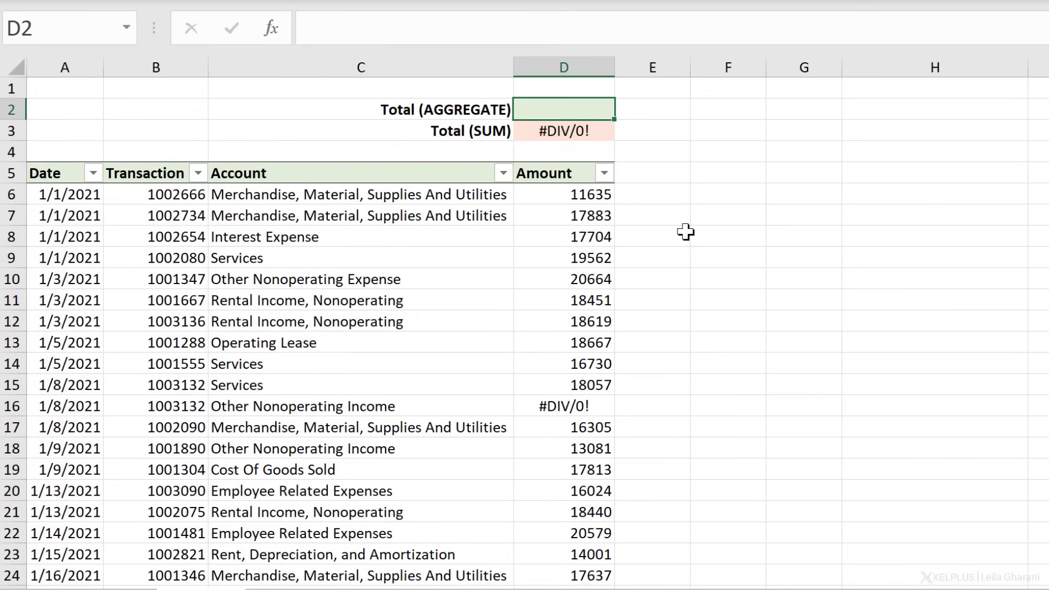
pyautogui.write('=agg')
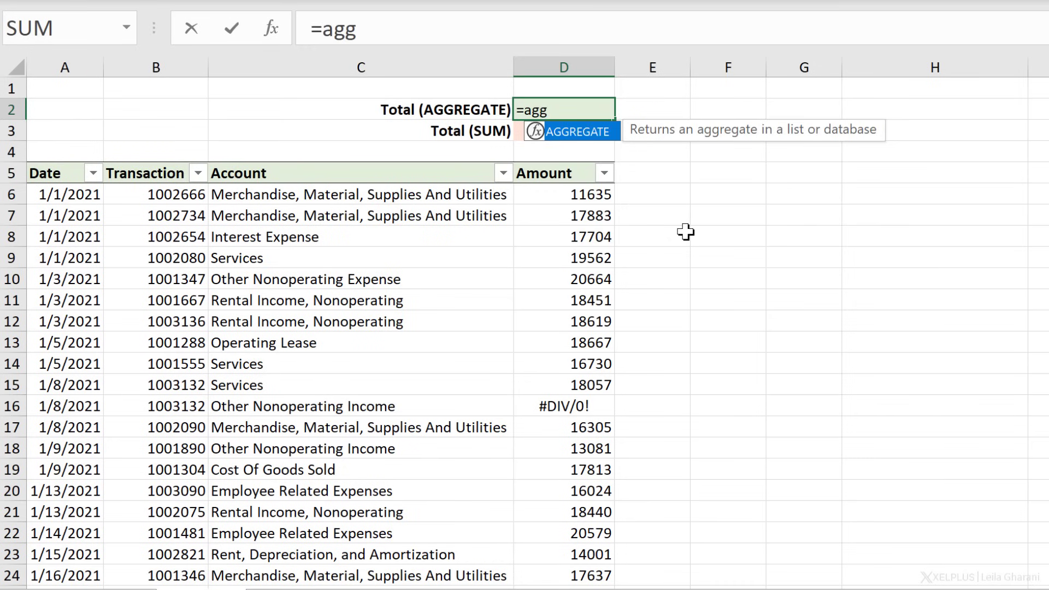
pyautogui.press('Tab')
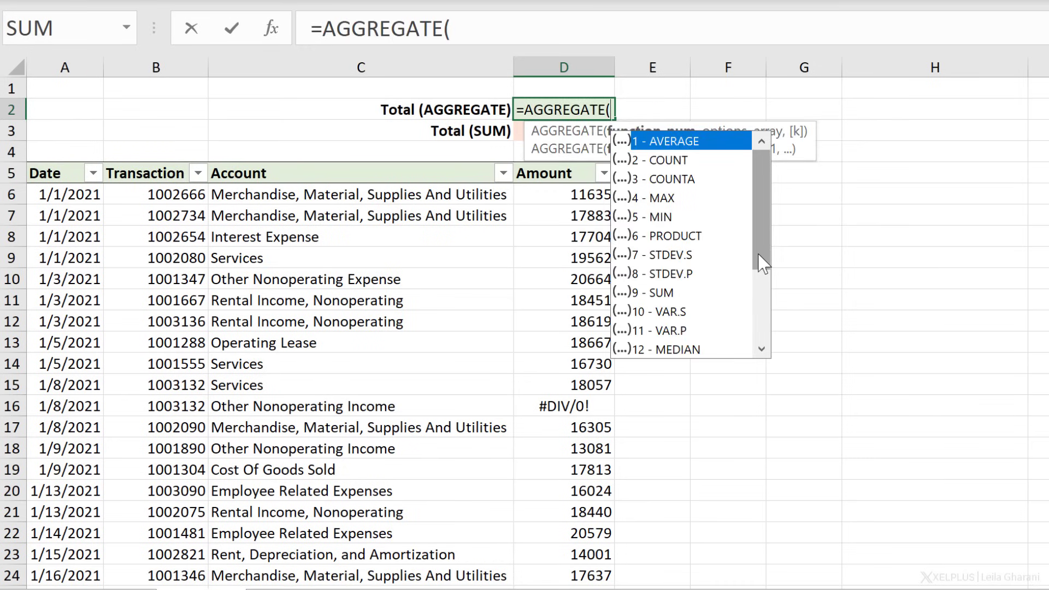
pyautogui.moveTo(761, 264); pyautogui.dragTo(762, 327)
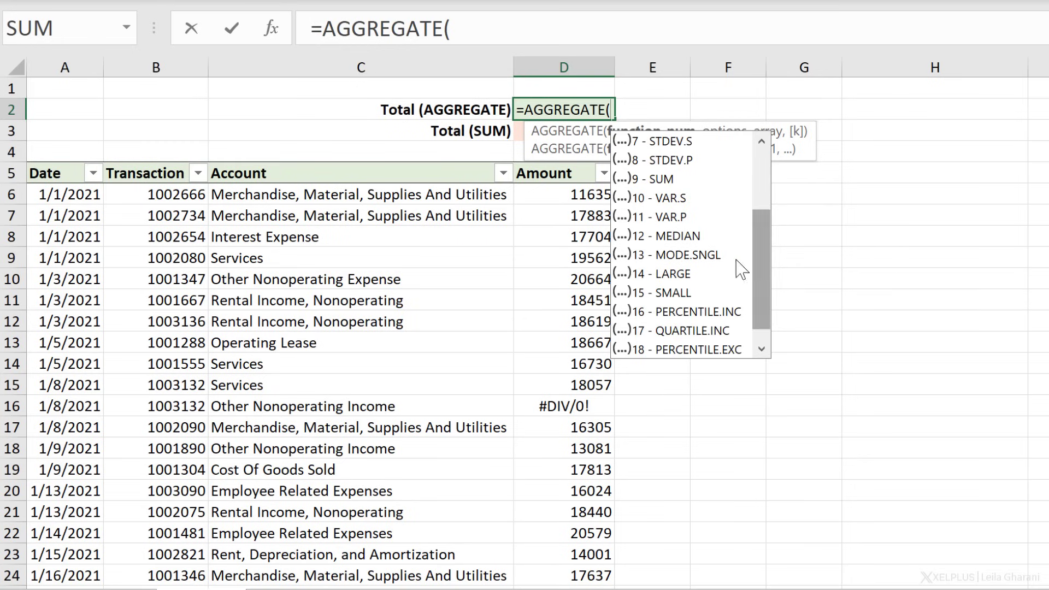
pyautogui.doubleClick(660, 180)
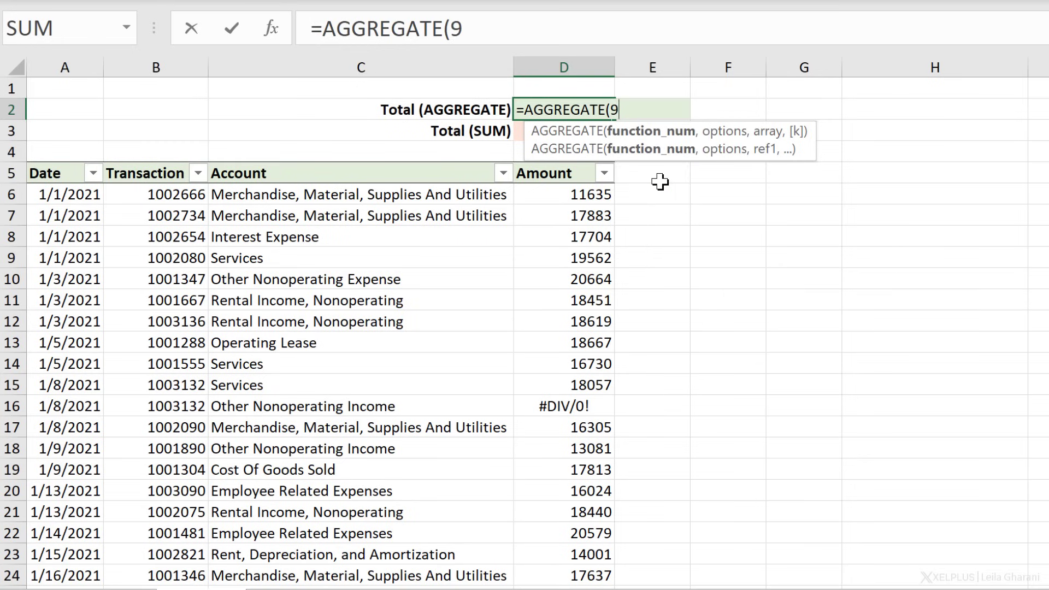
pyautogui.write(',')
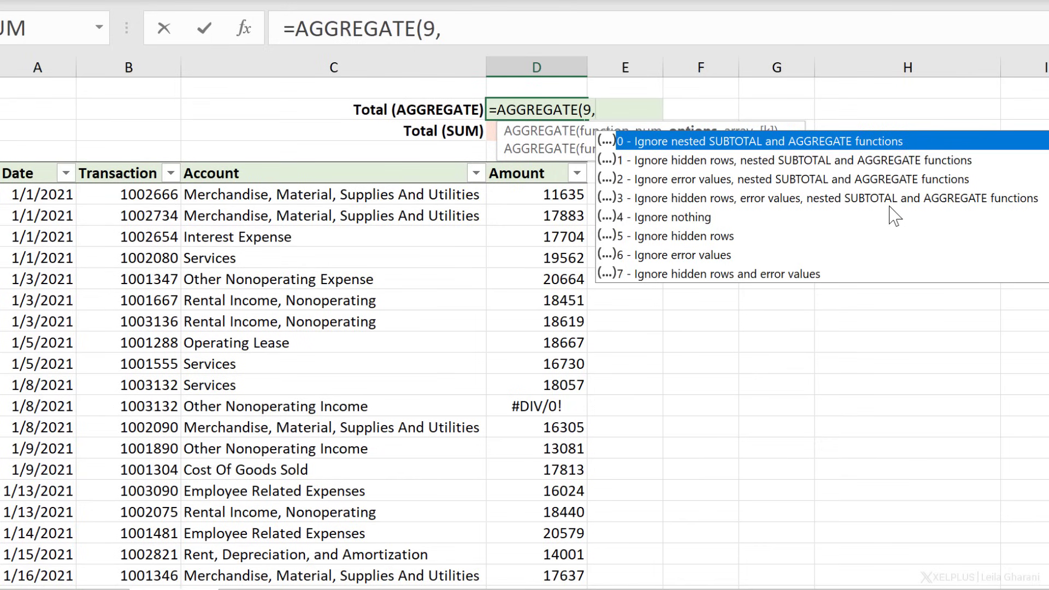
pyautogui.doubleClick(715, 258)
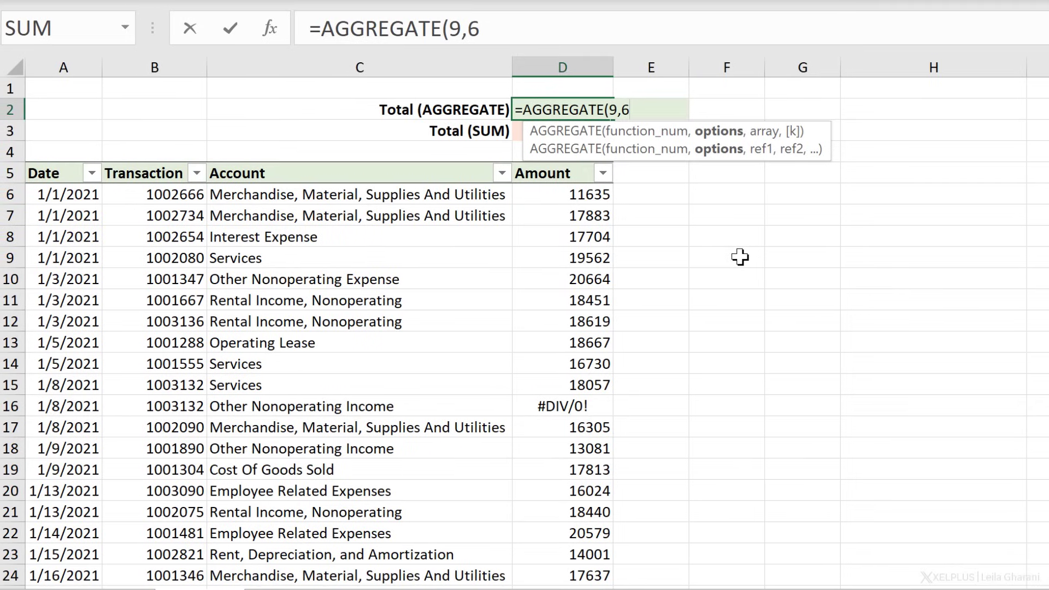
pyautogui.write(',')
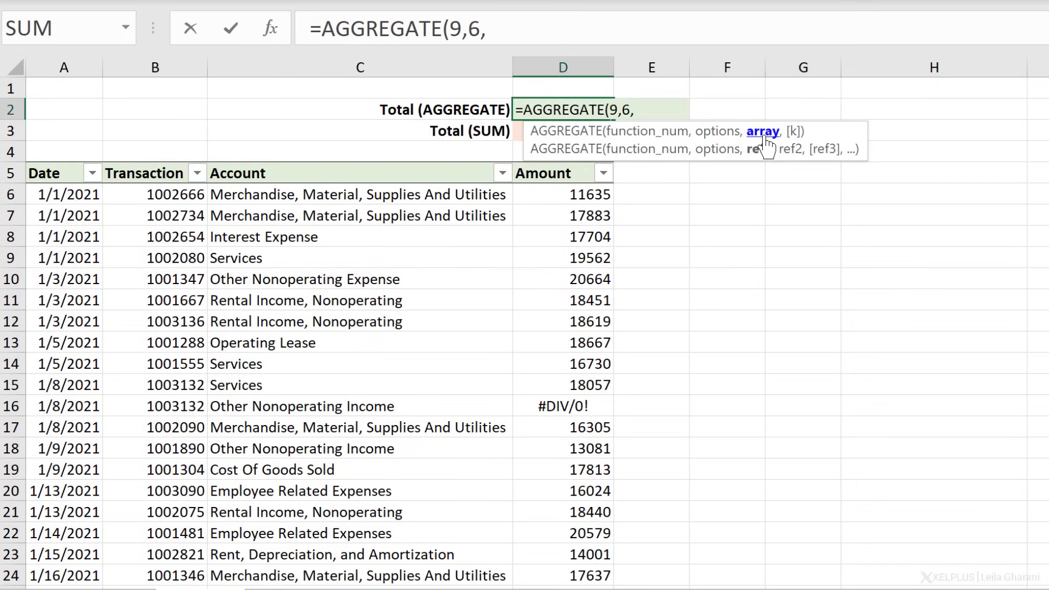
pyautogui.click(571, 194)
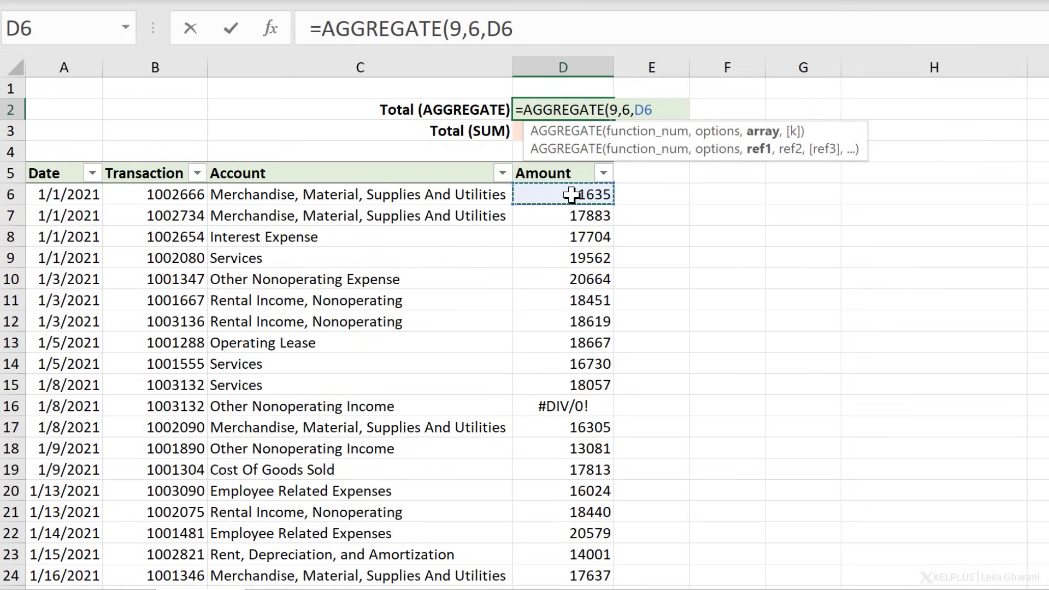
pyautogui.hotkey('ctrl', 'shift', 'Down')
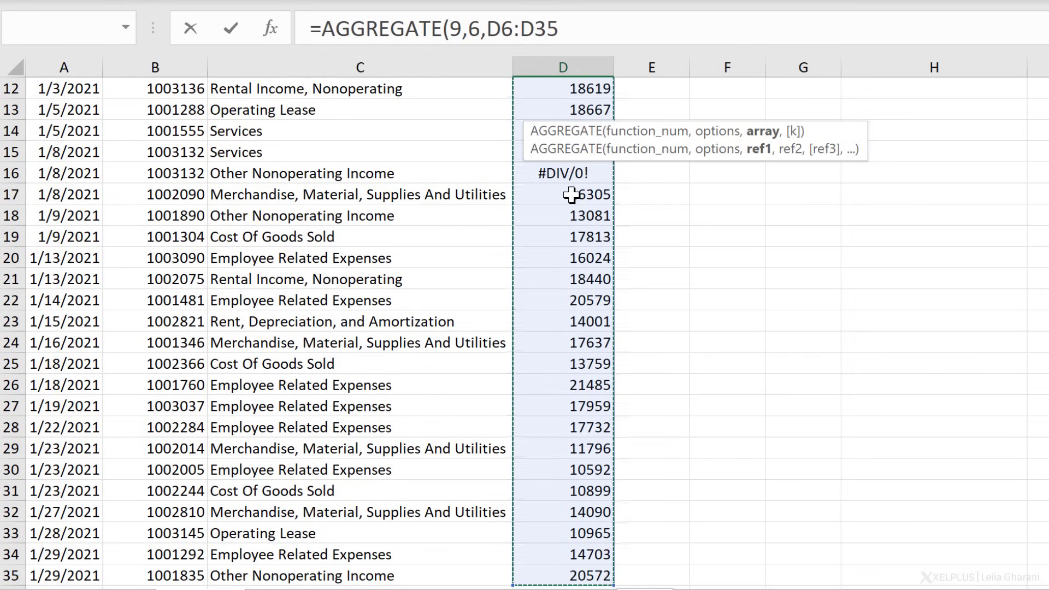
pyautogui.write(')')
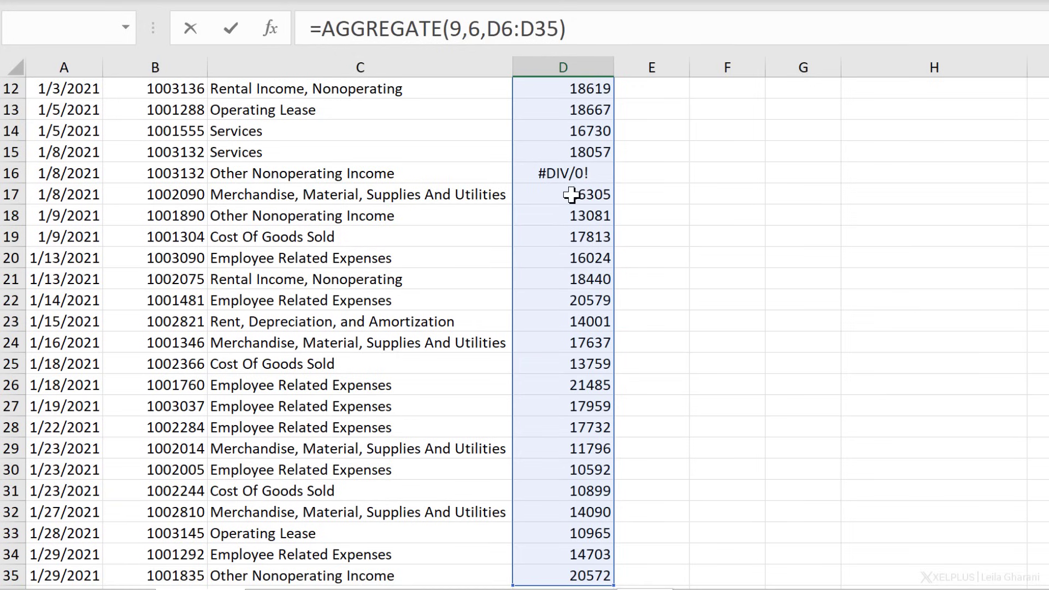
pyautogui.press('Escape')
pyautogui.scroll(1, 571, 194)
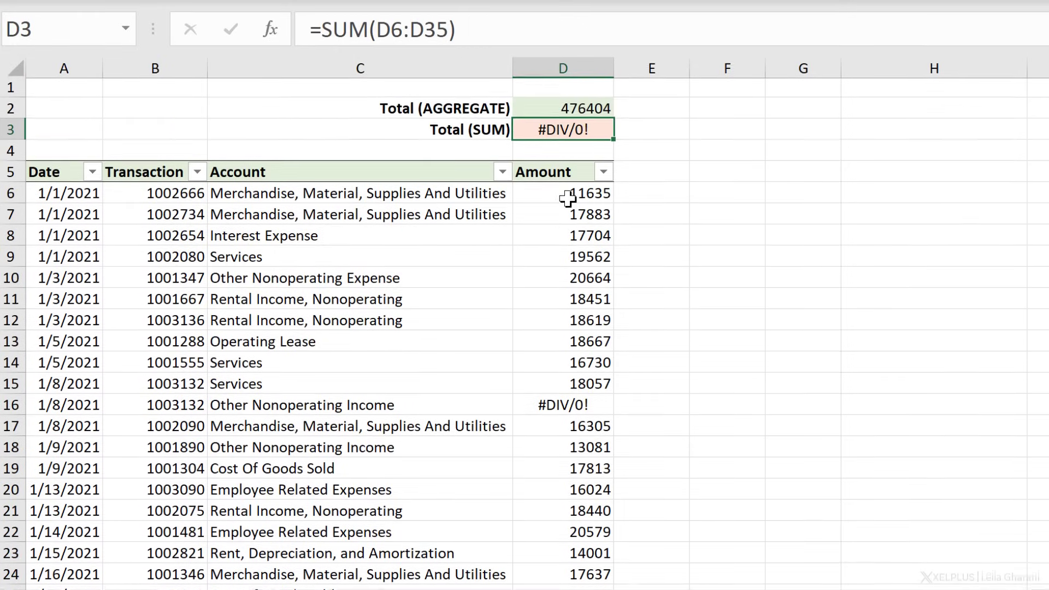
# Format the Total (AGGREGATE) value in D2 with a thousands separator and no decimal places.
pyautogui.click(586, 107)
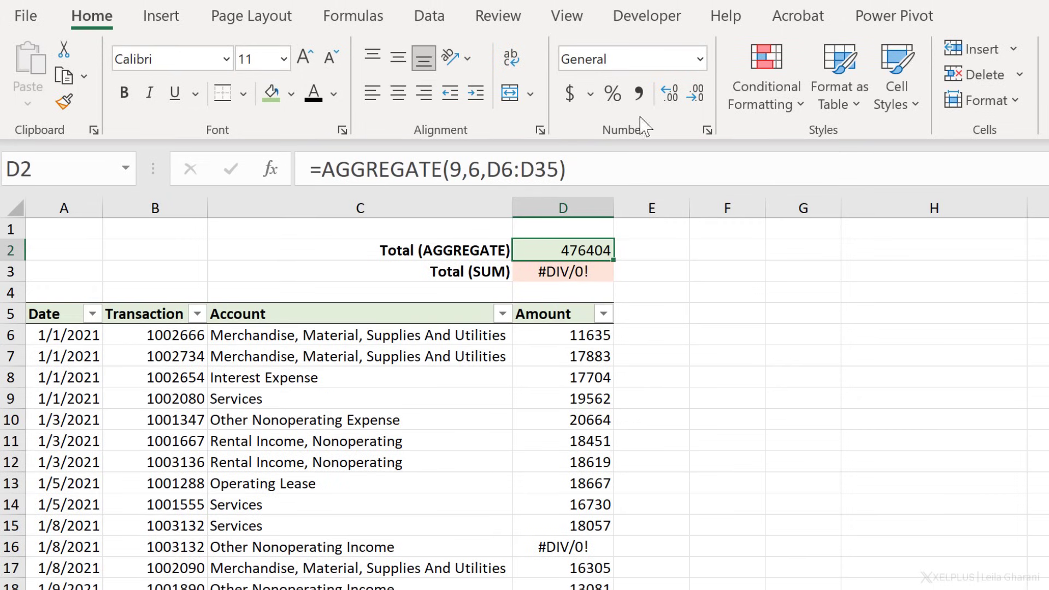
pyautogui.click(639, 91)
pyautogui.click(694, 94)
pyautogui.click(694, 94)
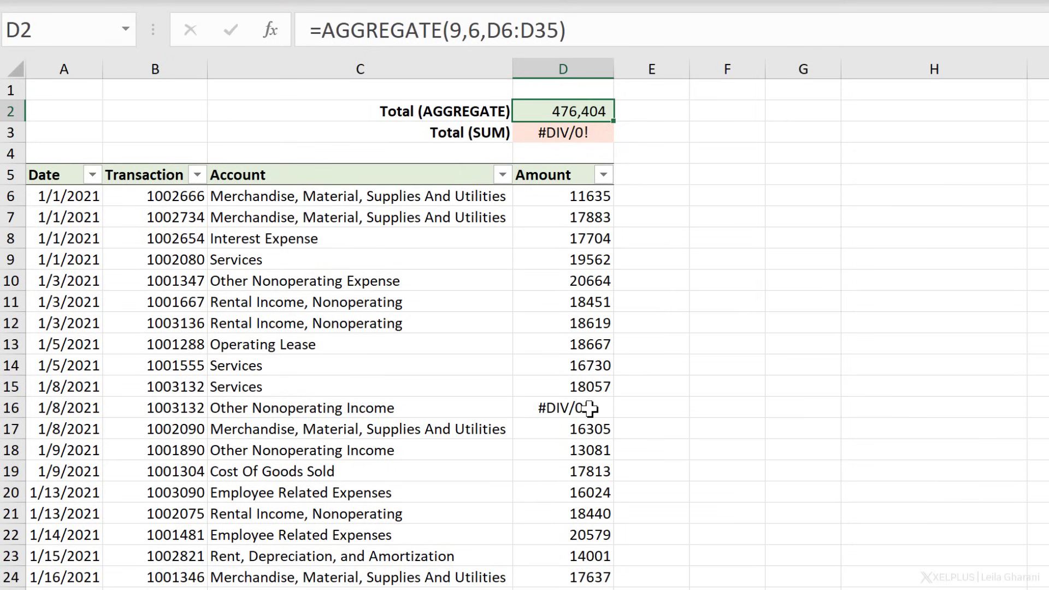
# Filter the Account column to show only Employee Related Expenses.
pyautogui.click(503, 176)
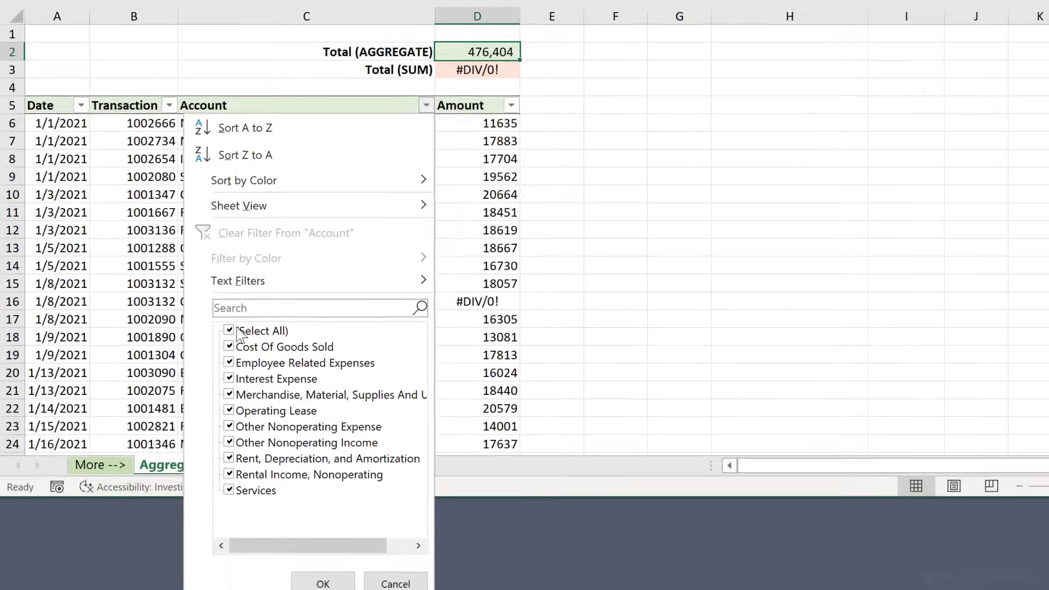
pyautogui.click(238, 331)
pyautogui.click(232, 358)
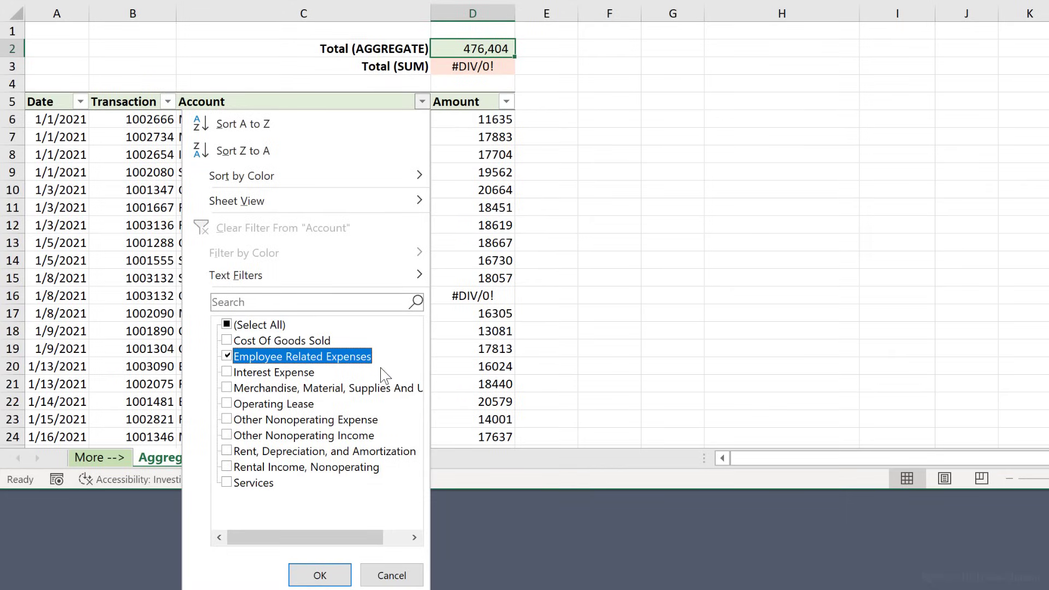
pyautogui.click(334, 574)
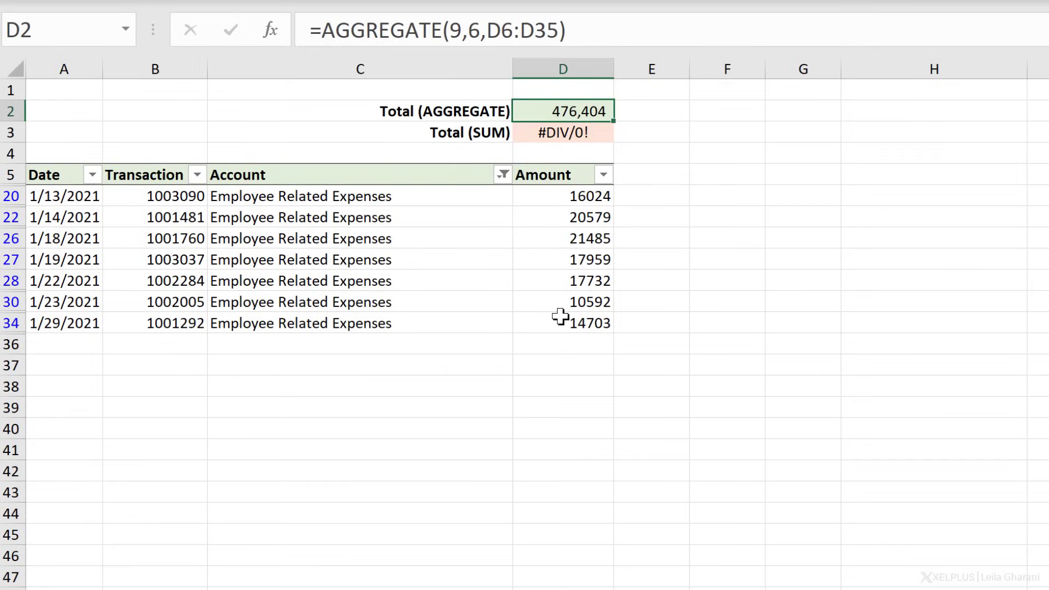
# Change the options argument of the AGGREGATE formula in D2 to 3, ignoring hidden rows, error values and nested SUBTOTAL and AGGREGATE functions.
pyautogui.click(479, 44)
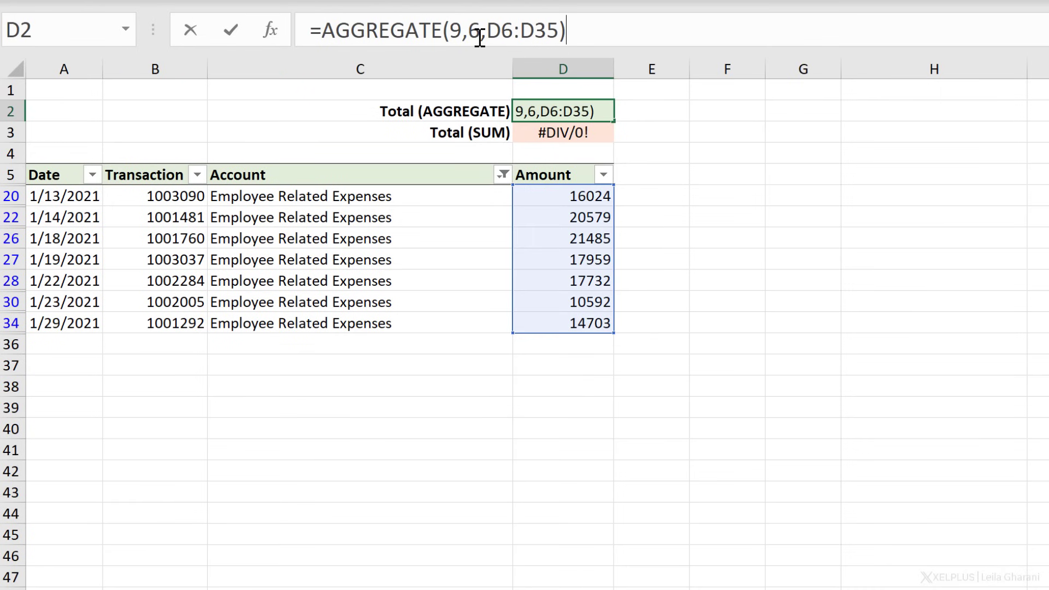
pyautogui.press('BackSpace')
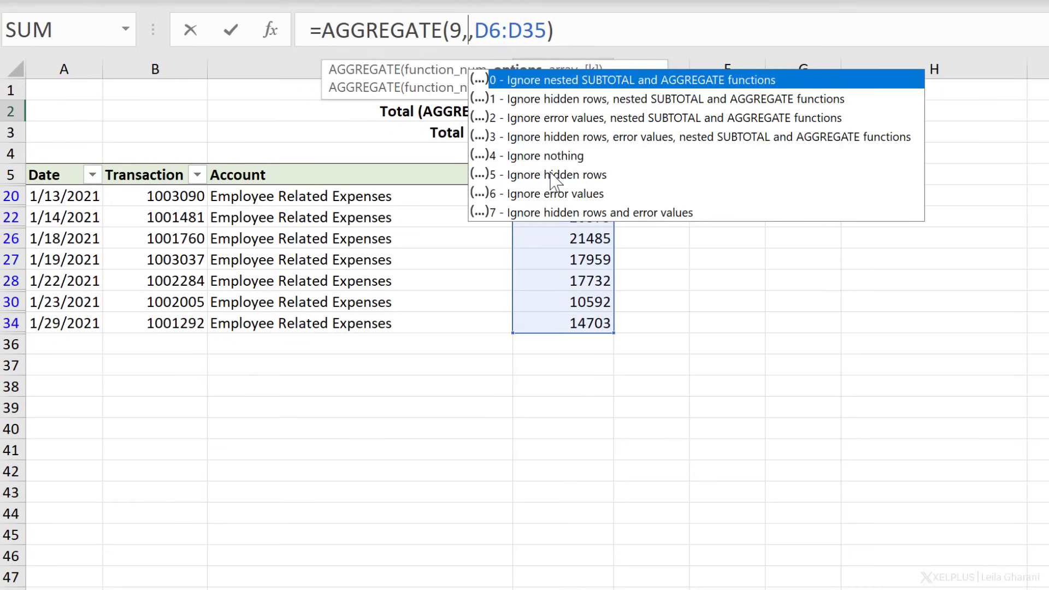
pyautogui.doubleClick(556, 138)
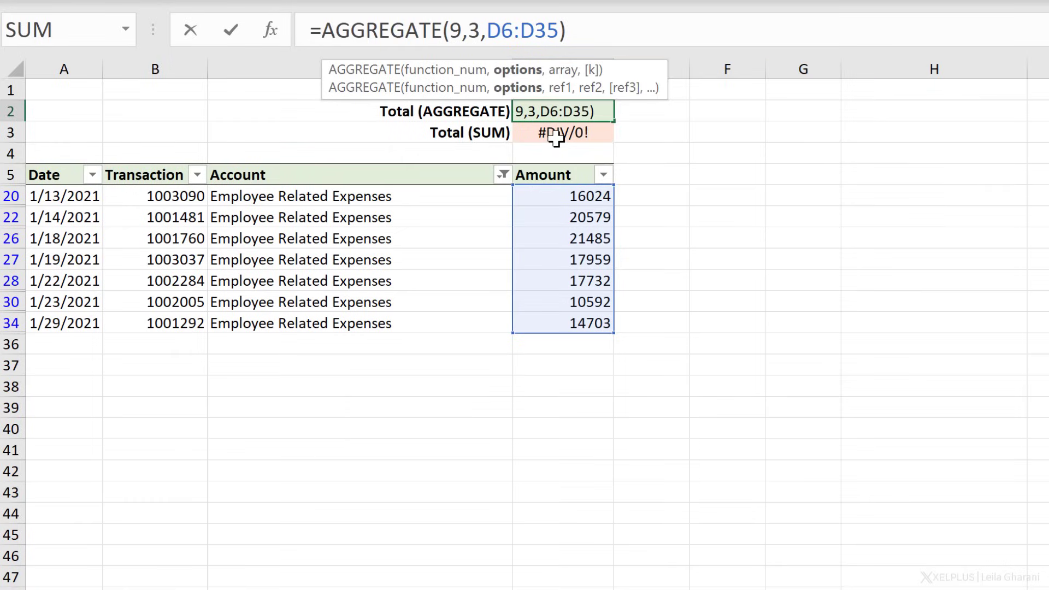
pyautogui.press('Return')
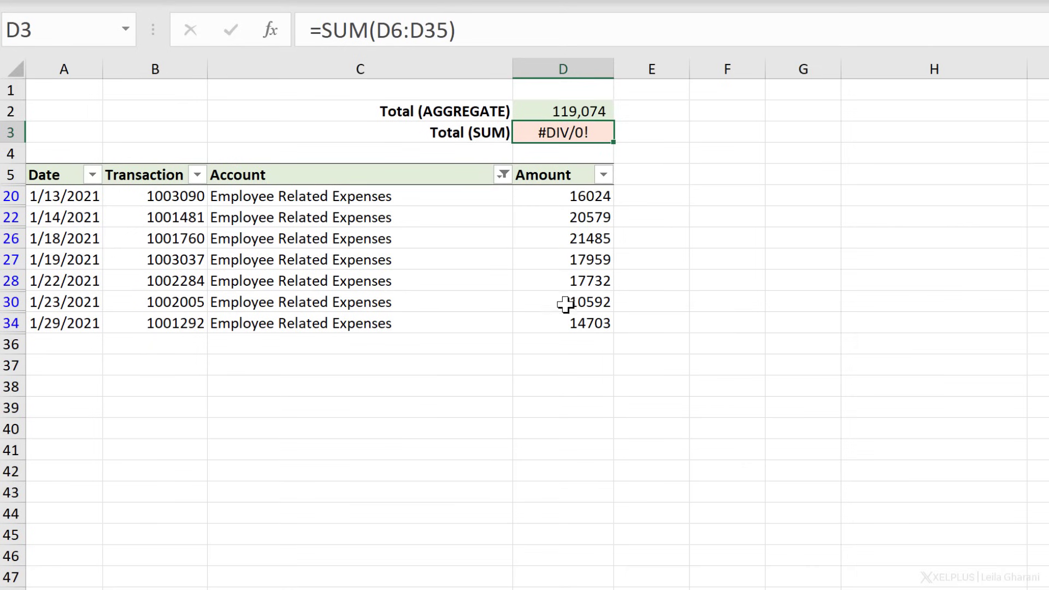
# Switch the Account filter to show only Other Nonoperating Income and select its two numeric amounts.
pyautogui.click(507, 176)
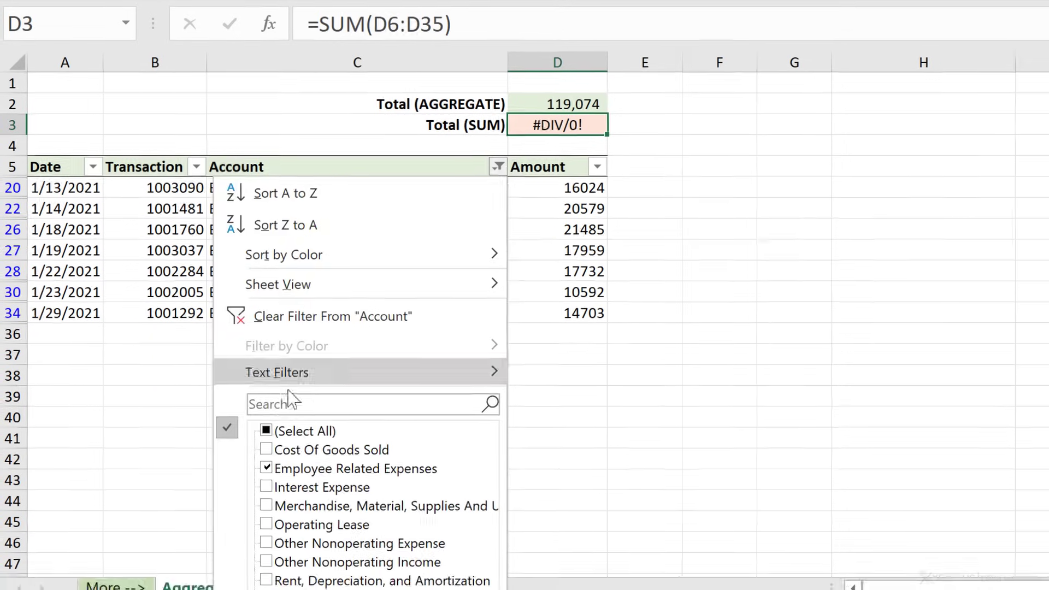
pyautogui.click(268, 480)
pyautogui.click(266, 555)
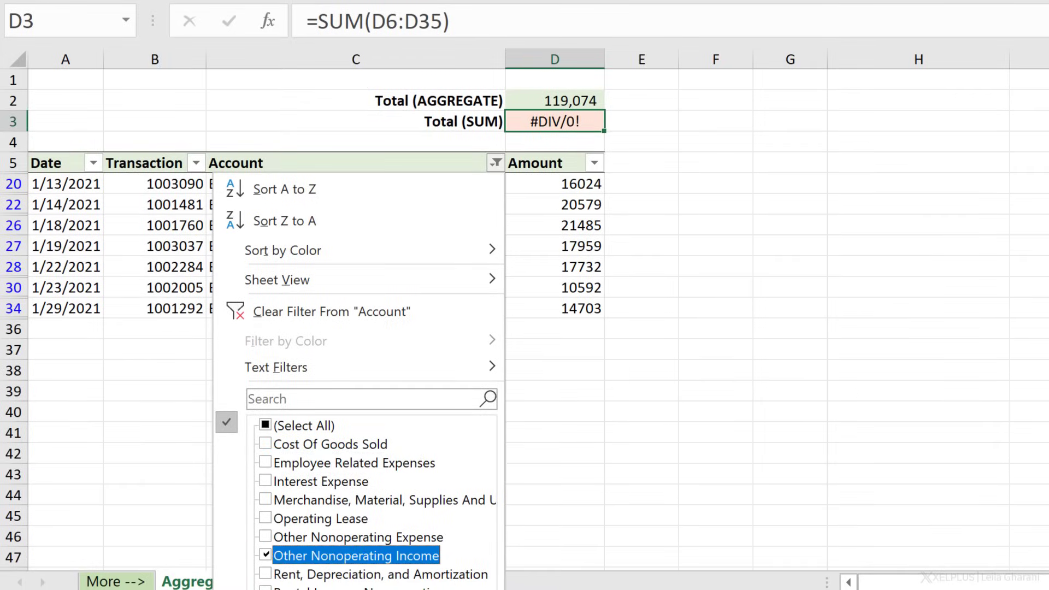
pyautogui.press('Return')
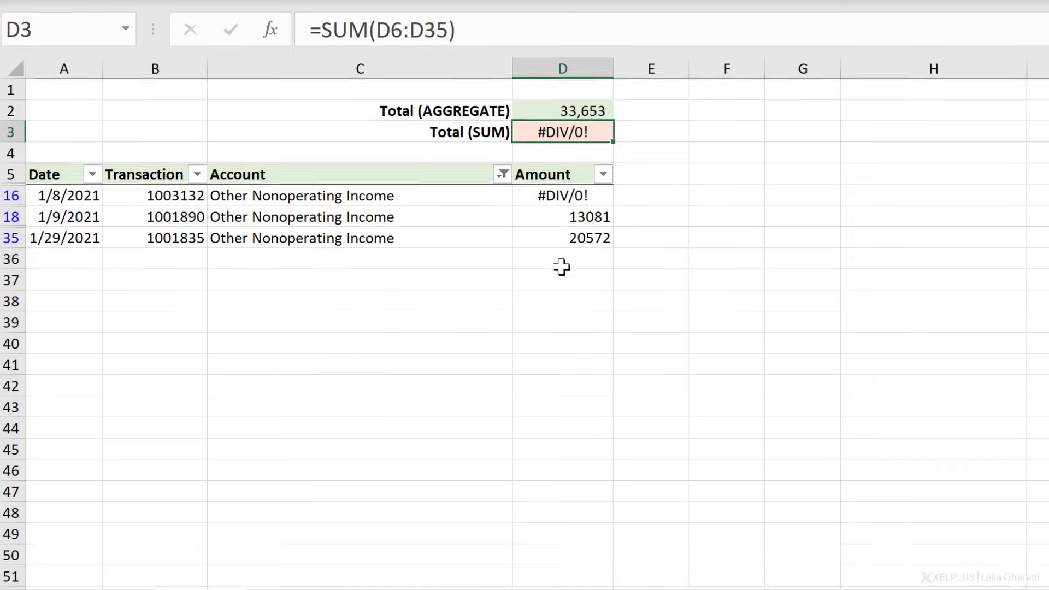
pyautogui.moveTo(592, 219); pyautogui.dragTo(557, 240)
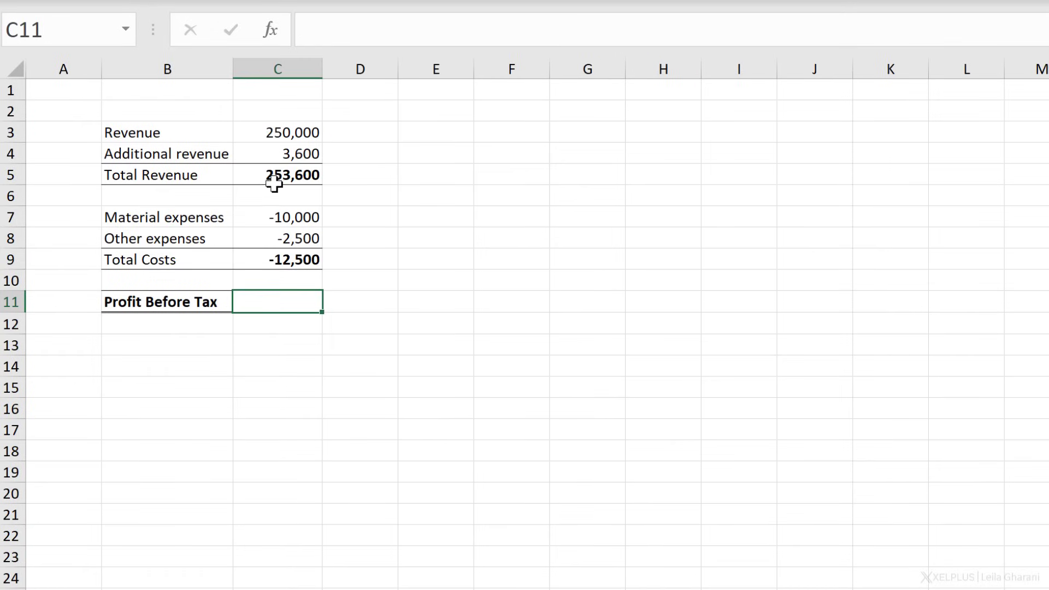
# Inspect the formulas behind the Total Revenue and Total Costs amounts and the ranges they cover.
pyautogui.click(274, 185)
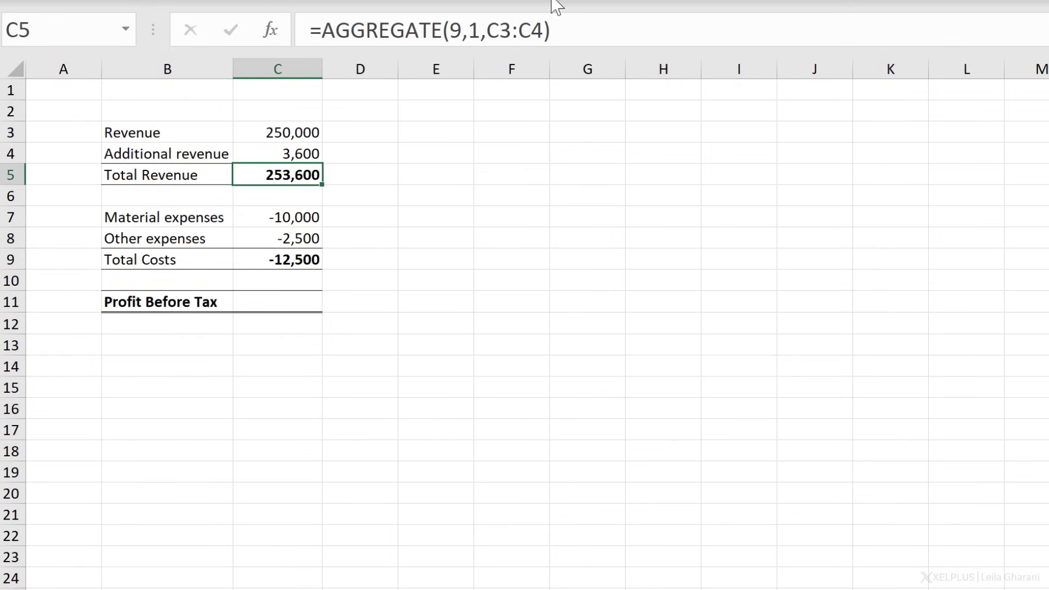
pyautogui.click(580, 24)
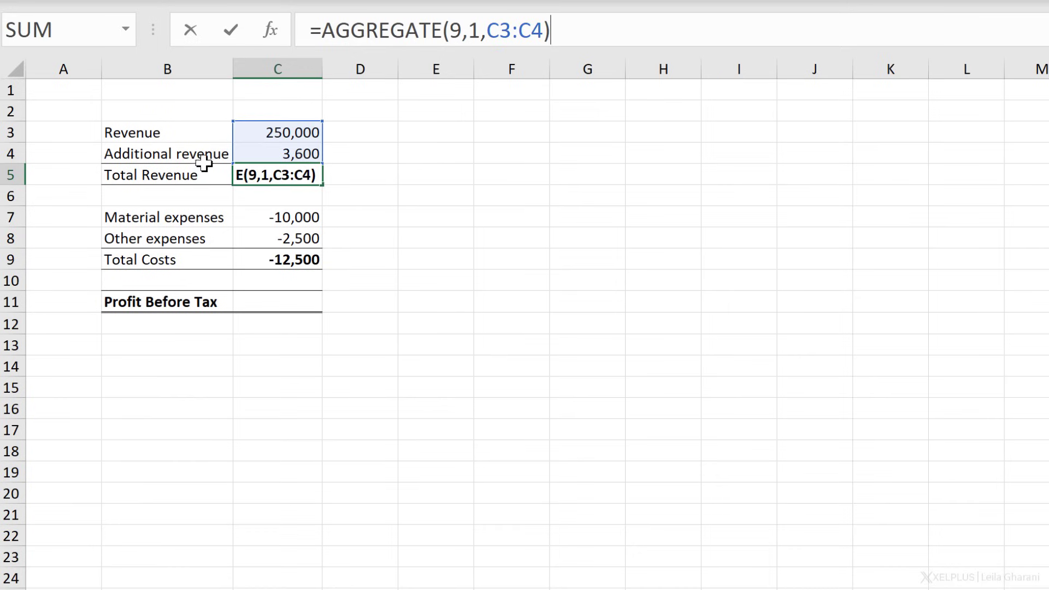
pyautogui.press('Return')
pyautogui.click(280, 262)
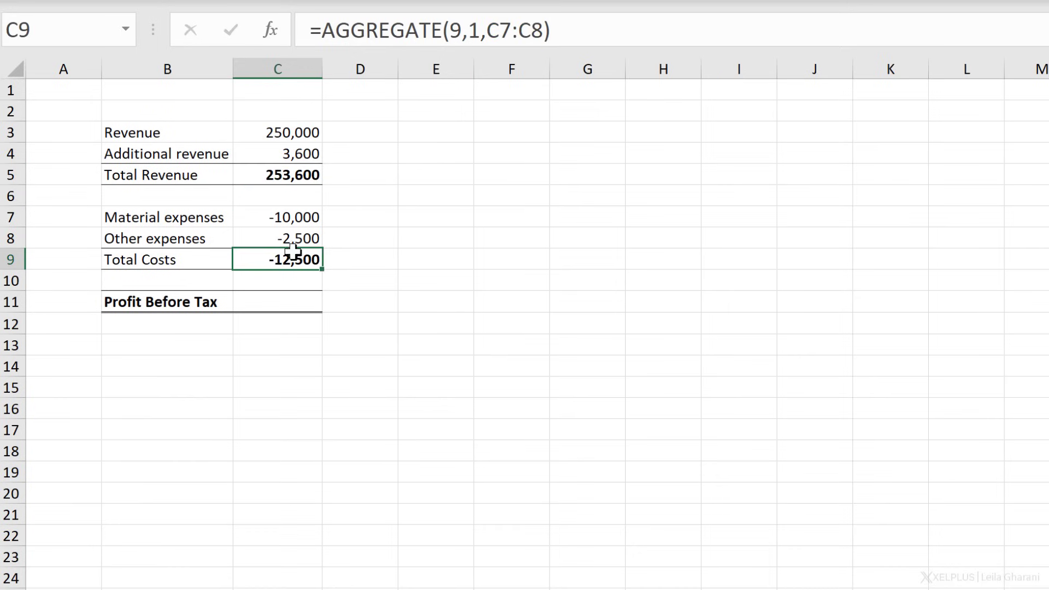
pyautogui.click(562, 30)
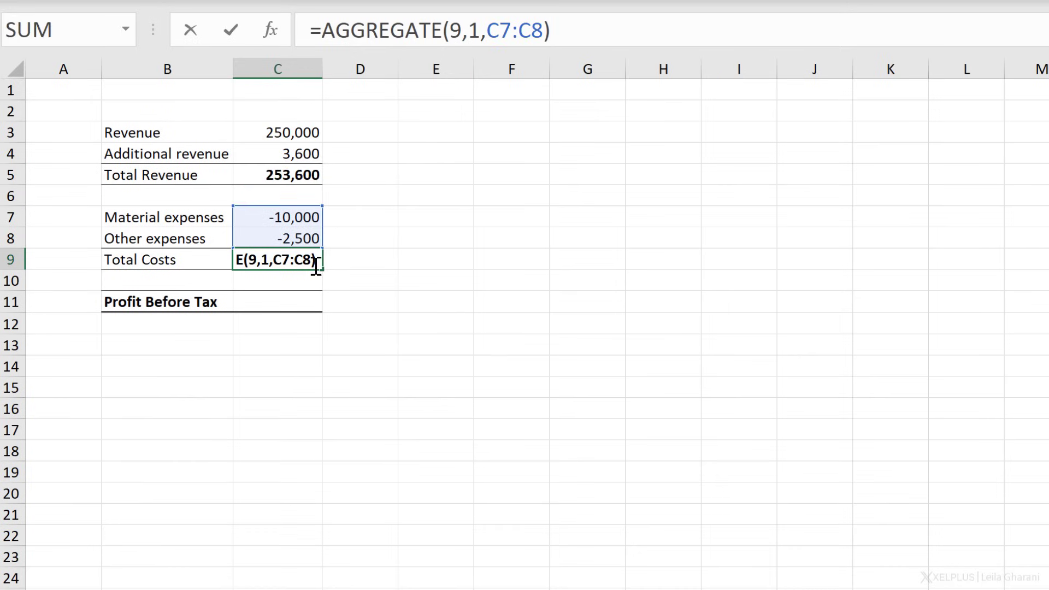
pyautogui.press('Return')
# Calculate Profit Before Tax in C11 with AGGREGATE as a sum (9) of C3:C9, using option 0 to ignore nested SUBTOTAL and AGGREGATE functions.
pyautogui.click(284, 300)
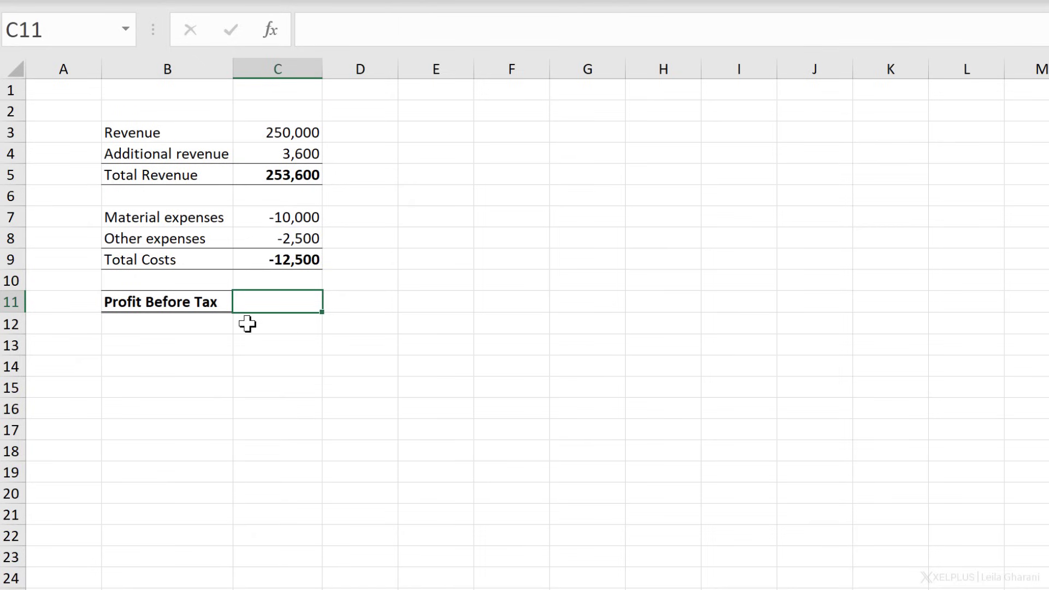
pyautogui.write('=agg')
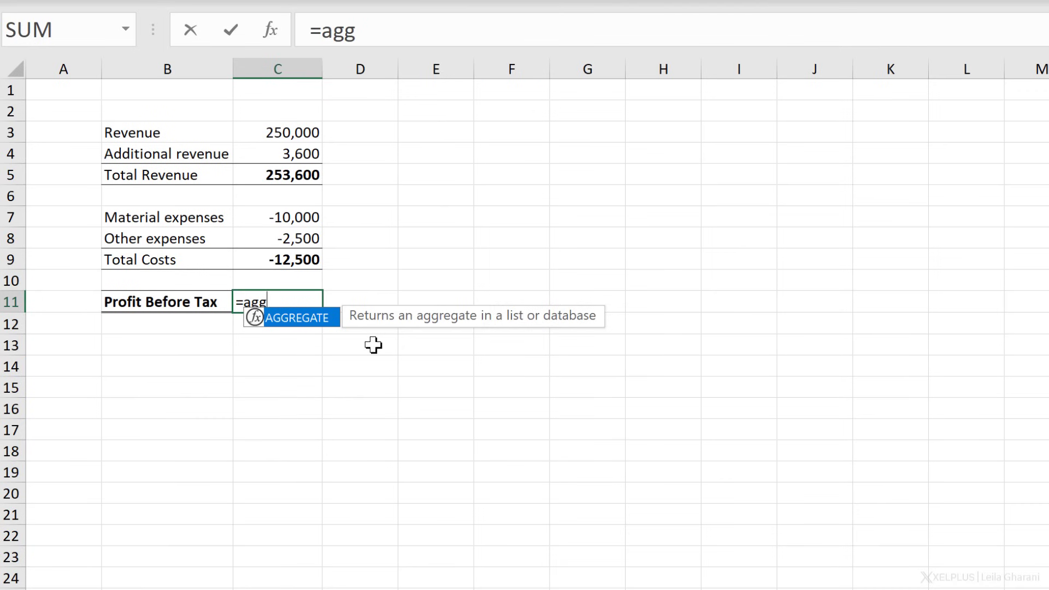
pyautogui.press('Tab')
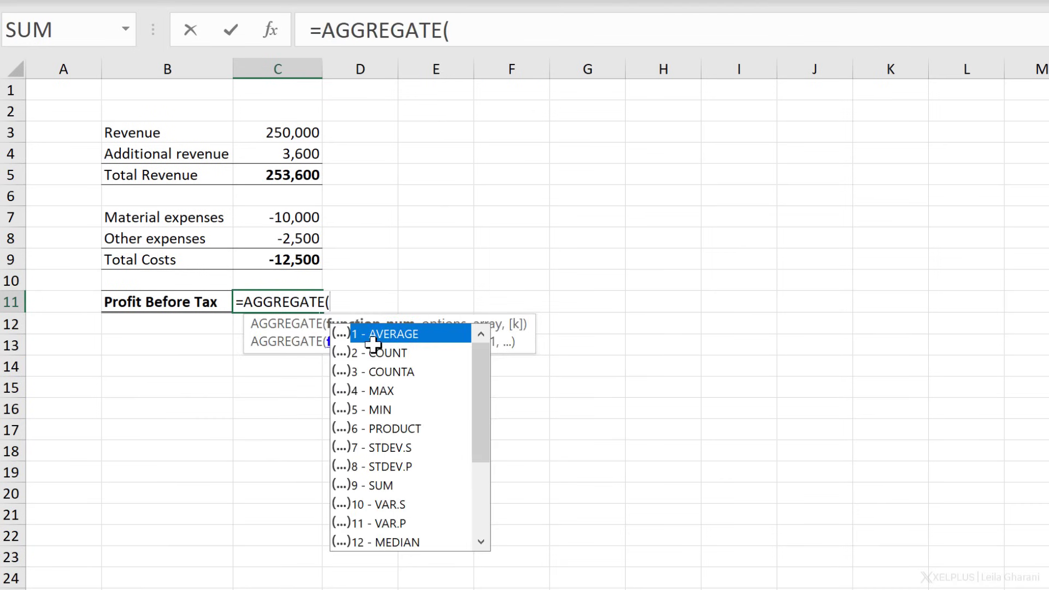
pyautogui.press('Escape')
pyautogui.write('9')
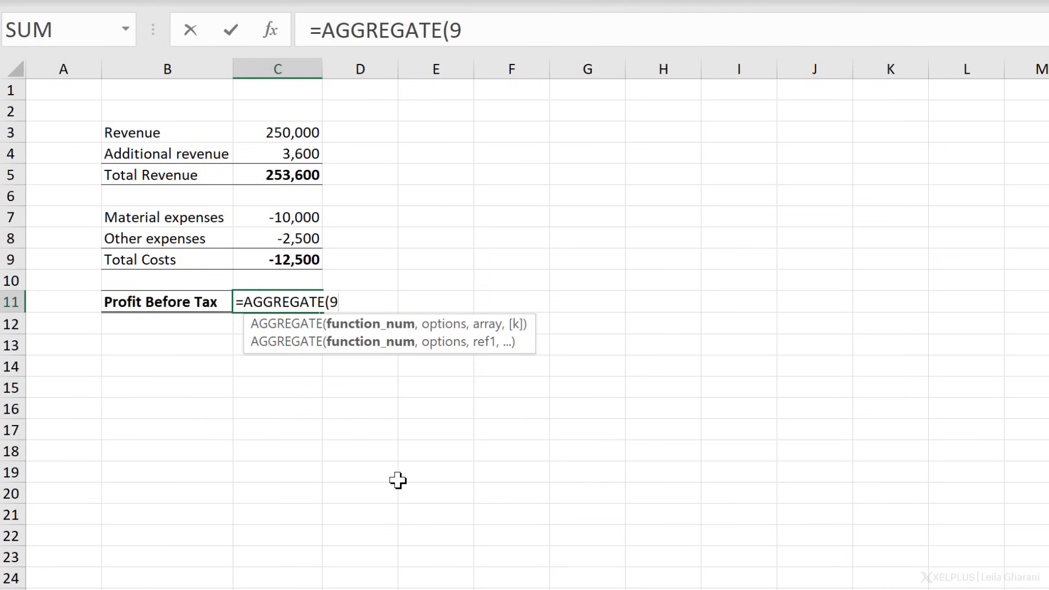
pyautogui.write(',')
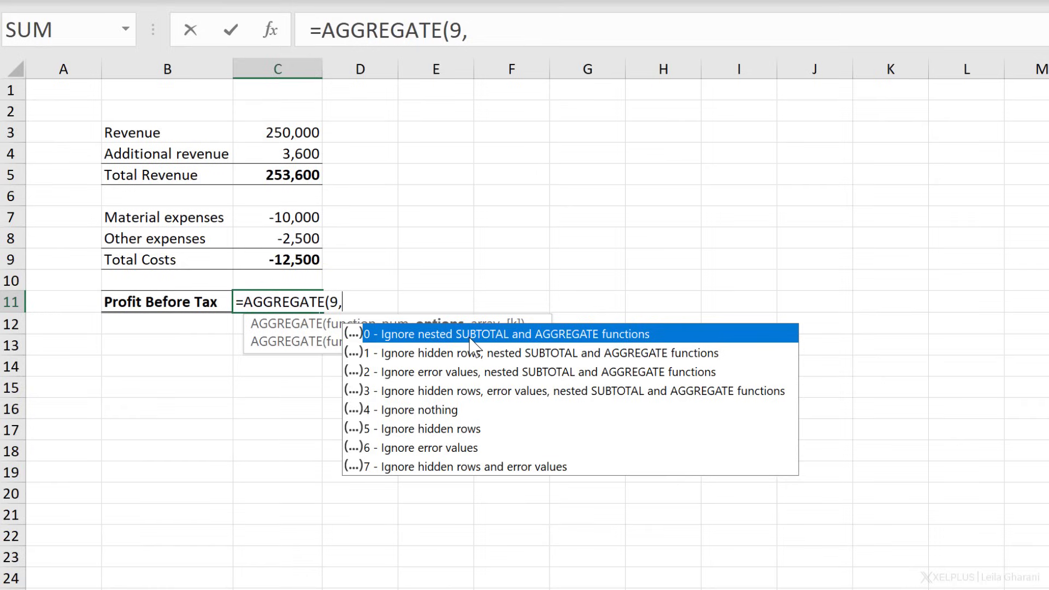
pyautogui.doubleClick(486, 333)
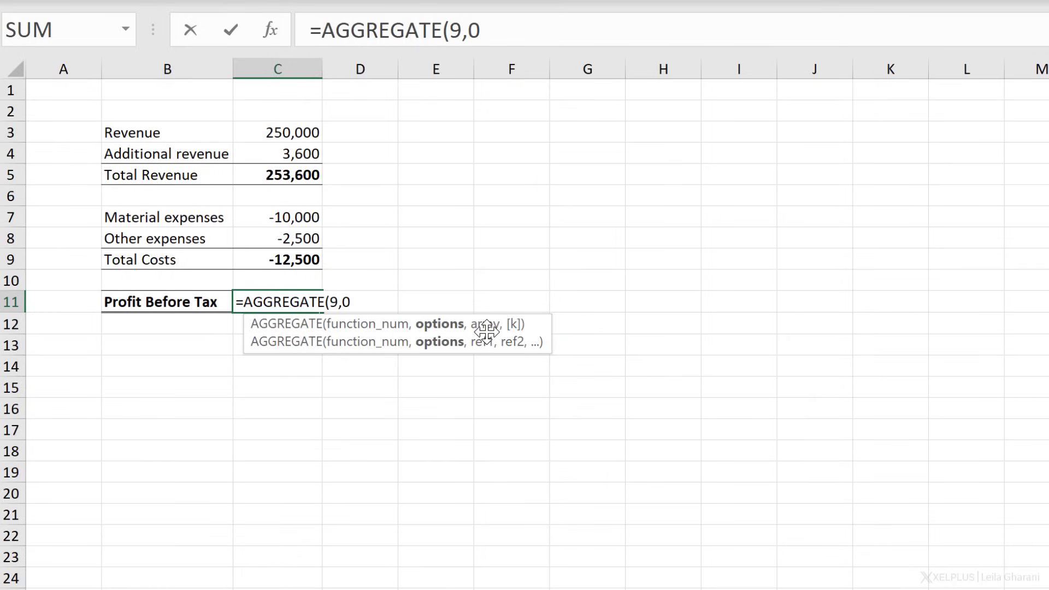
pyautogui.write(',')
pyautogui.moveTo(312, 136); pyautogui.dragTo(312, 267)
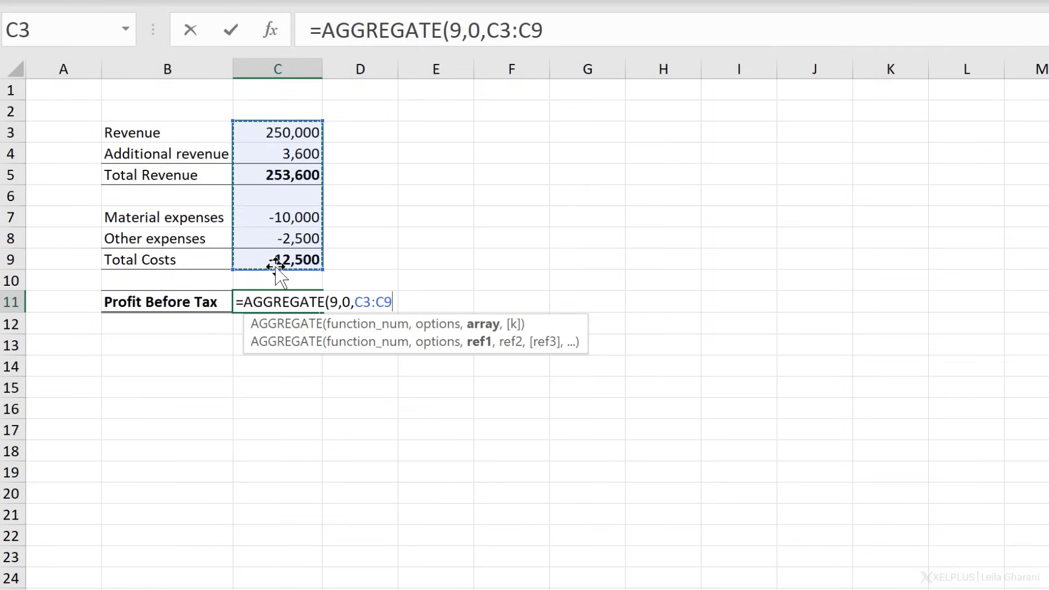
pyautogui.write(')')
pyautogui.press('Return')
pyautogui.press('Up')
# Highlight the individual revenue and expense amounts in C3:C4 and C7:C8, and check the Total Costs and Total Revenue formulas.
pyautogui.moveTo(255, 136); pyautogui.dragTo(257, 155)
pyautogui.keyDown('ctrl'); pyautogui.click(288, 222); pyautogui.keyUp('ctrl')
pyautogui.moveTo(289, 224); pyautogui.dragTo(290, 237)
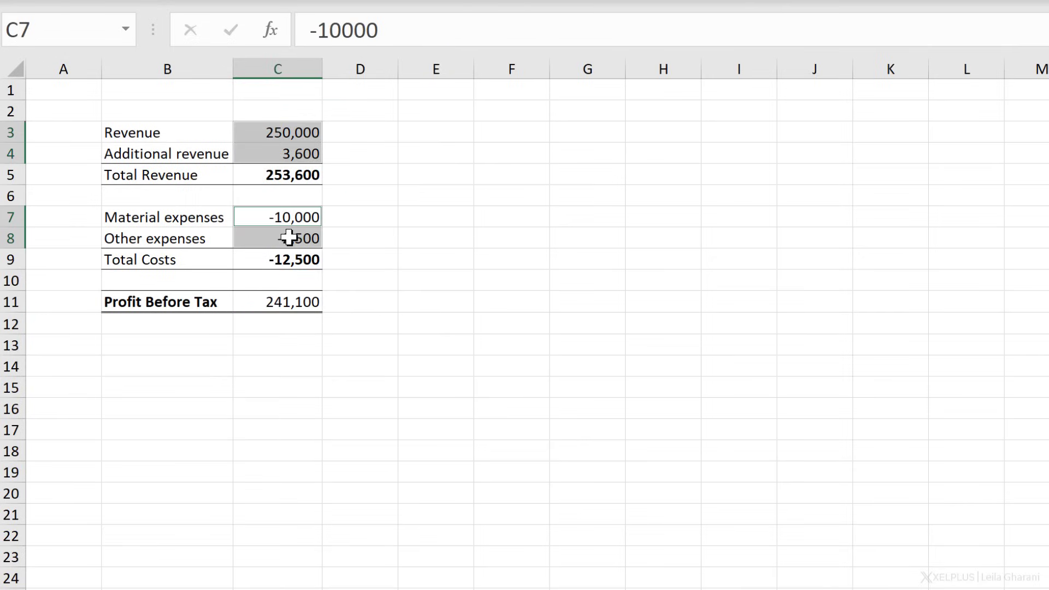
pyautogui.click(285, 262)
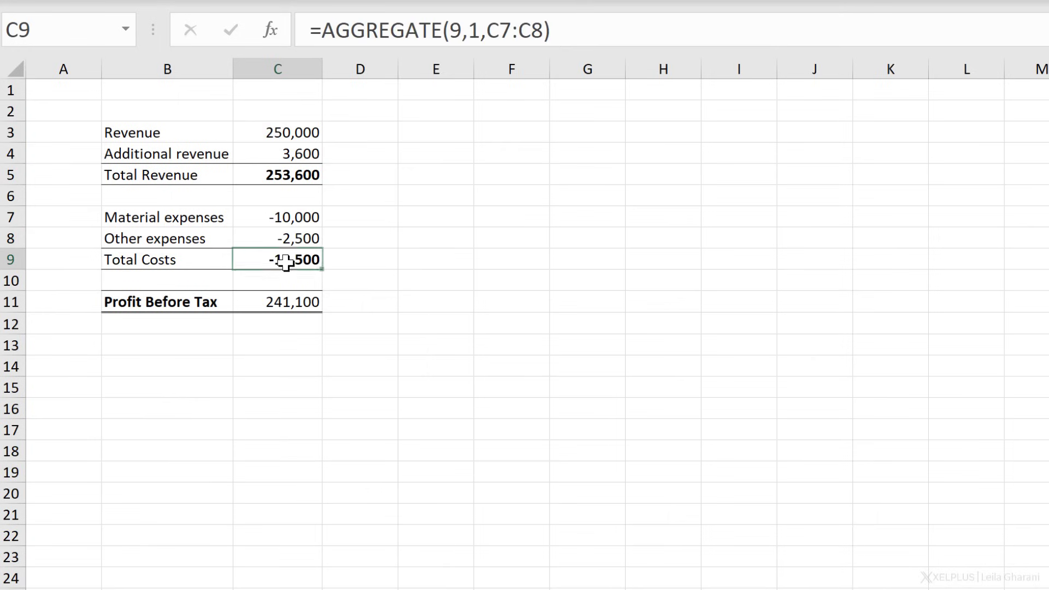
pyautogui.click(308, 172)
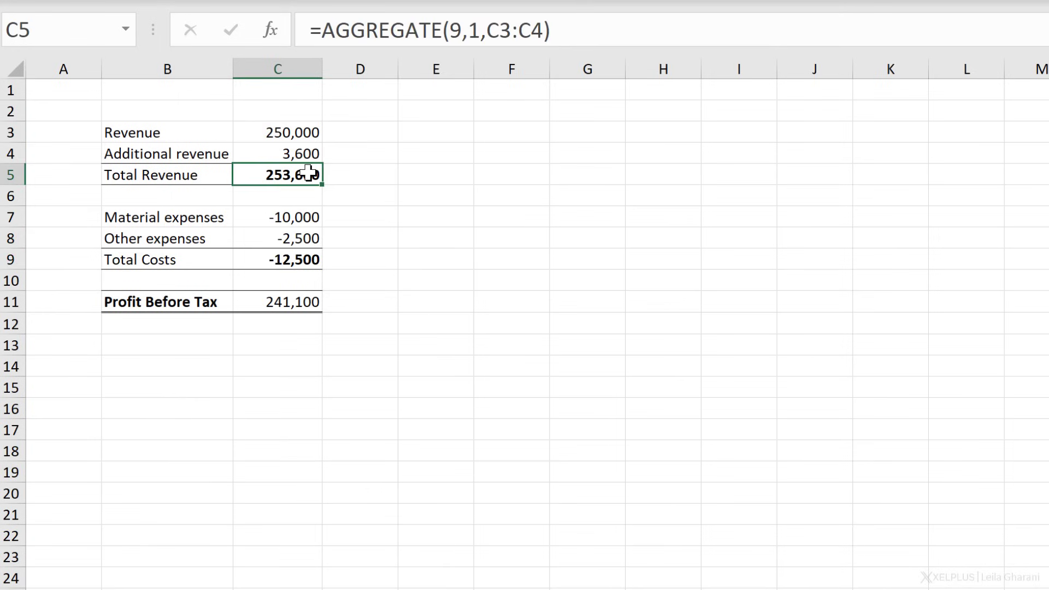
# Change the options argument of the Profit Before Tax formula to 3, ignoring hidden rows, error values and nested SUBTOTAL and AGGREGATE functions.
pyautogui.click(315, 301)
pyautogui.doubleClick(474, 33)
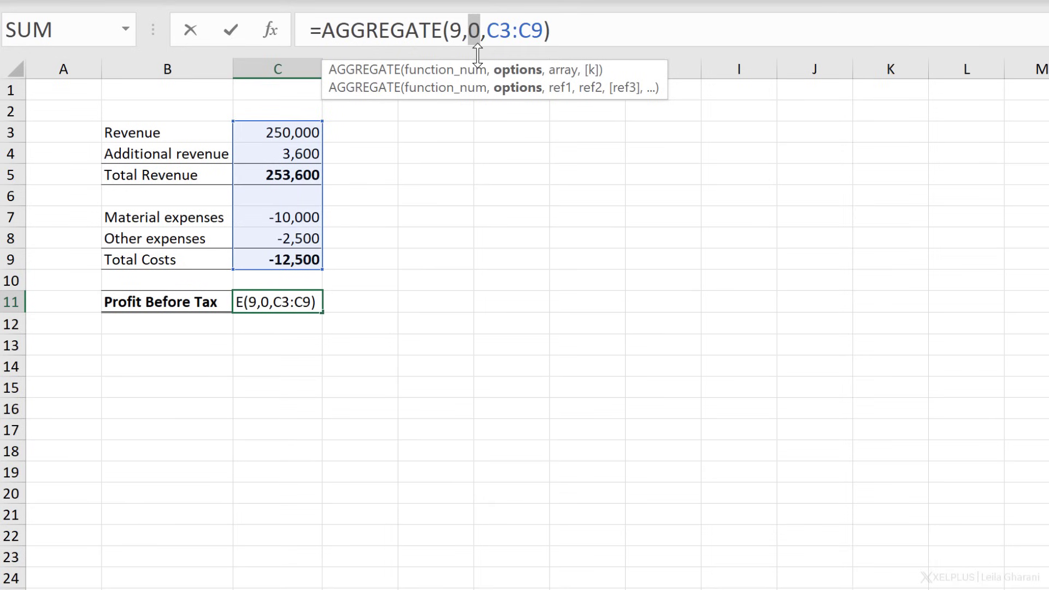
pyautogui.write('3')
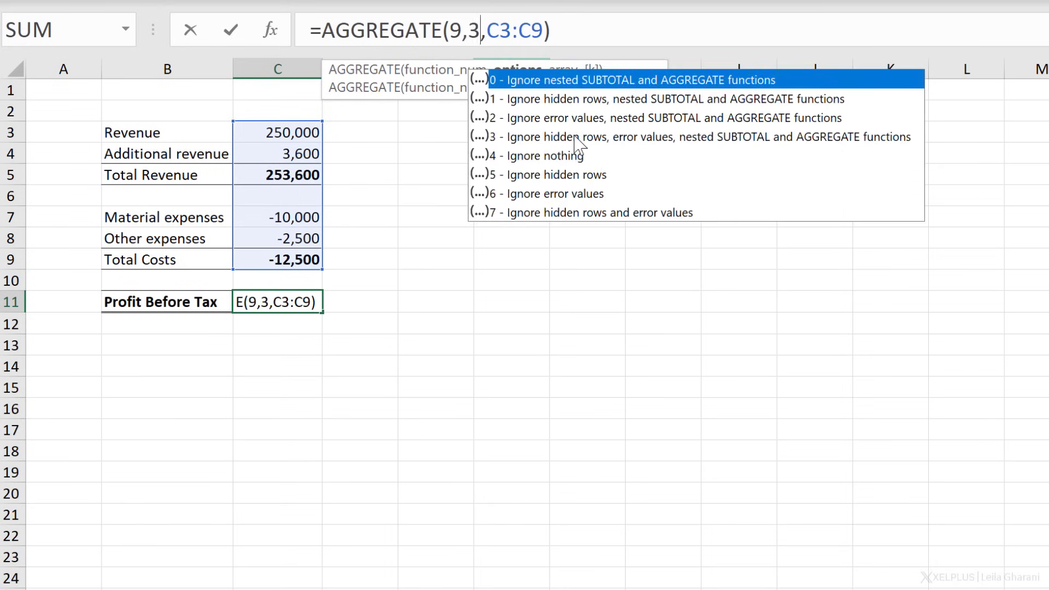
pyautogui.press('Return')
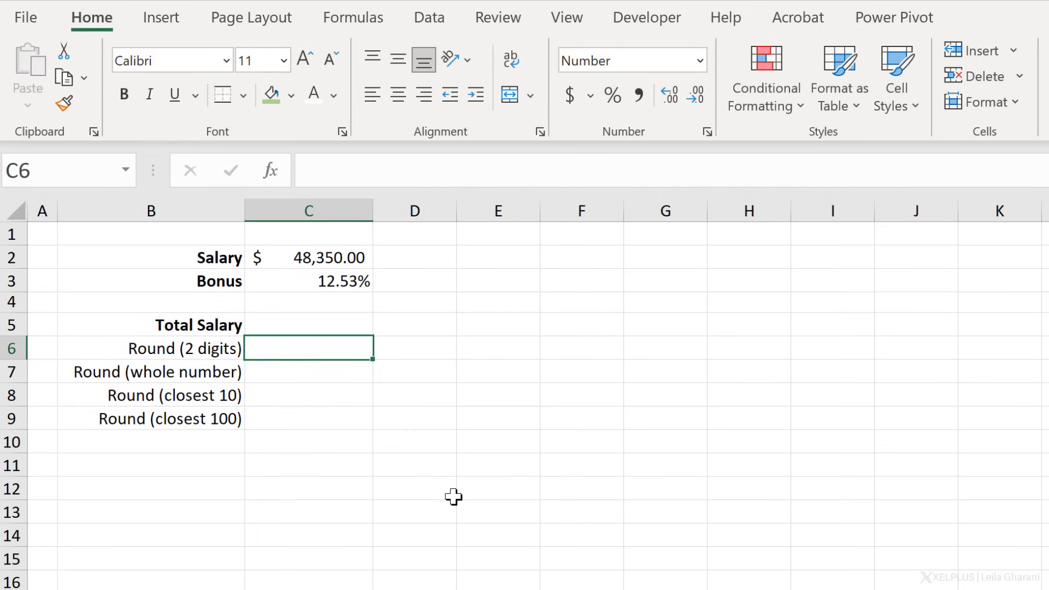
# Calculate the total salary including bonus in C6 with the formula =C2*(1+C3).
pyautogui.write('=')
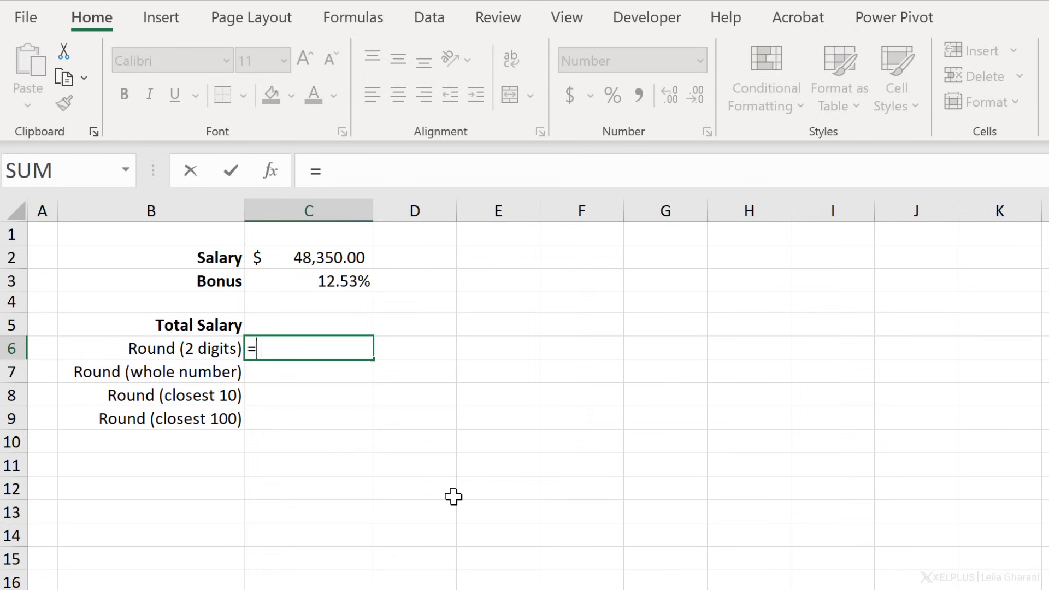
pyautogui.press('Up')
pyautogui.press('Up')
pyautogui.press('Up')
pyautogui.press('Up')
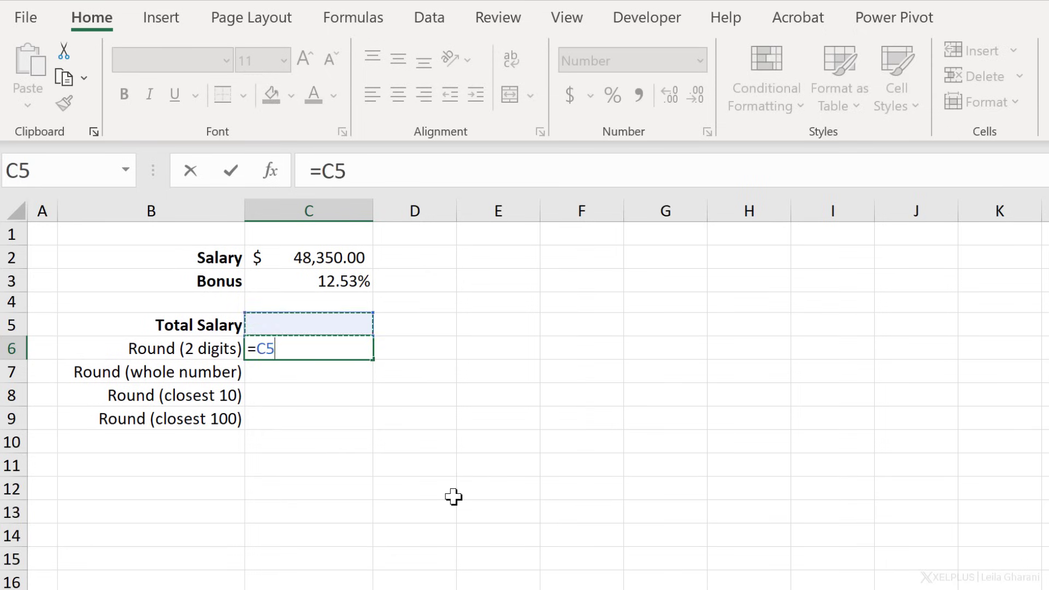
pyautogui.write('*')
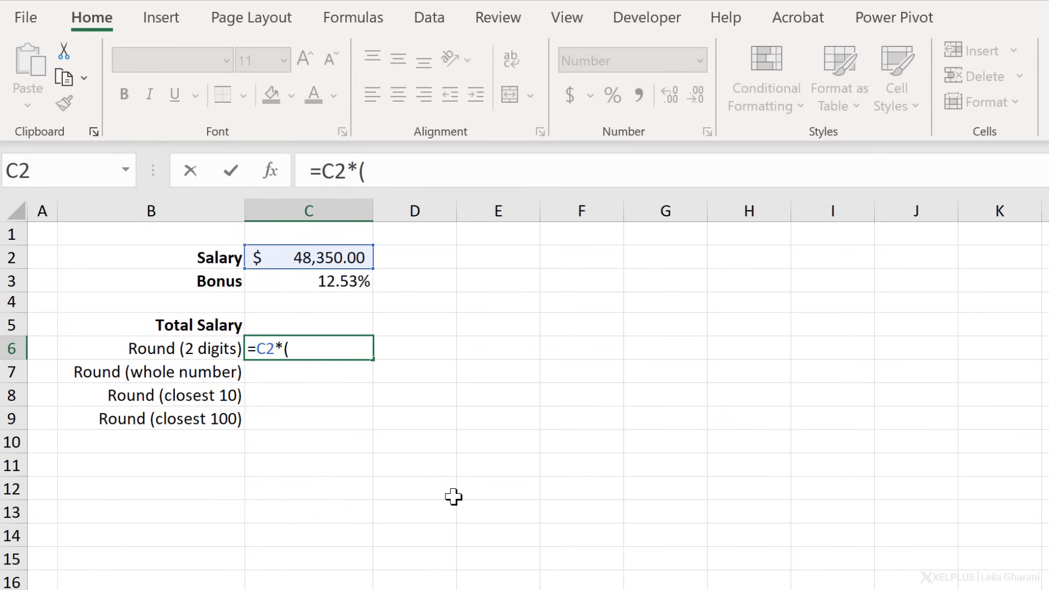
pyautogui.press('Up')
pyautogui.press('Up')
pyautogui.press('Up')
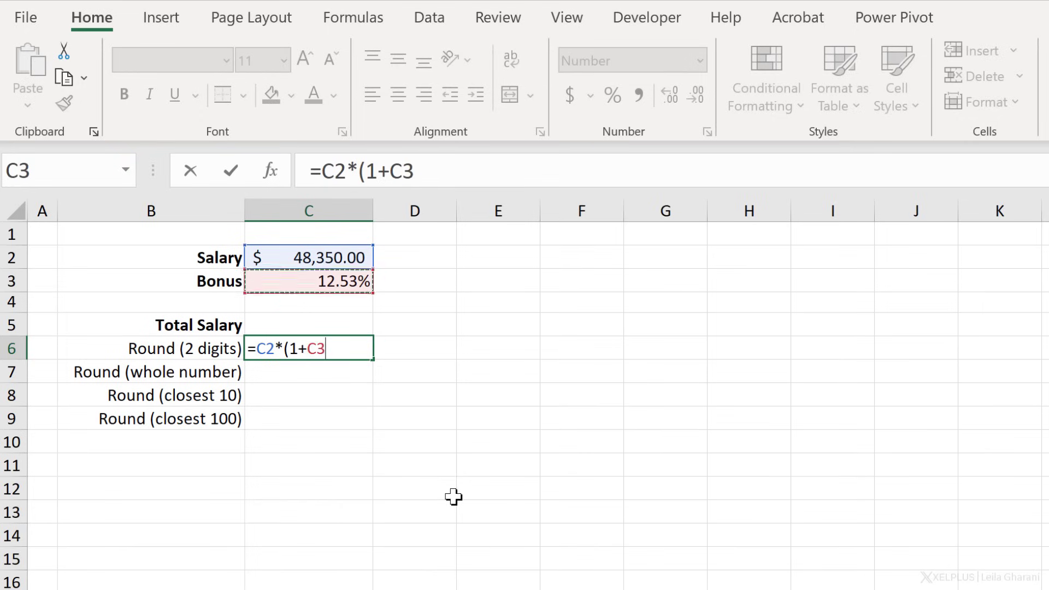
pyautogui.write(')')
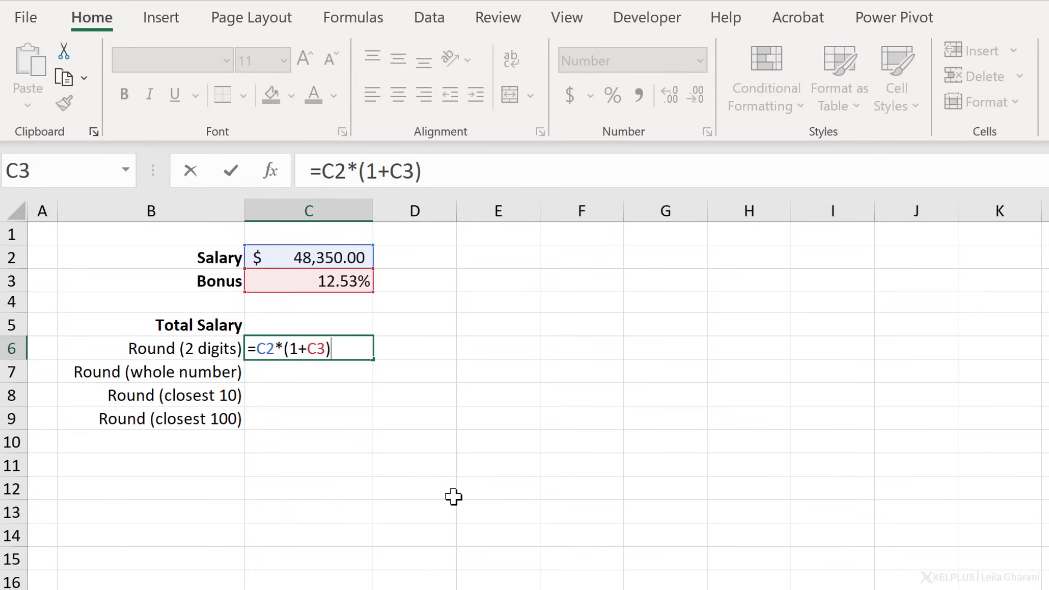
pyautogui.press('Return')
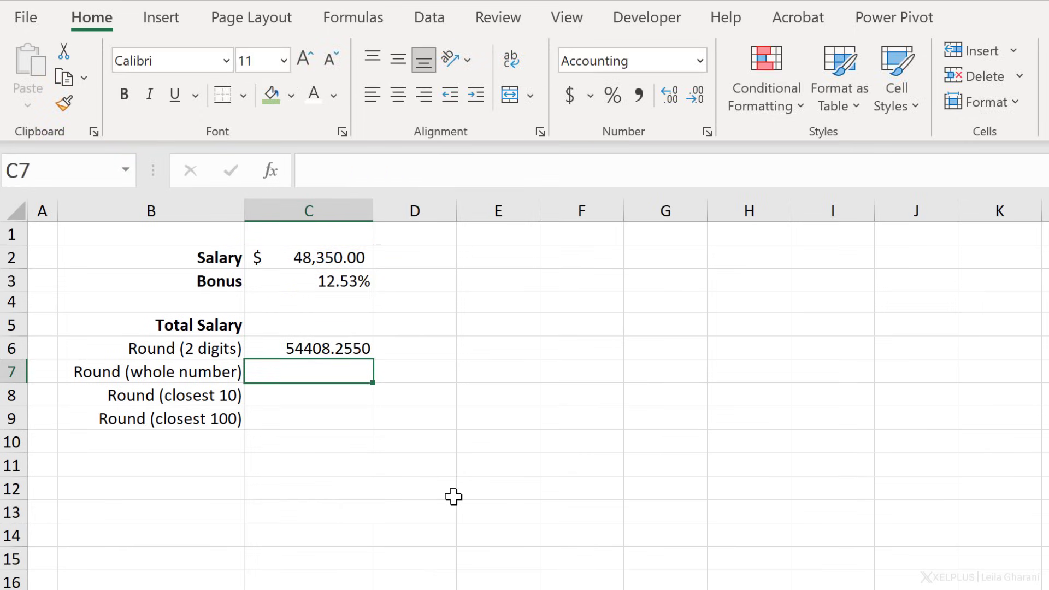
# Wrap the C6 formula in ROUND with 2 digits and apply the dollar accounting format to the cell.
pyautogui.press('Up')
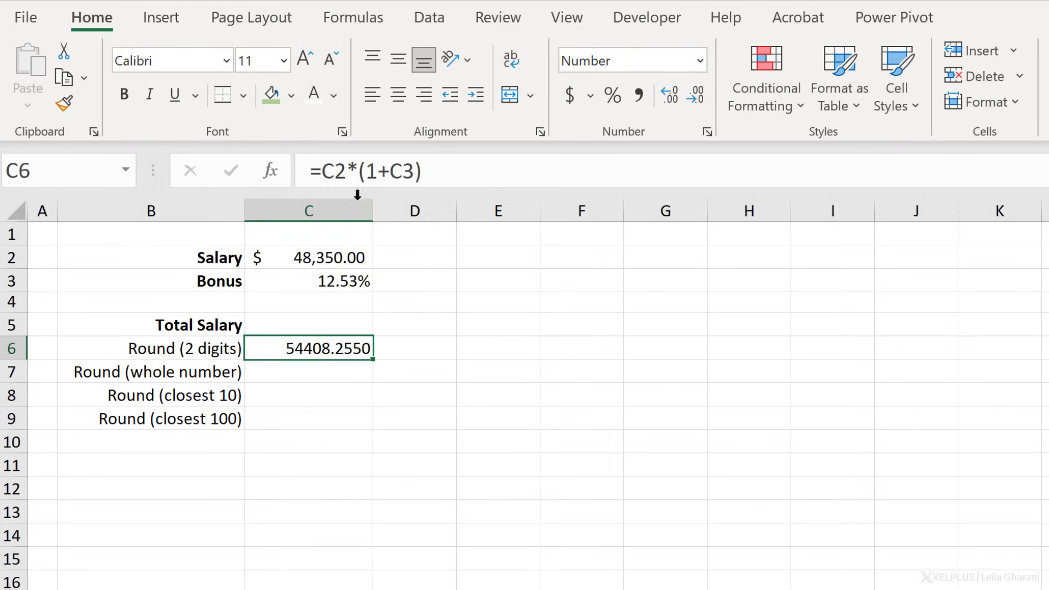
pyautogui.click(322, 171)
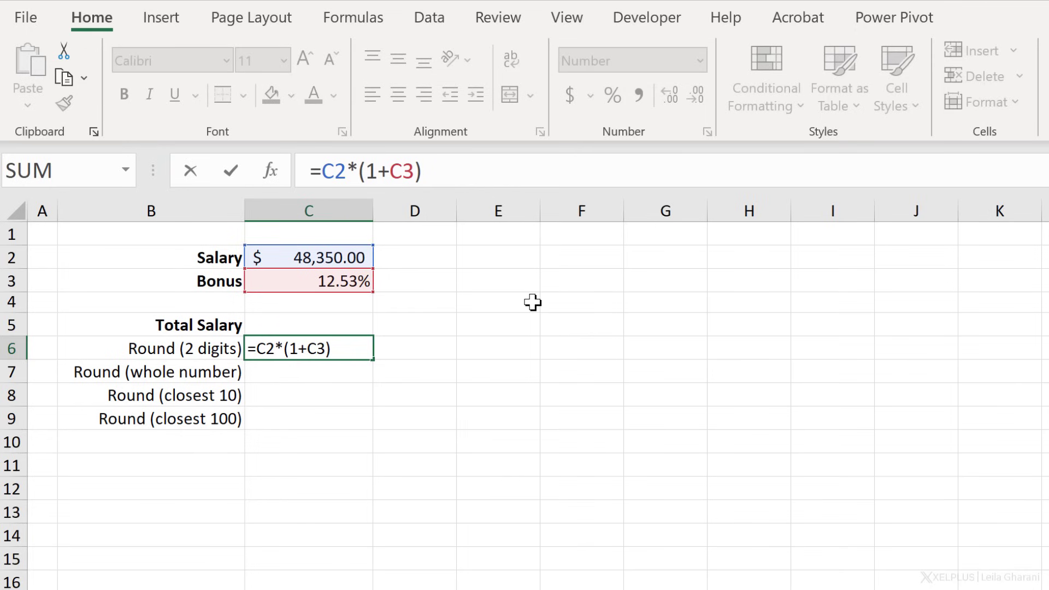
pyautogui.write('round')
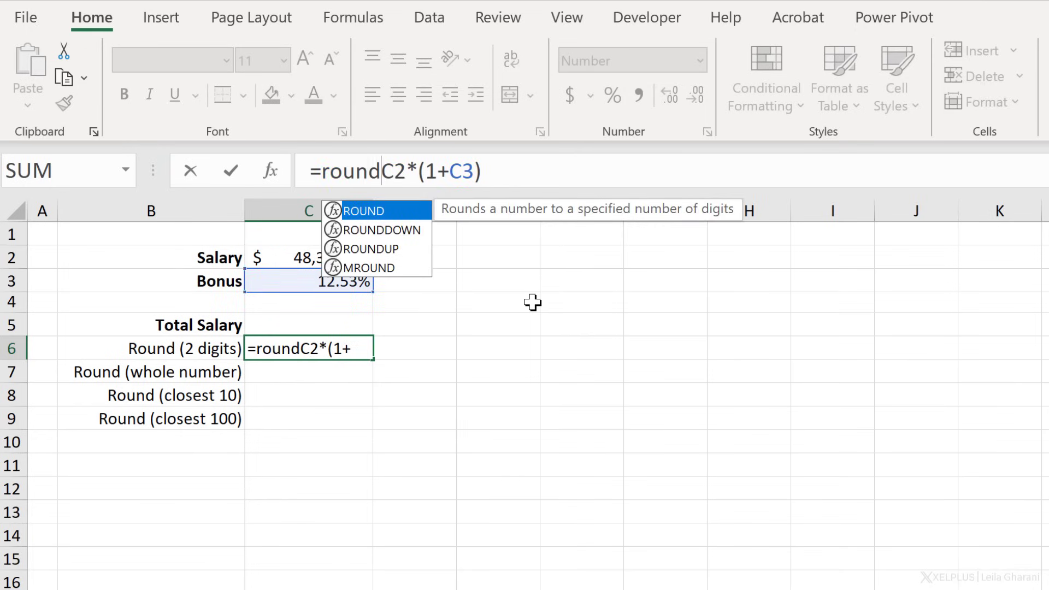
pyautogui.write('(')
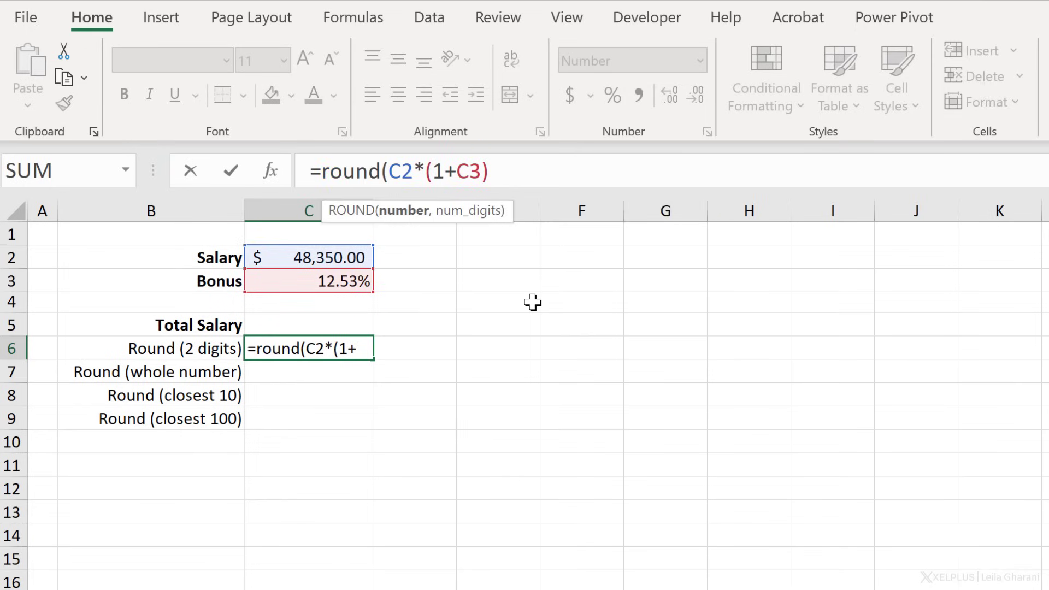
pyautogui.click(407, 211)
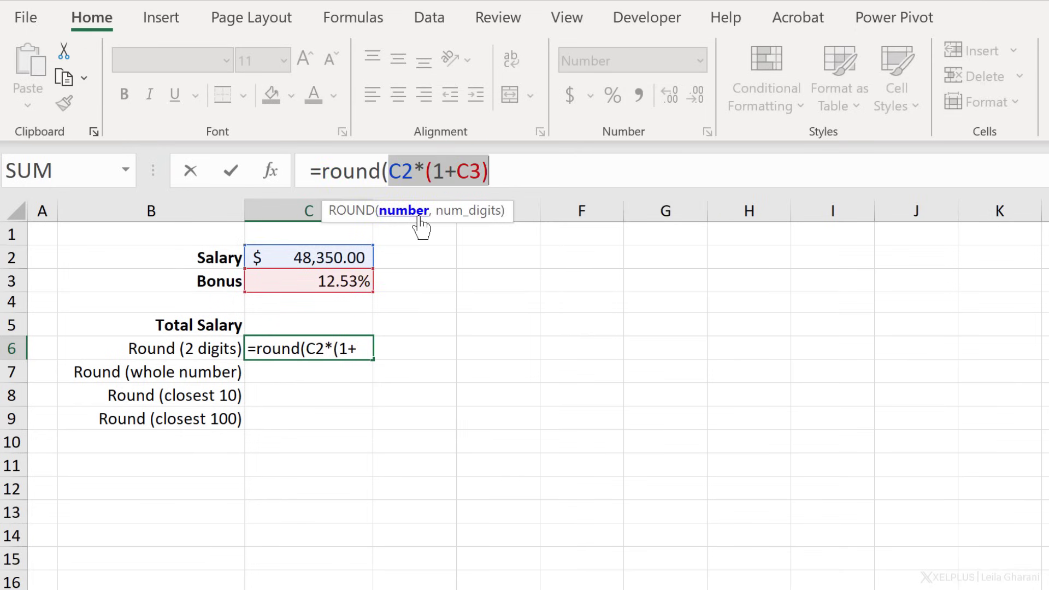
pyautogui.click(519, 179)
pyautogui.write(',')
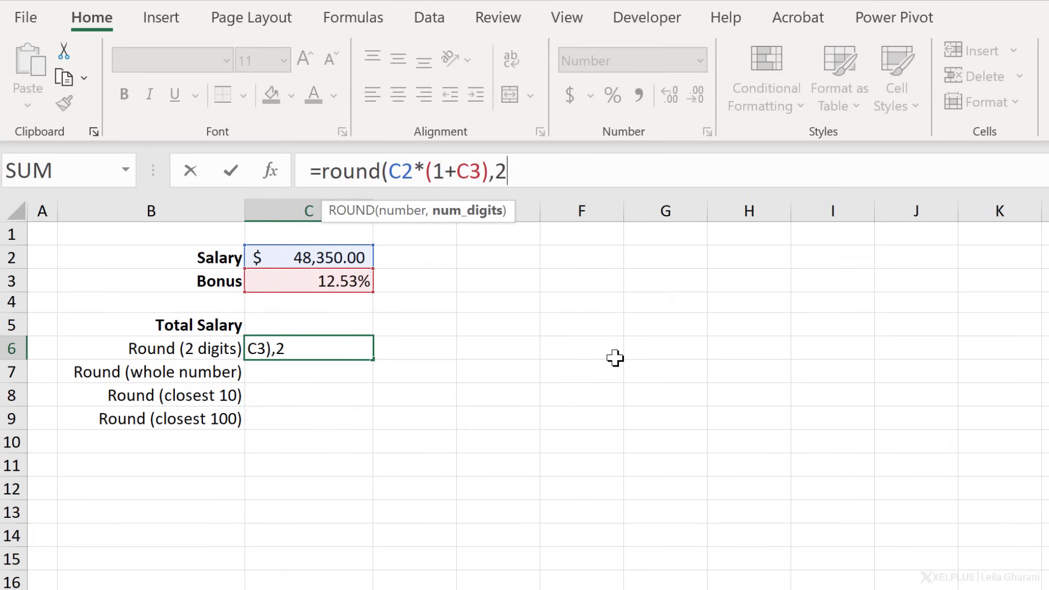
pyautogui.write('2)')
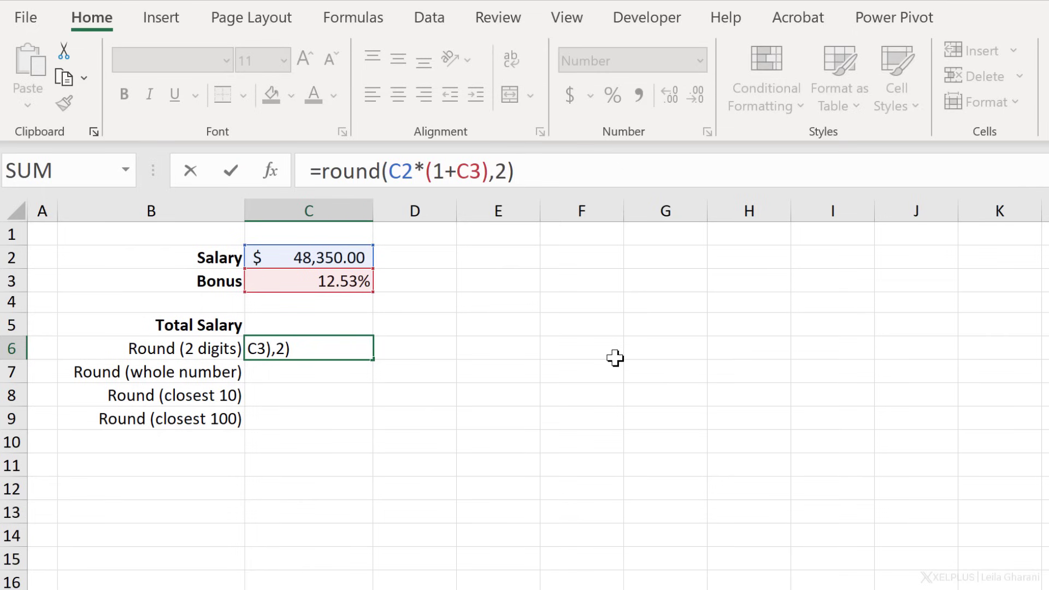
pyautogui.press('Return')
pyautogui.press('Up')
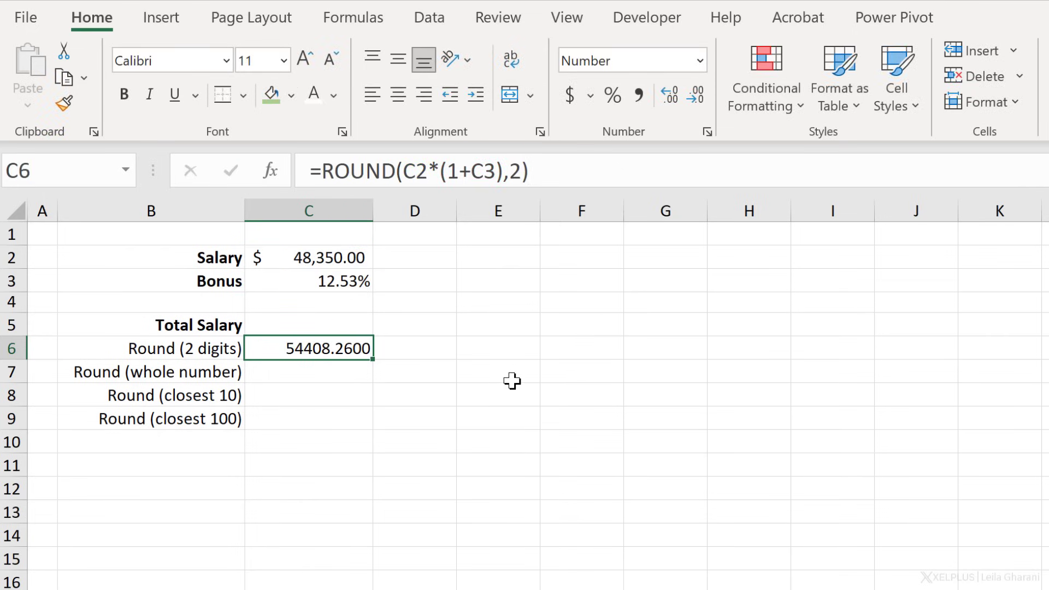
pyautogui.click(574, 97)
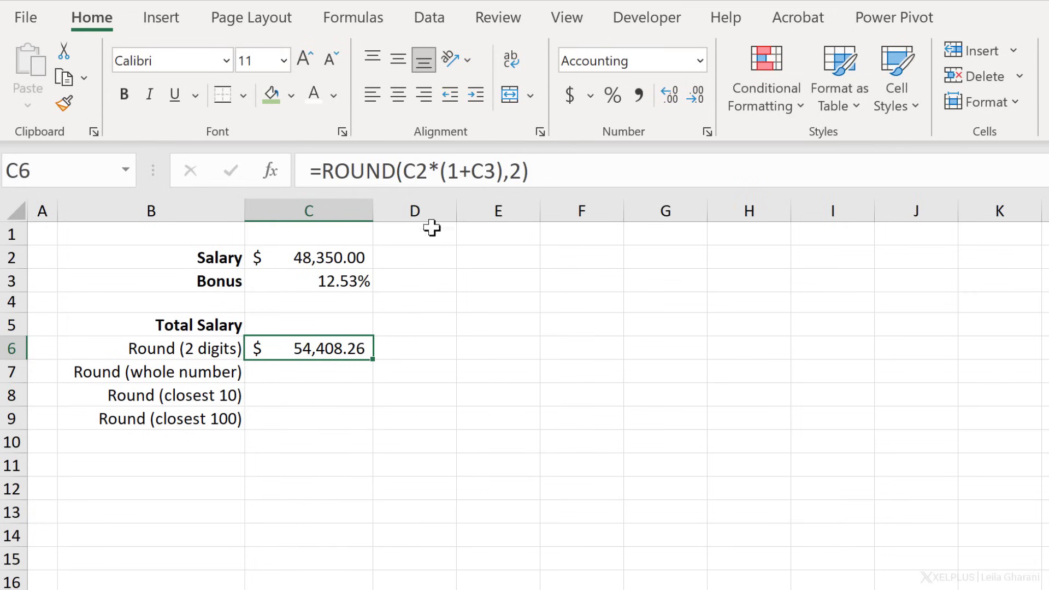
# Make the C2 and C3 references in the C6 formula absolute and copy the formula down to C9.
pyautogui.click(411, 175)
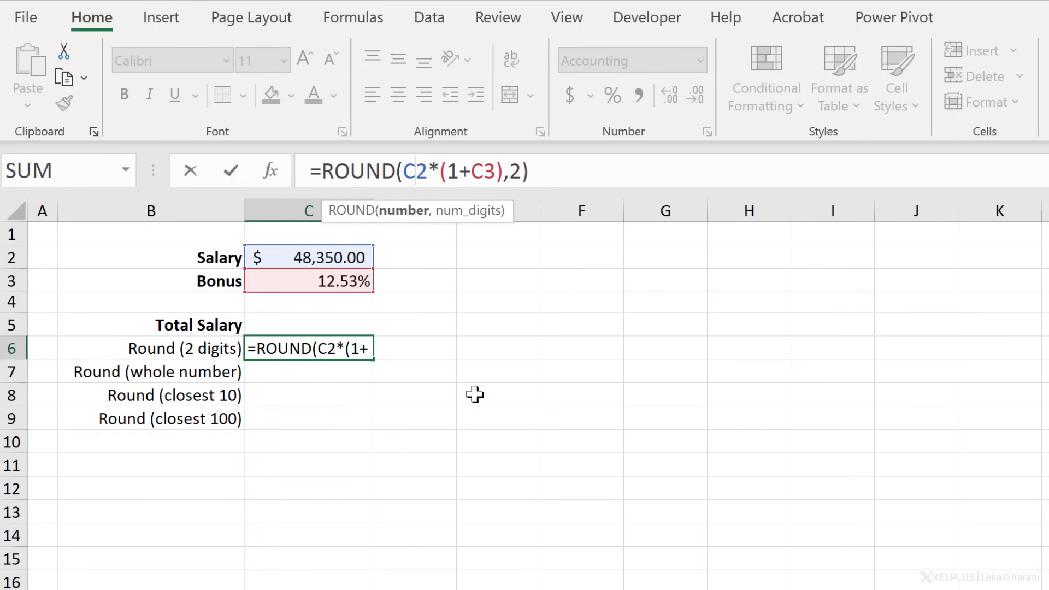
pyautogui.press('F4')
pyautogui.click(510, 171)
pyautogui.press('F4')
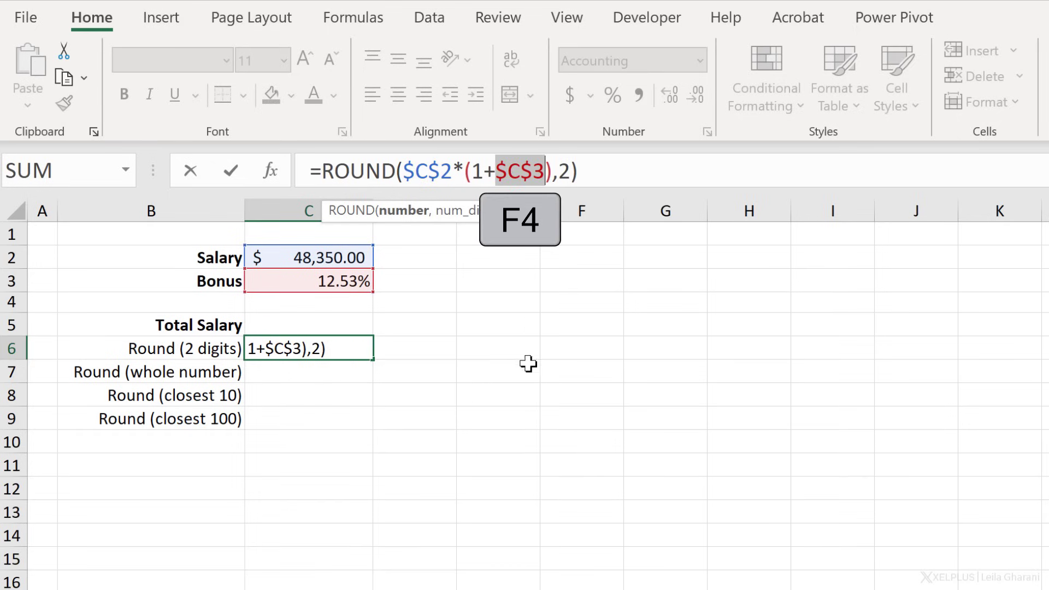
pyautogui.press('Return')
pyautogui.click(344, 351)
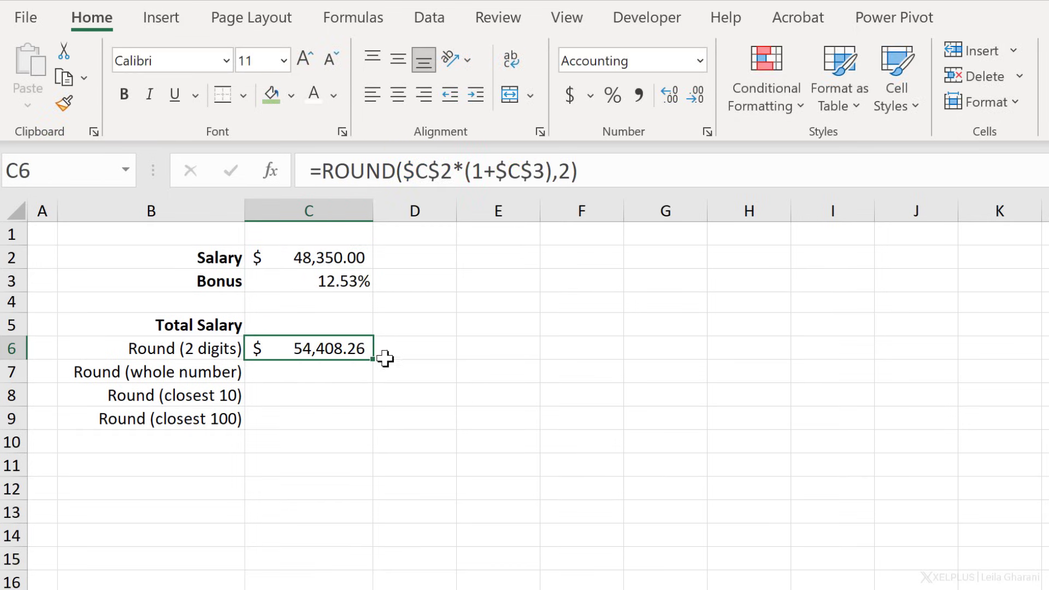
pyautogui.doubleClick(376, 360)
# Change the num_digits argument of the ROUND formula in C7 to 0 to round to a whole number.
pyautogui.click(334, 376)
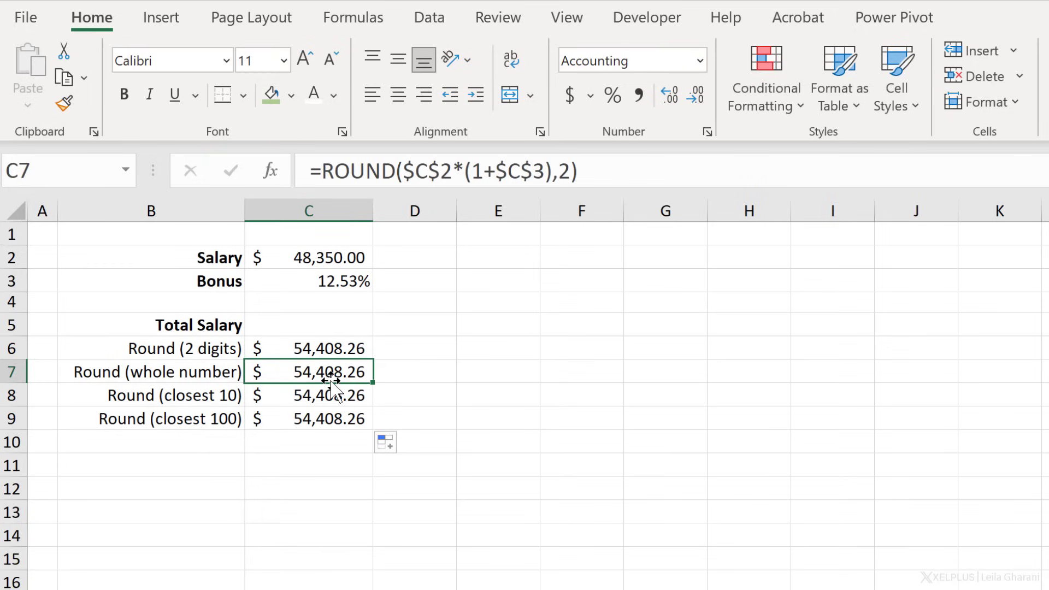
pyautogui.click(563, 174)
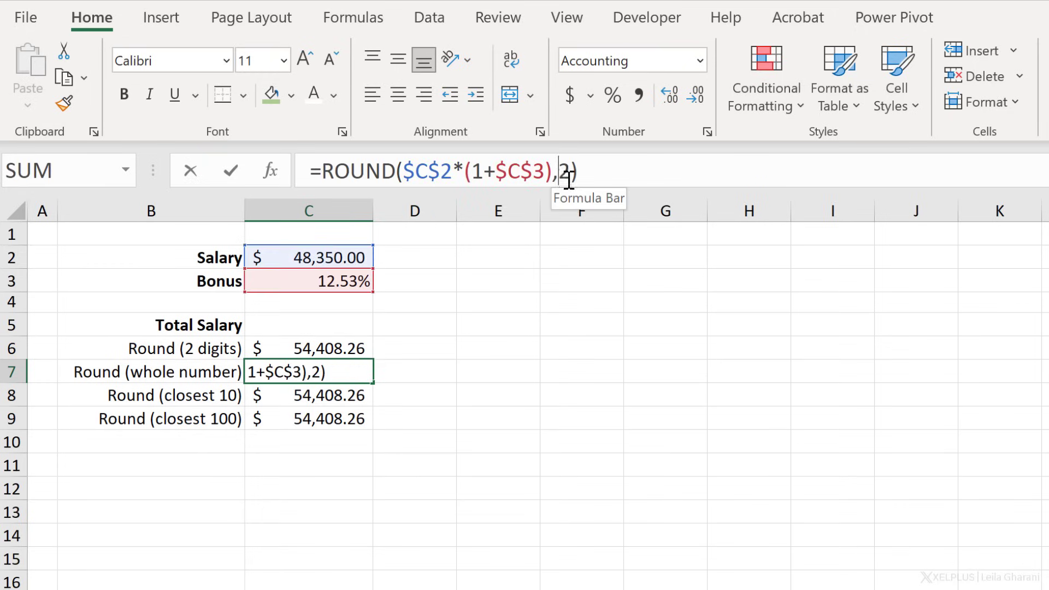
pyautogui.press('Delete')
pyautogui.write('0')
pyautogui.press('Return')
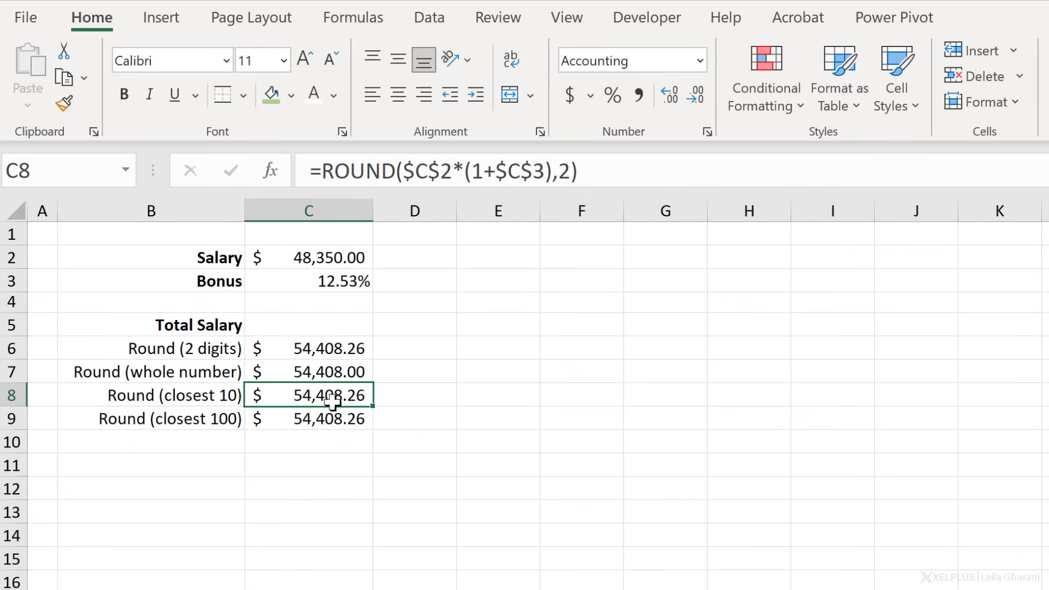
# Change the num_digits argument of the ROUND formula in C8 to -1 to round to the closest 10.
pyautogui.moveTo(557, 173); pyautogui.dragTo(569, 172)
pyautogui.write('-1')
pyautogui.press('Return')
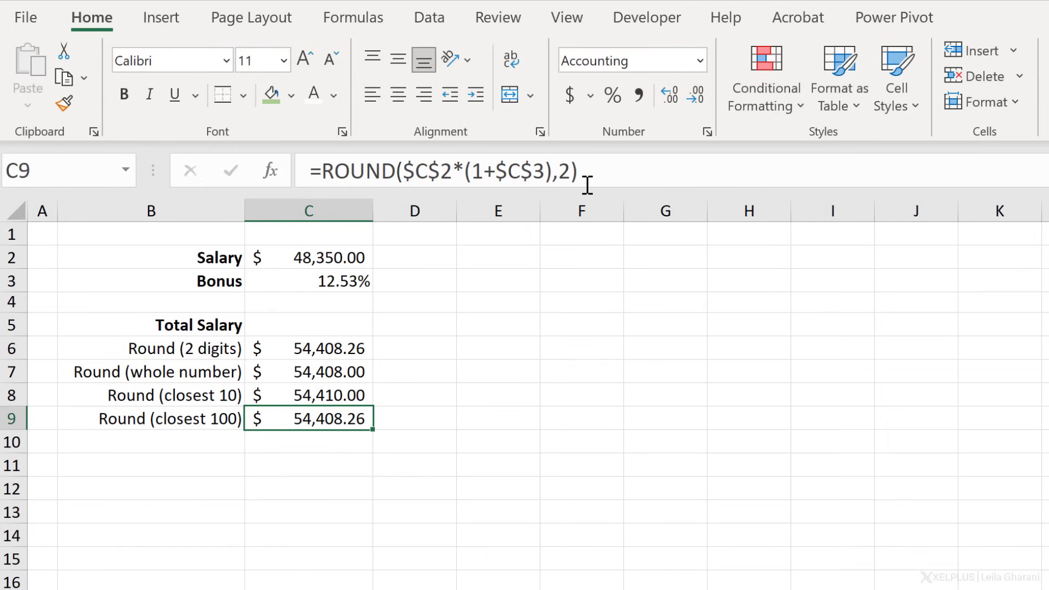
# Change the num_digits argument of the ROUND formula in C9 to -2 to round to the closest 100.
pyautogui.click(564, 173)
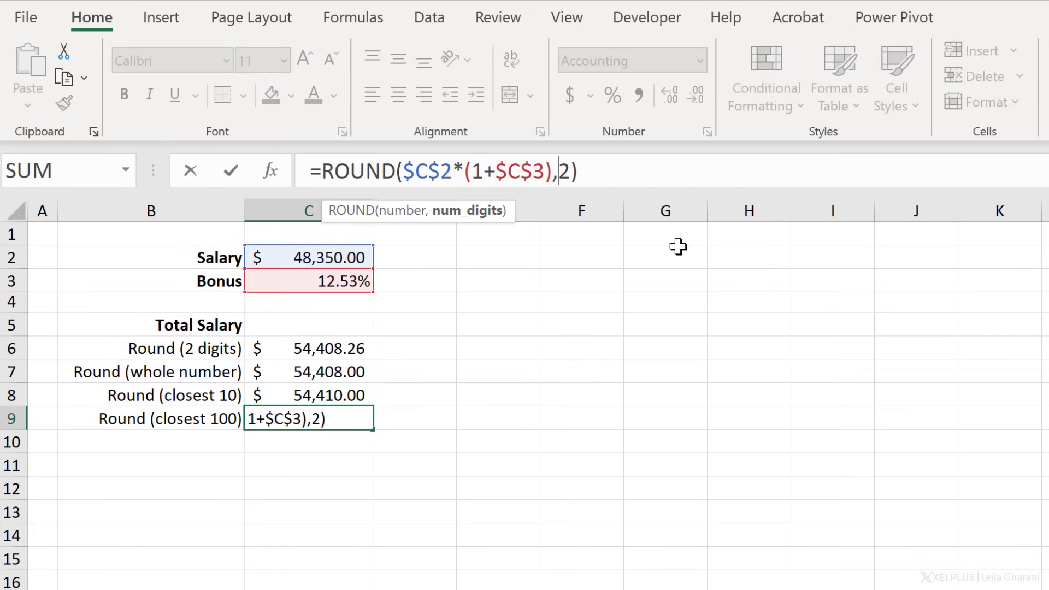
pyautogui.write('-')
pyautogui.press('Return')
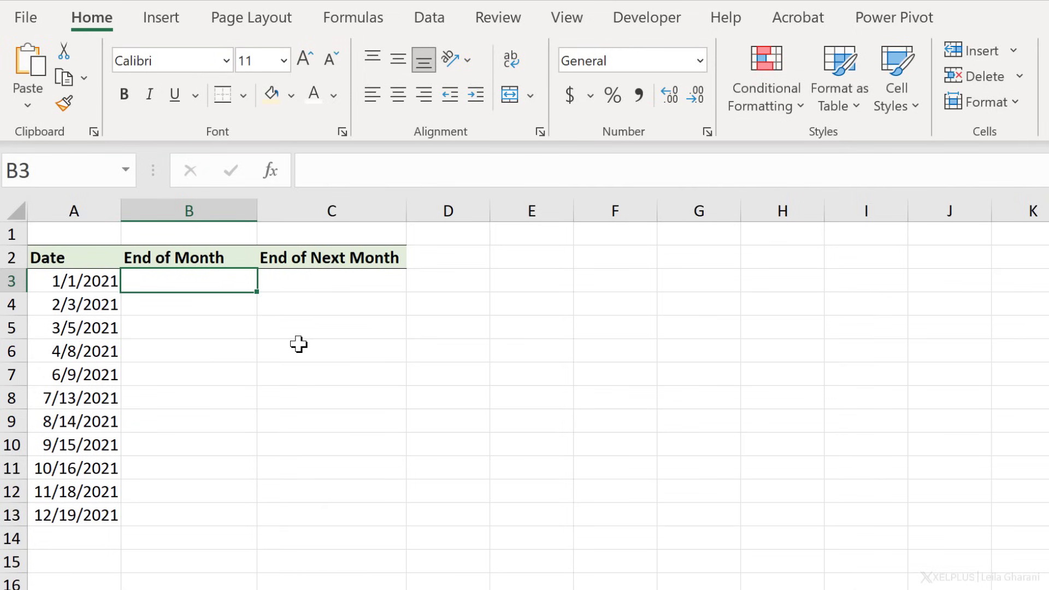
# Enter =EOMONTH(A3,0) in B3 to get the end of the month for the date in A3.
pyautogui.press('Left')
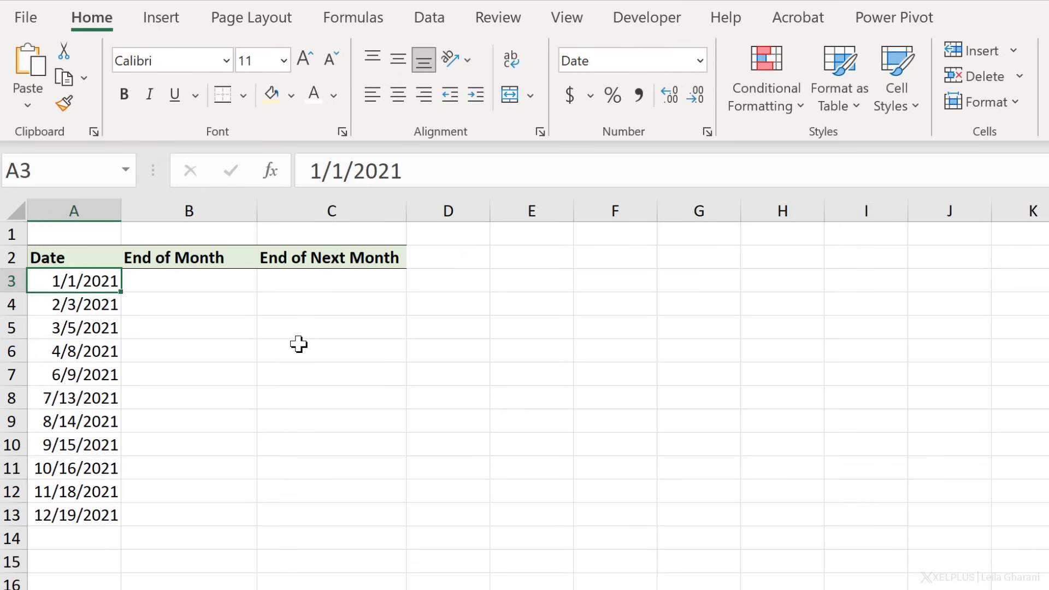
pyautogui.press('Right')
pyautogui.write('=')
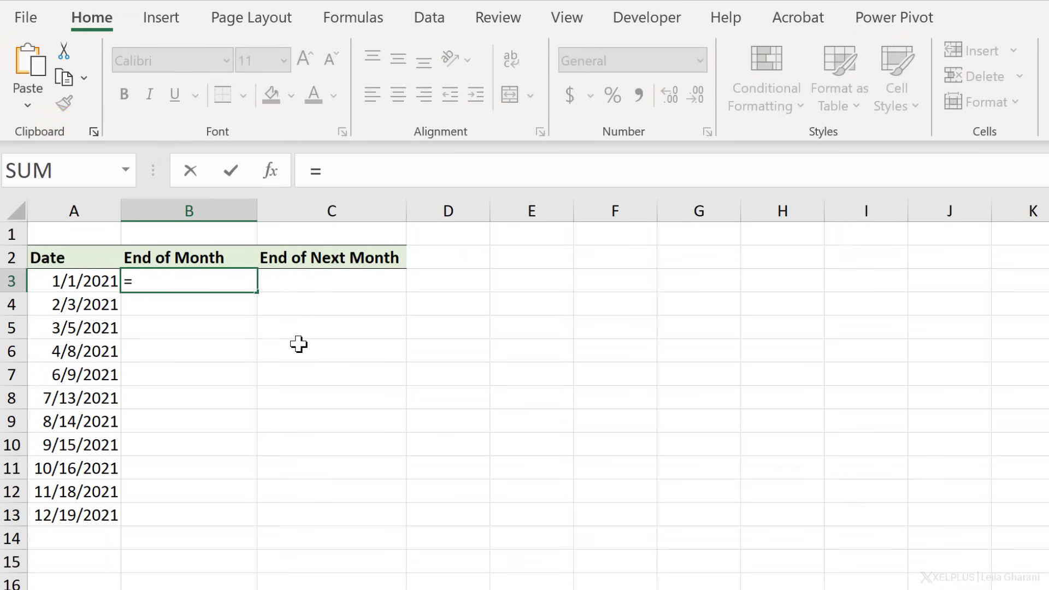
pyautogui.write('eo')
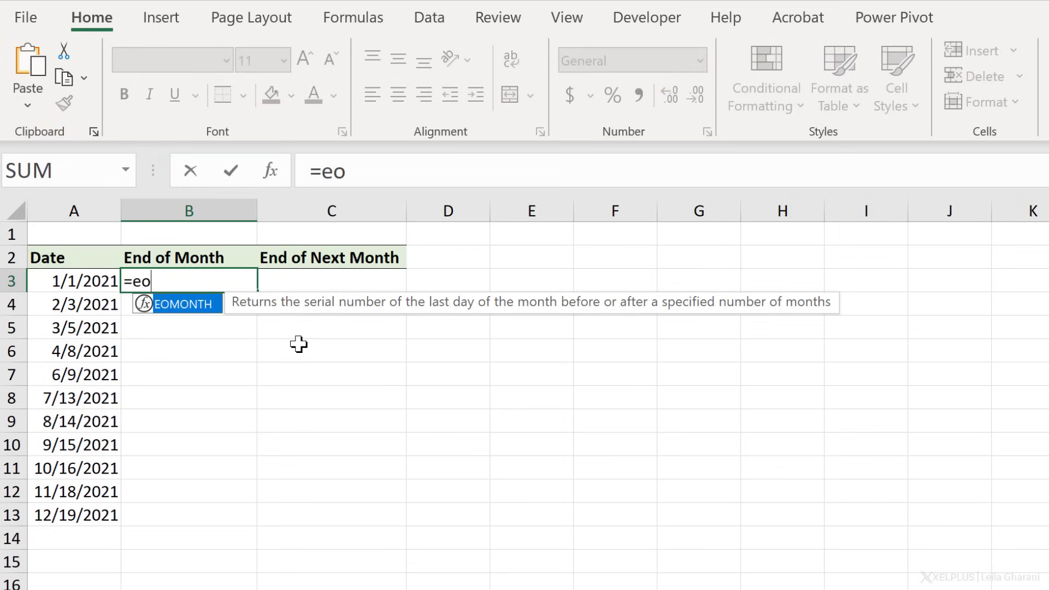
pyautogui.press('Tab')
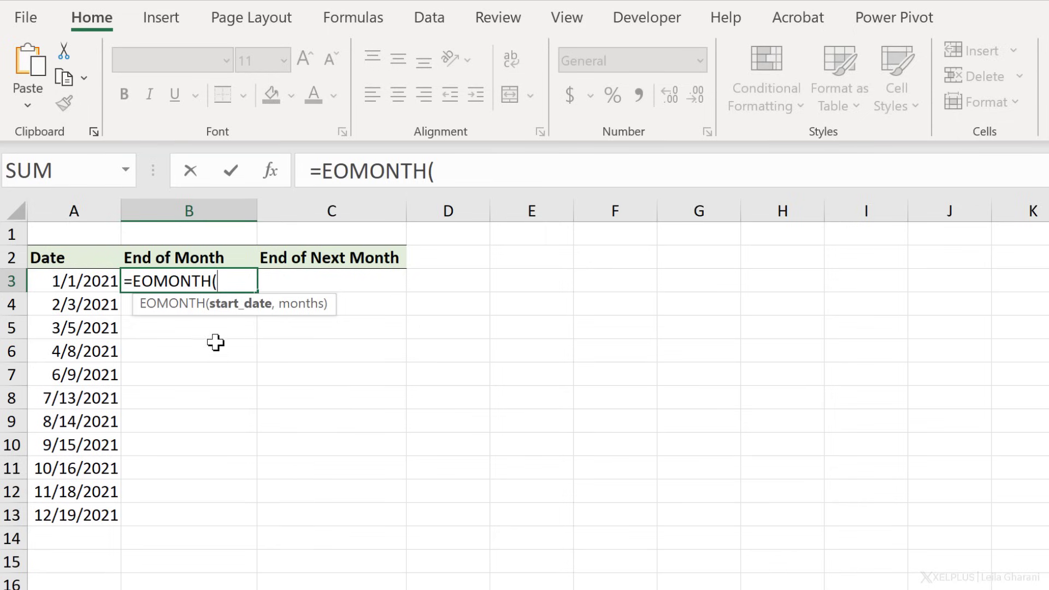
pyautogui.click(81, 281)
pyautogui.write(',')
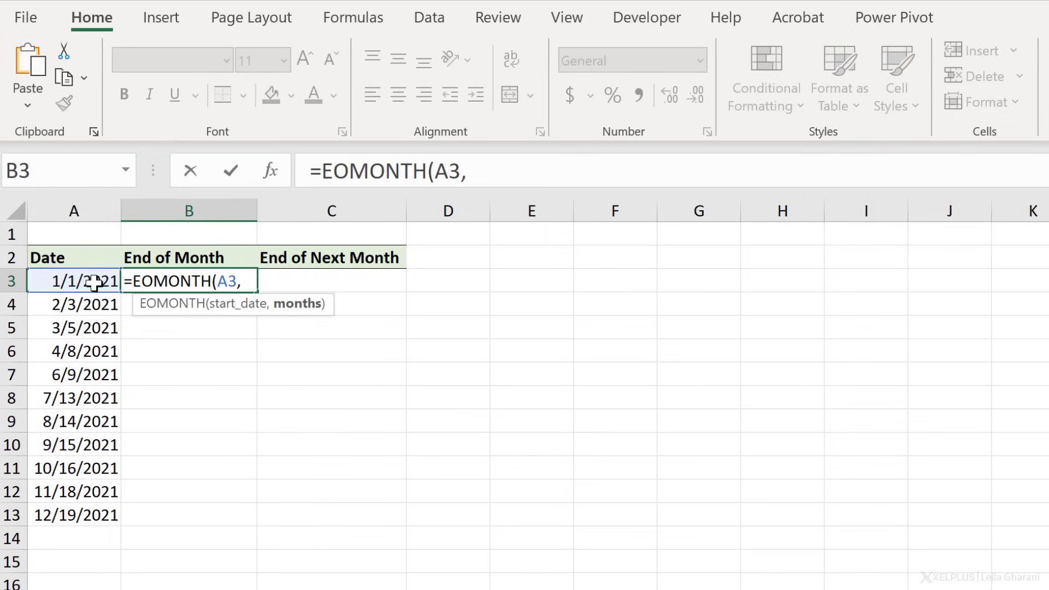
pyautogui.write('0)')
pyautogui.press('Return')
pyautogui.press('Up')
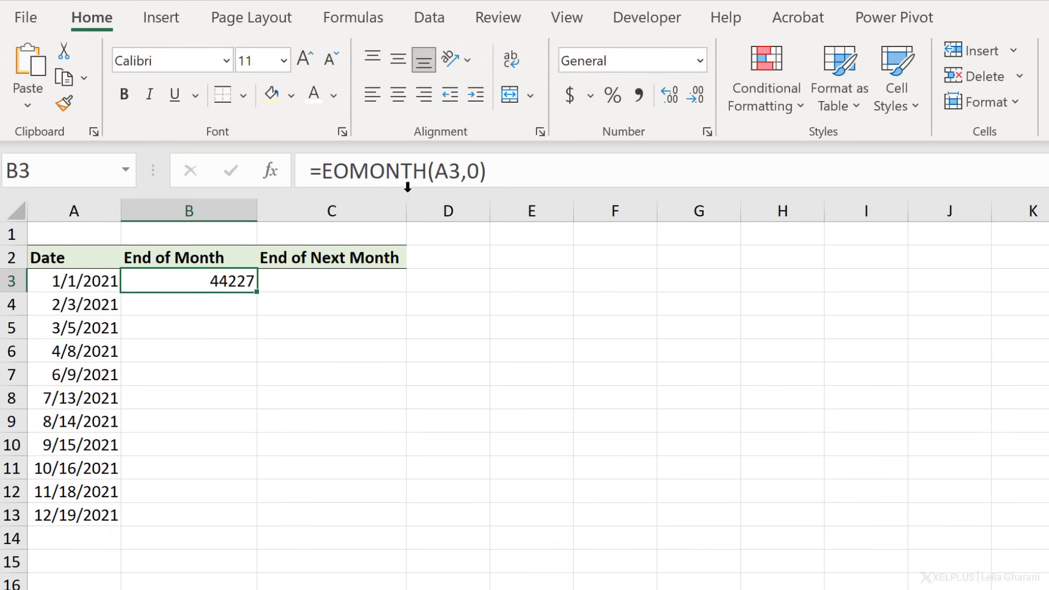
# Format B3 as Short Date and copy its formula down to B13.
pyautogui.click(701, 63)
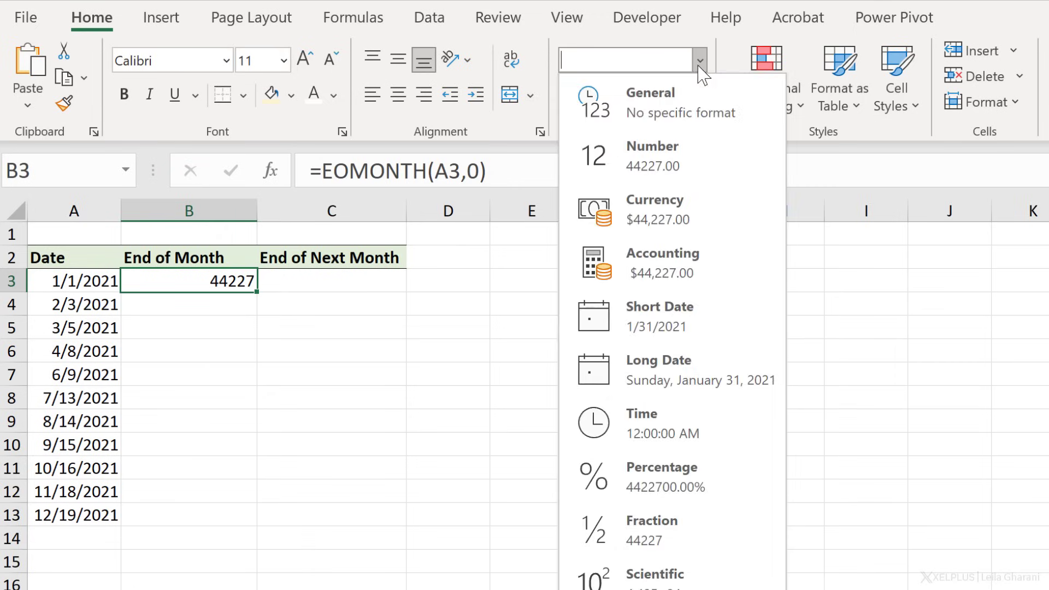
pyautogui.click(673, 310)
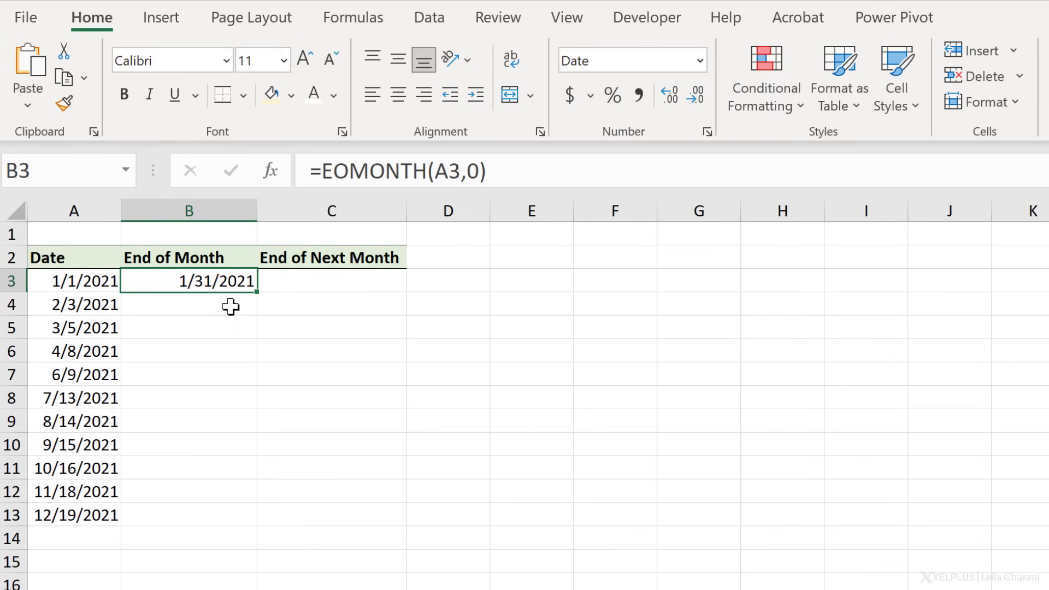
pyautogui.doubleClick(256, 294)
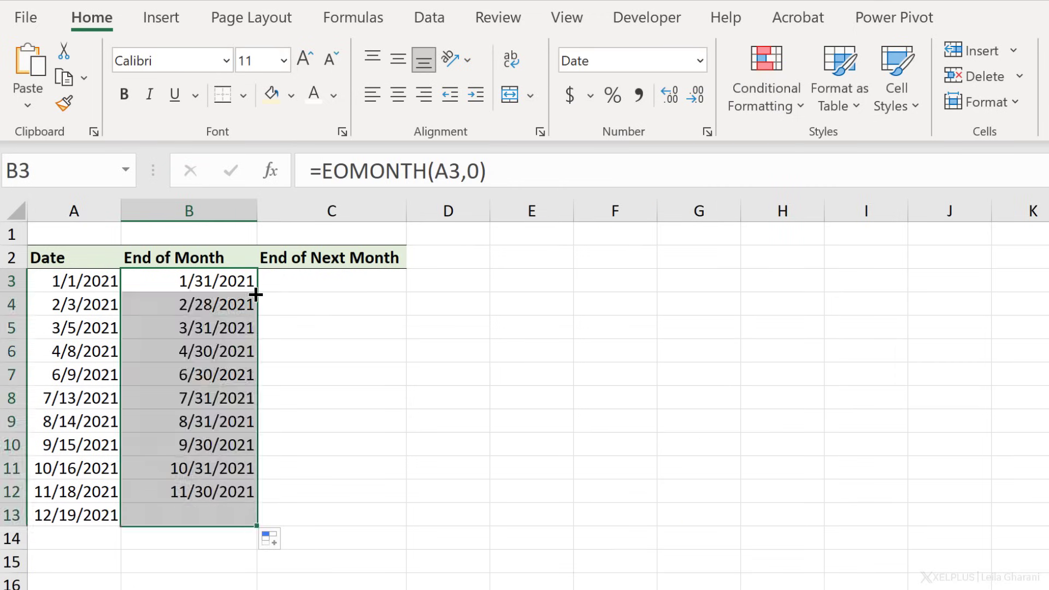
pyautogui.click(212, 524)
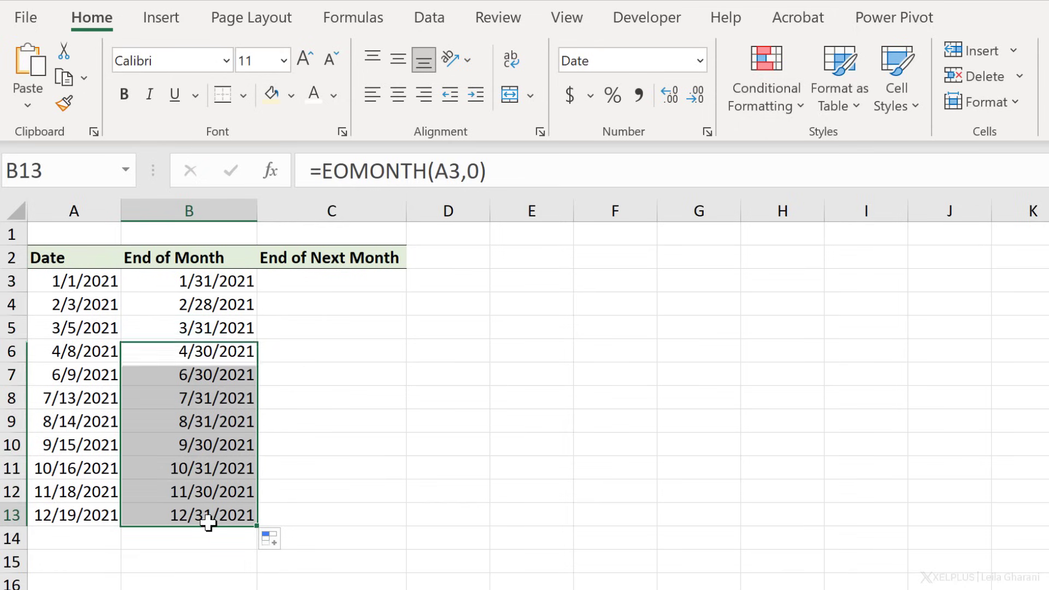
pyautogui.click(85, 520)
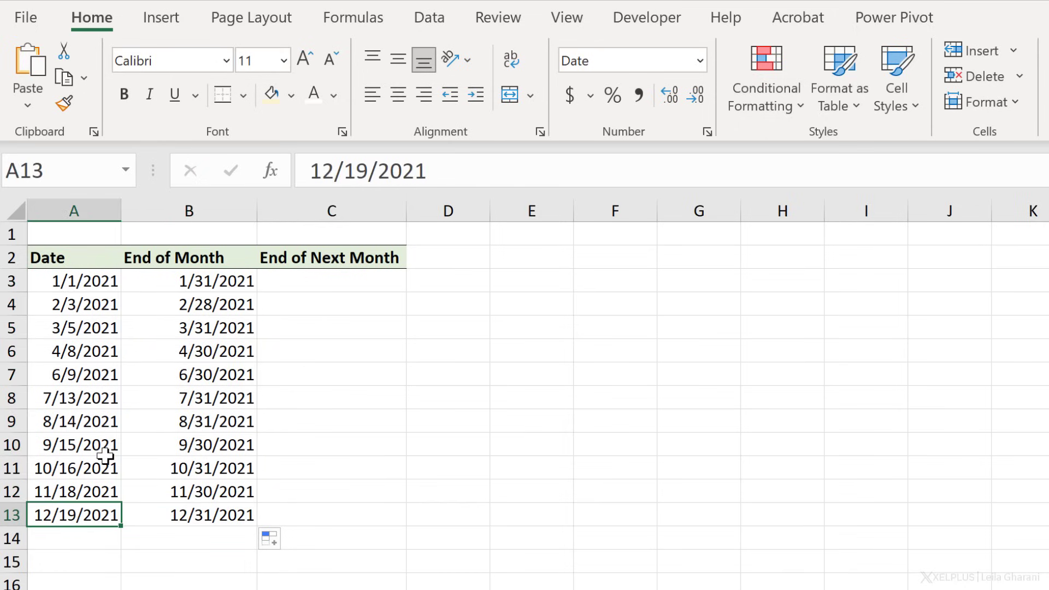
# Enter =EOMONTH(A3,1) in C3 to get the end of the next month.
pyautogui.click(277, 282)
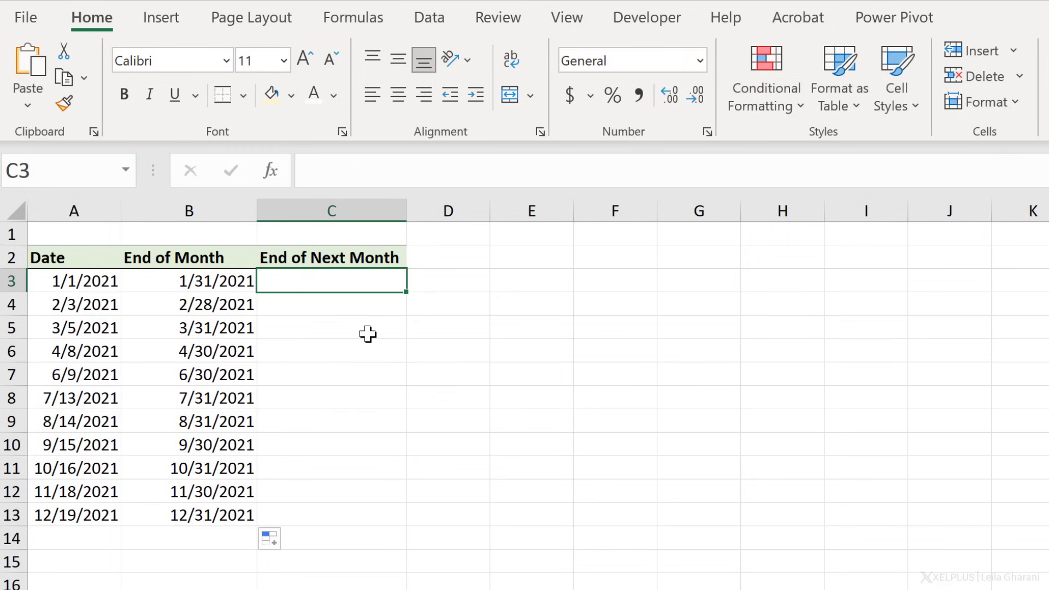
pyautogui.write('=eo')
pyautogui.press('Tab')
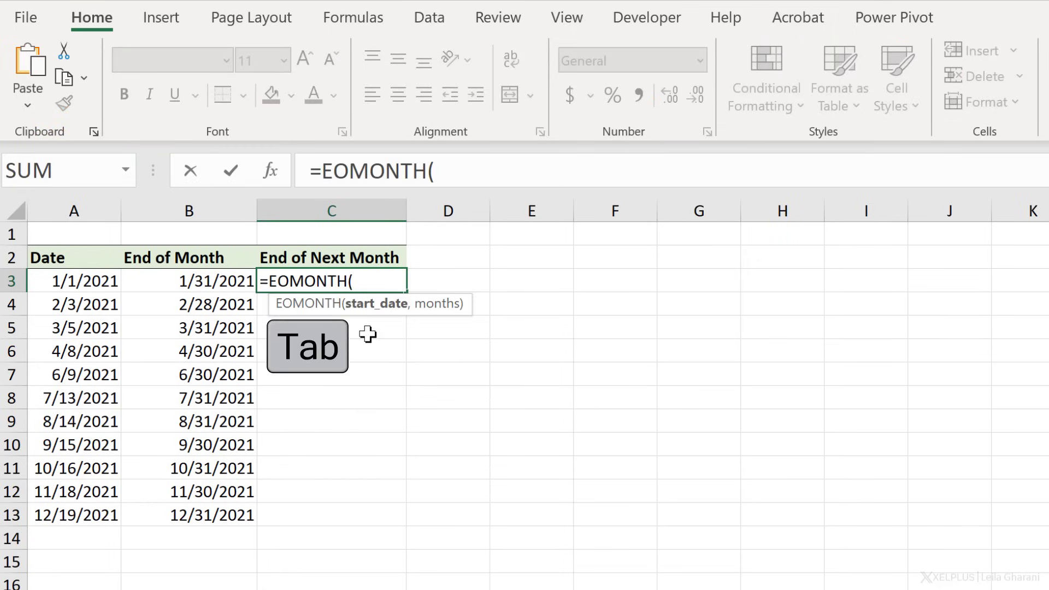
pyautogui.click(110, 280)
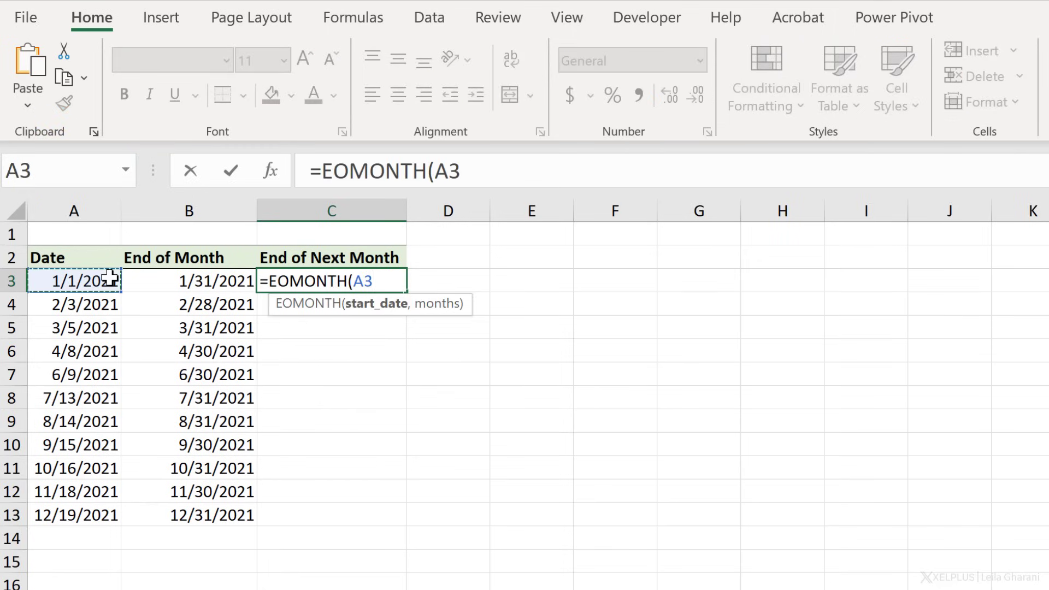
pyautogui.write(',')
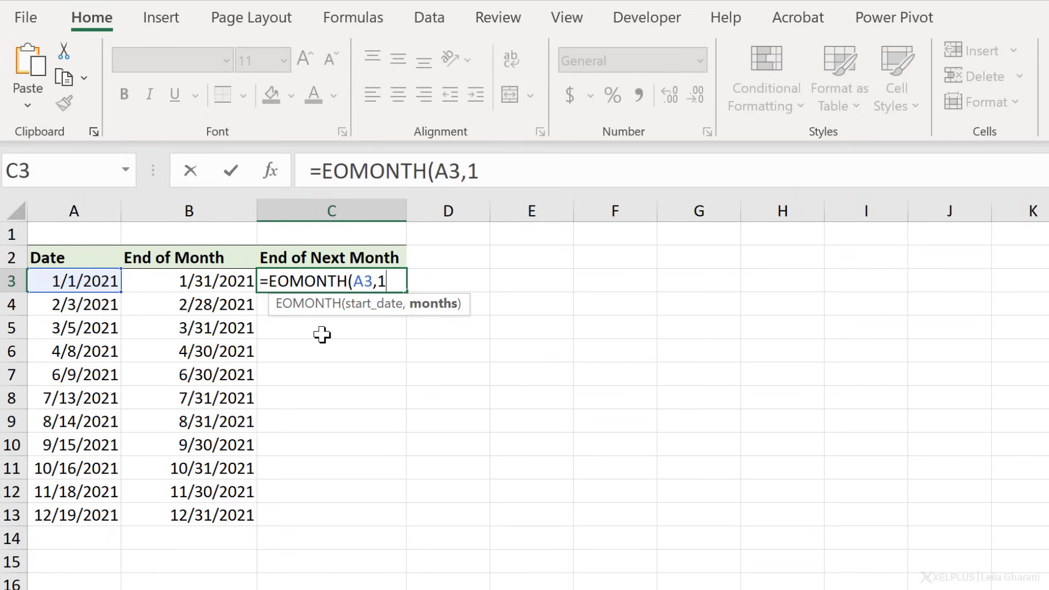
pyautogui.write('-1')
pyautogui.press('BackSpace')
pyautogui.write('1)')
pyautogui.press('Return')
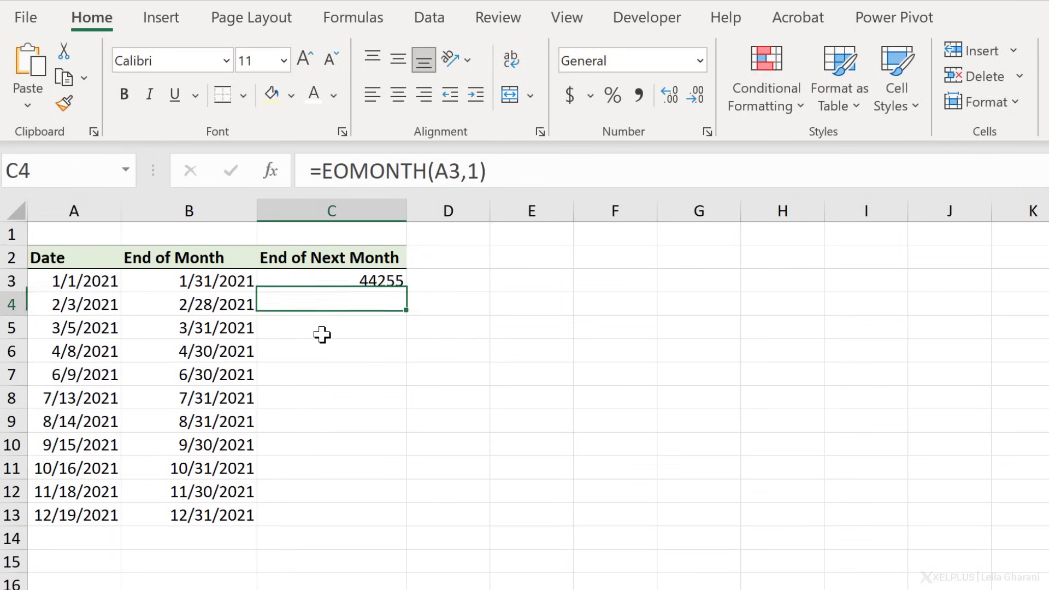
pyautogui.press('Up')
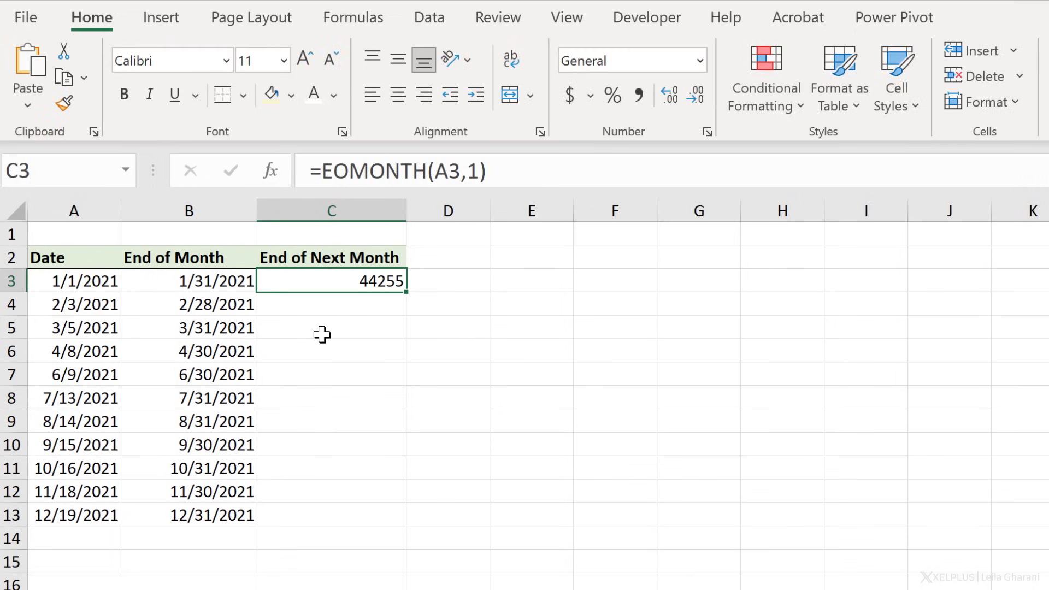
# Copy the date format from B3 to C3 and fill the C3 formula down to C13.
pyautogui.click(192, 278)
pyautogui.click(64, 104)
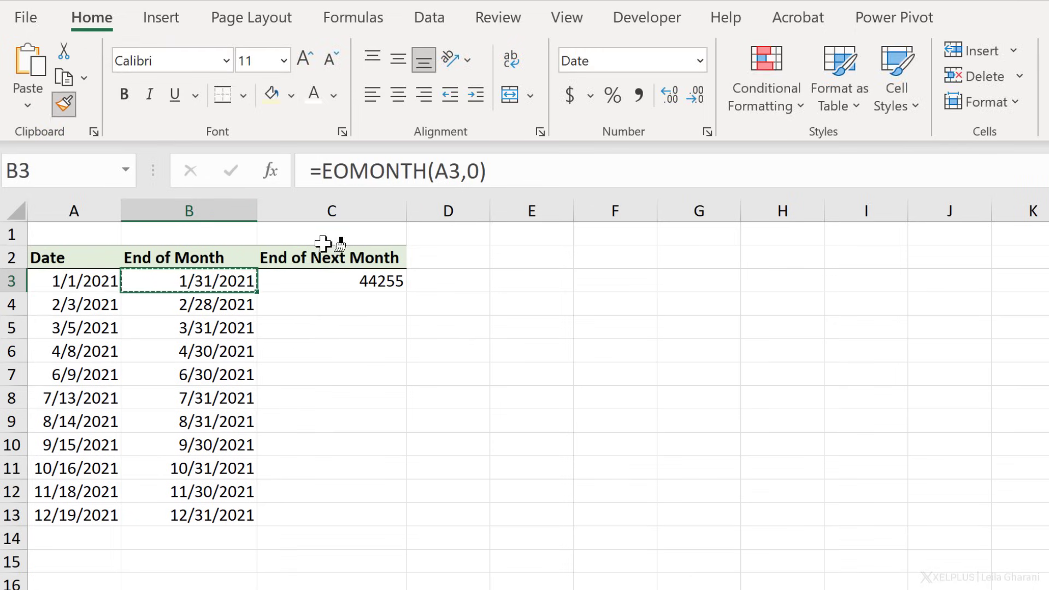
pyautogui.click(344, 277)
pyautogui.click(345, 277)
pyautogui.doubleClick(409, 293)
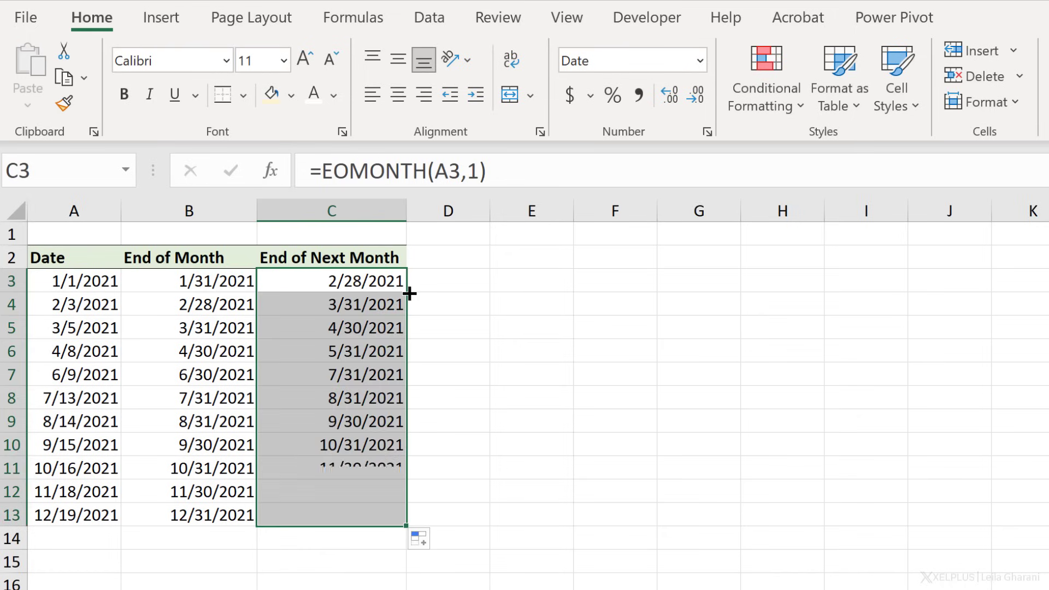
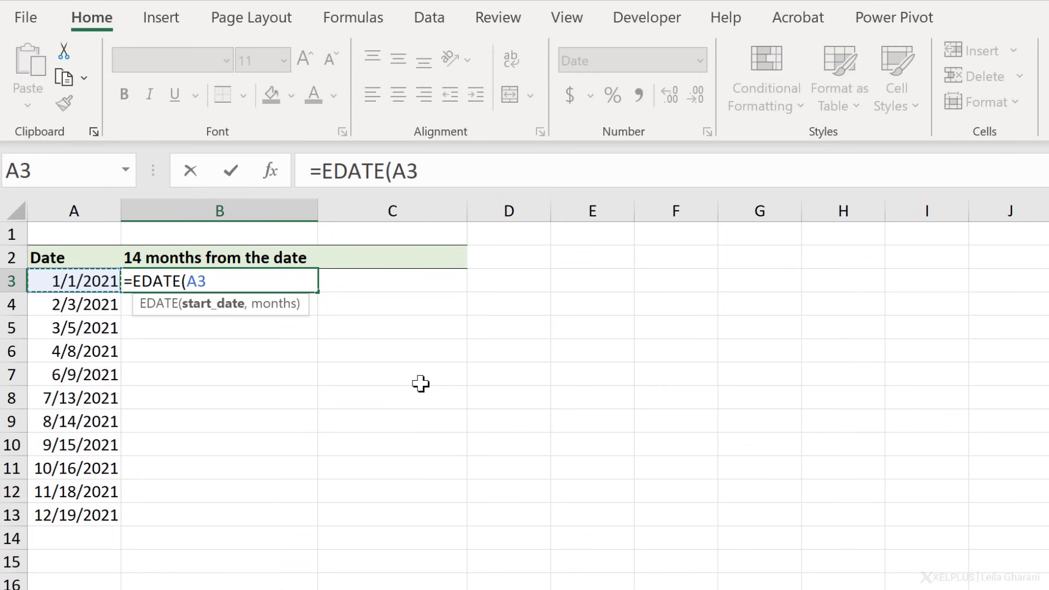
# Complete the EDATE formula in B3 as =EDATE(A3,14) and copy it down to B13.
pyautogui.write(',14')
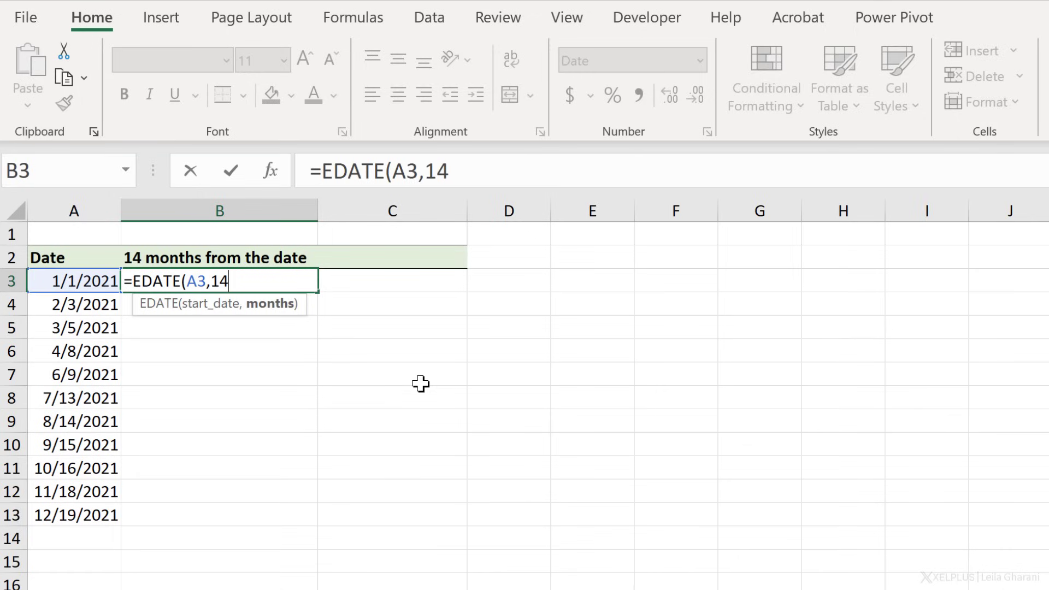
pyautogui.write(')')
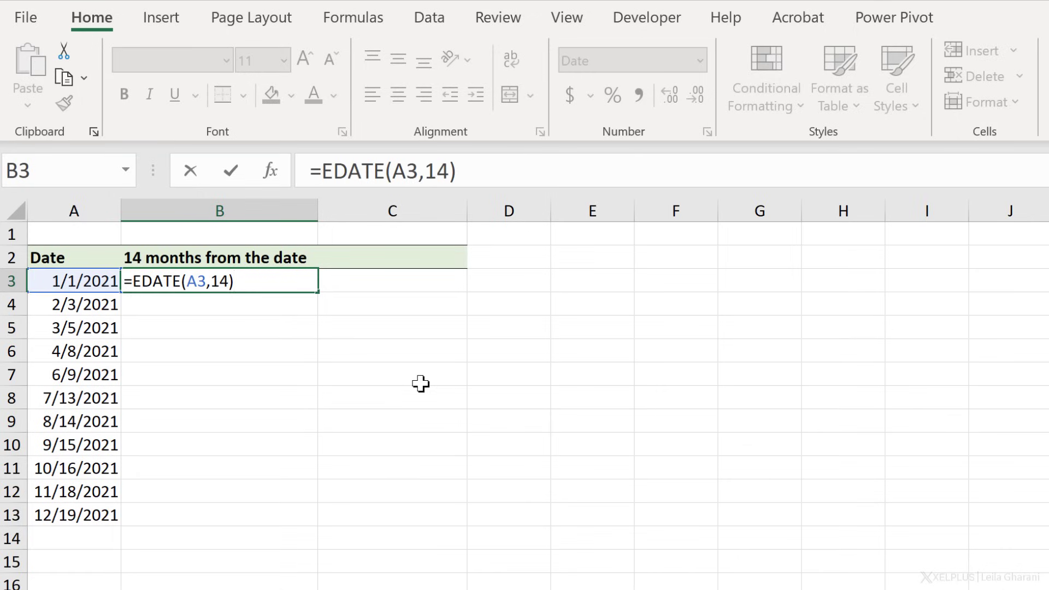
pyautogui.press('Return')
pyautogui.press('Up')
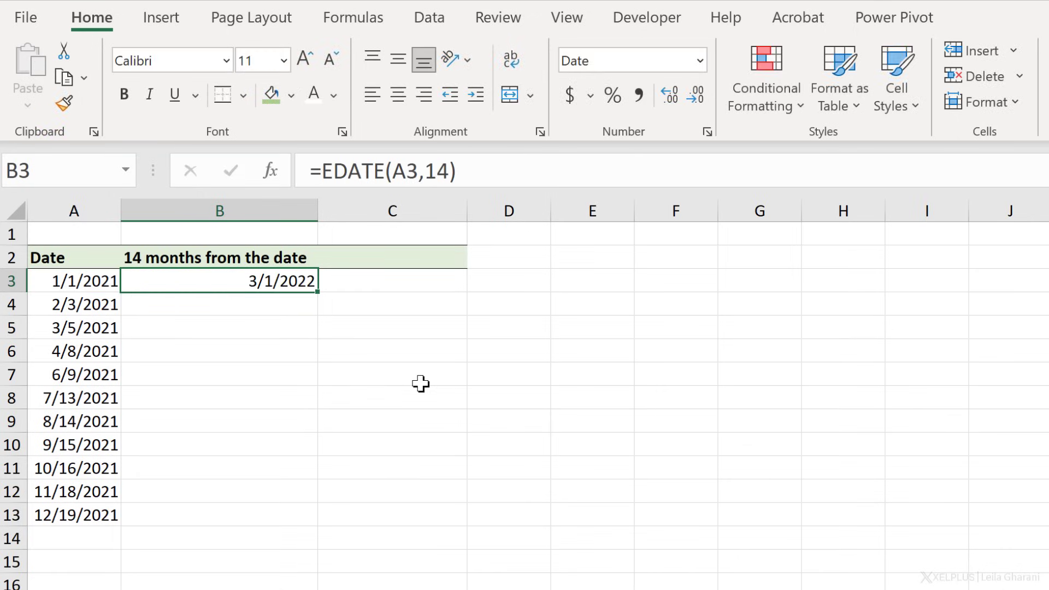
pyautogui.doubleClick(316, 295)
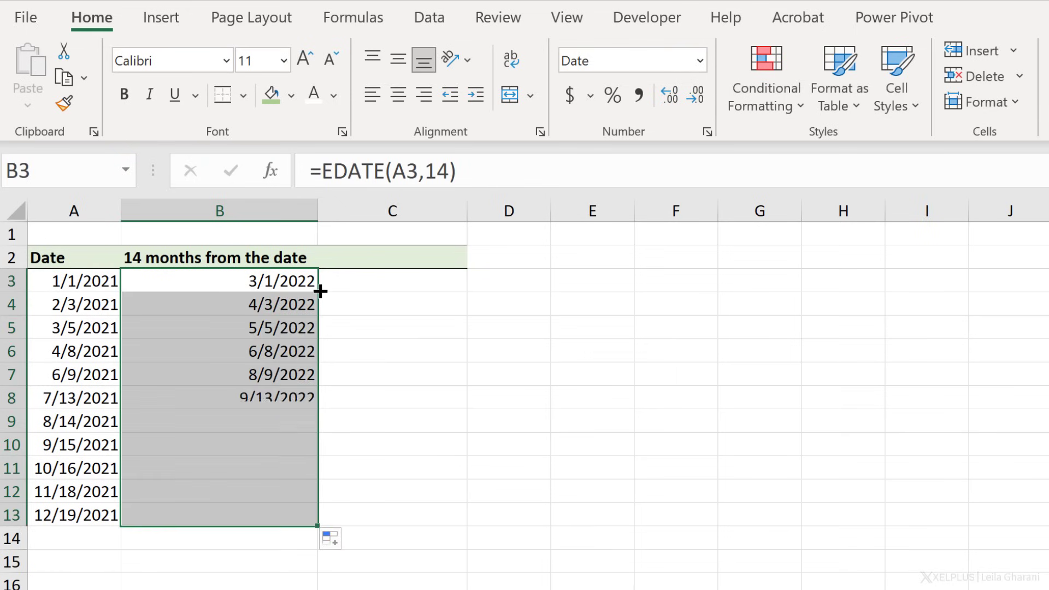
pyautogui.click(300, 492)
pyautogui.click(77, 490)
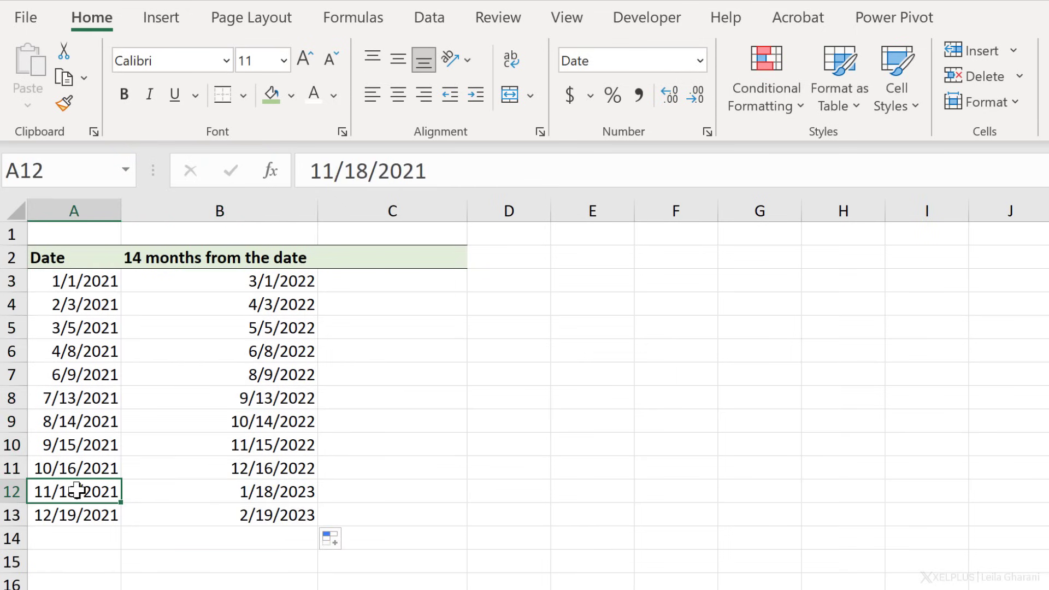
# Try -14 as the months argument of the EDATE formula in B3, and undo the change.
pyautogui.click(204, 287)
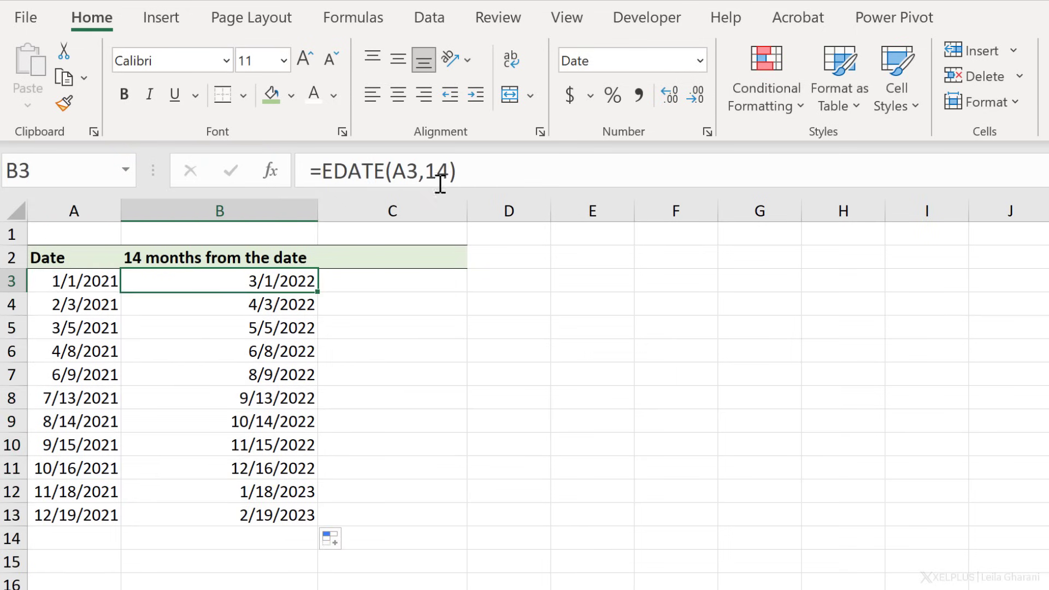
pyautogui.click(426, 174)
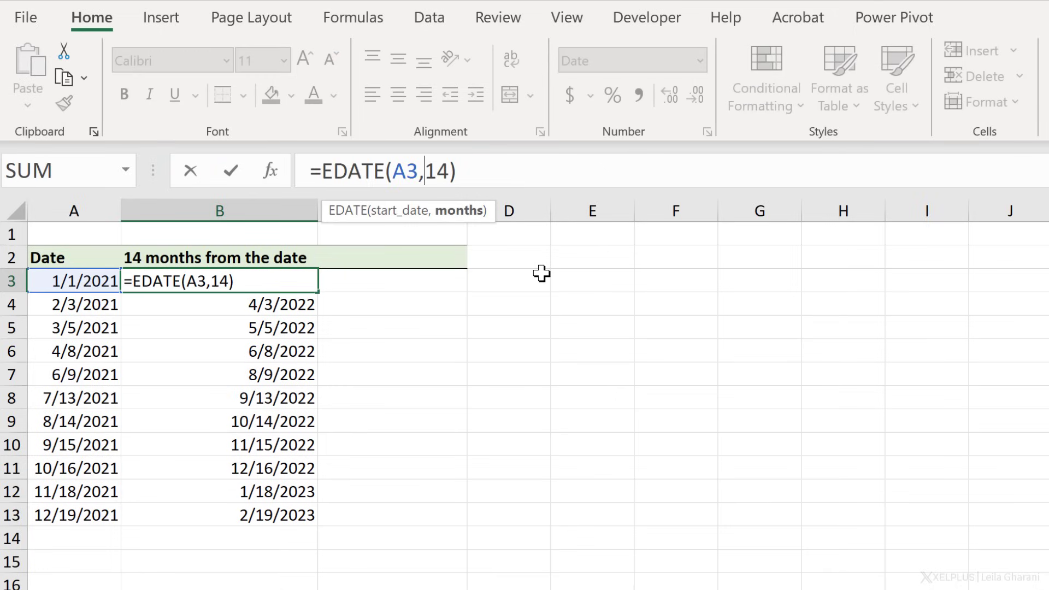
pyautogui.write('-')
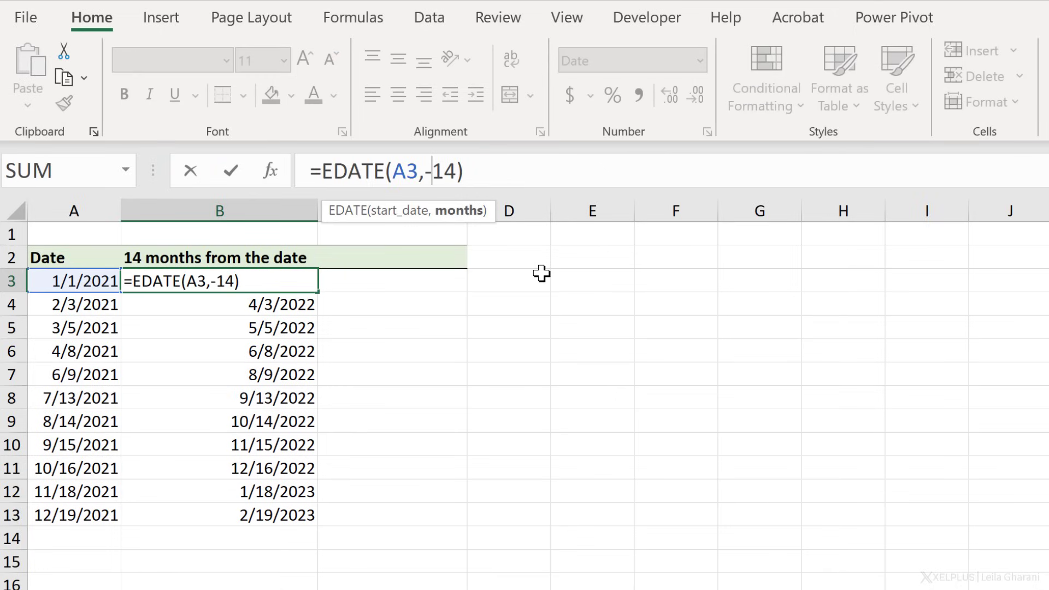
pyautogui.press('Return')
pyautogui.press('Up')
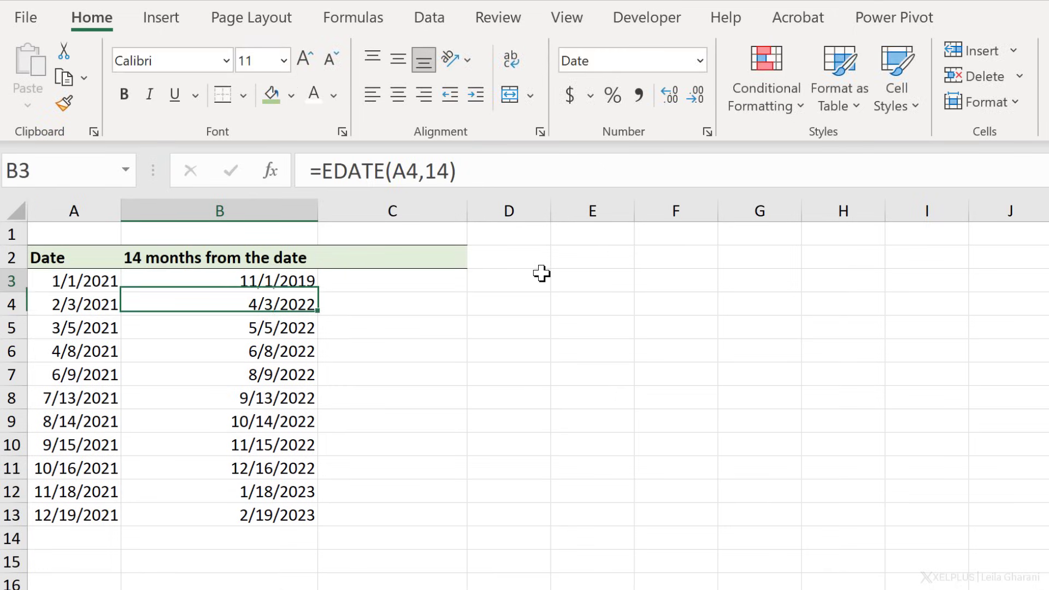
pyautogui.hotkey('ctrl', 'z')
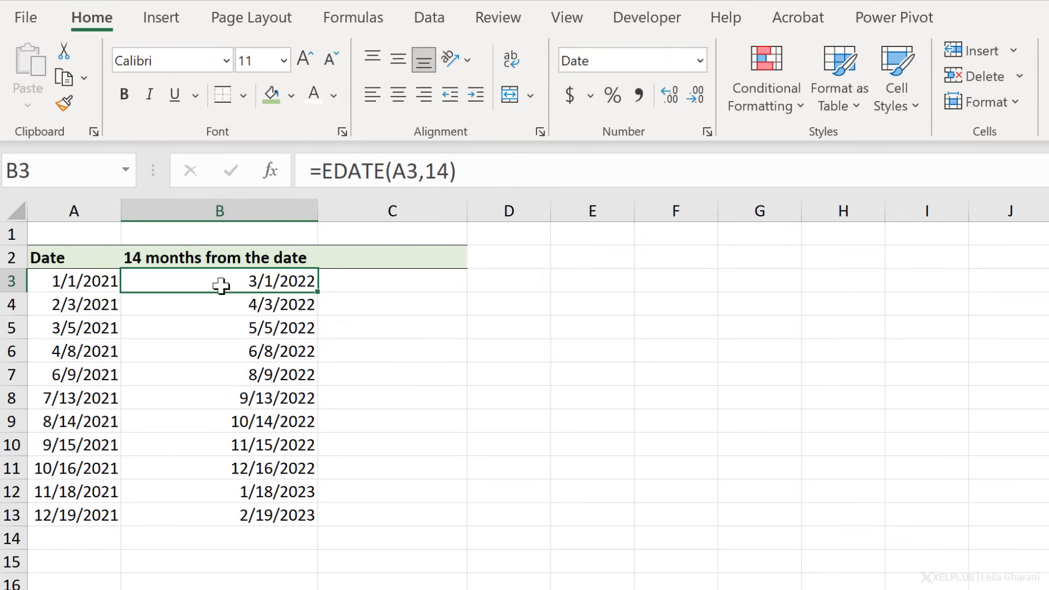
# Wrap the EDATE formula in B3 as =EOMONTH(EDATE(A3,14),0) and copy it down the column.
pyautogui.click(321, 173)
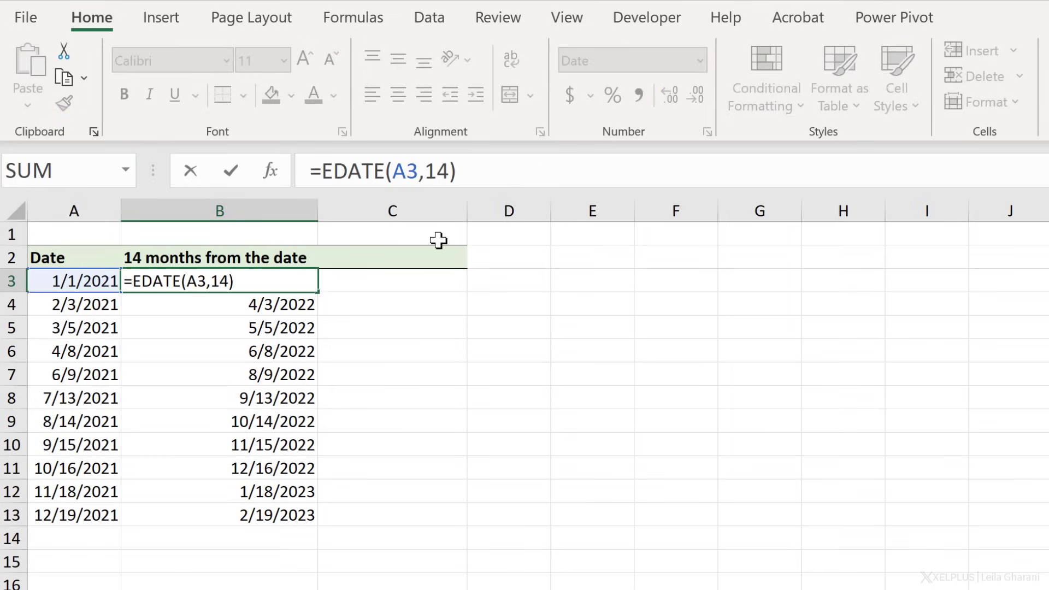
pyautogui.write('eomo')
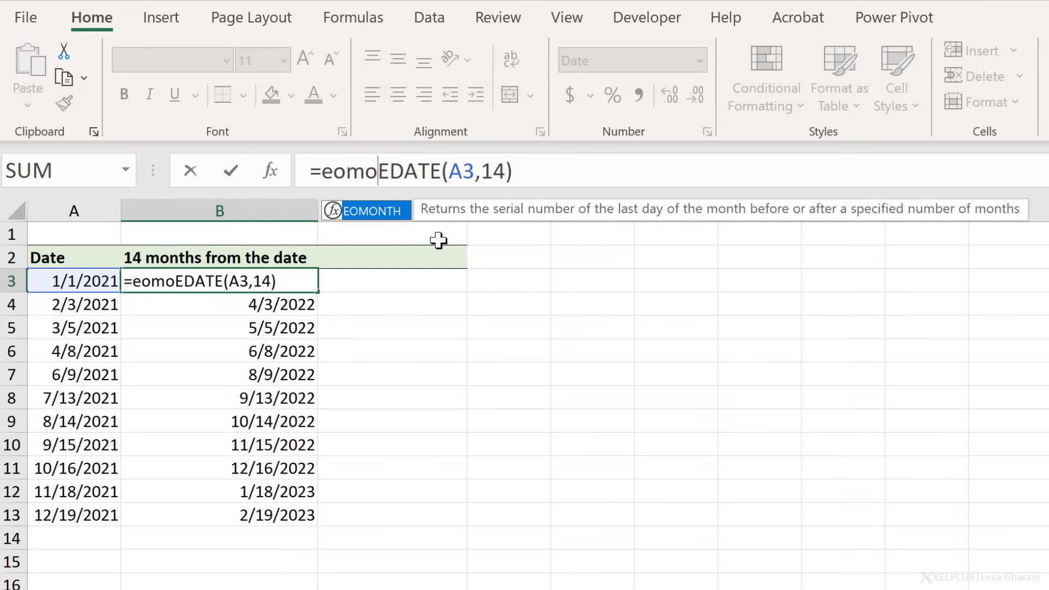
pyautogui.press('Tab')
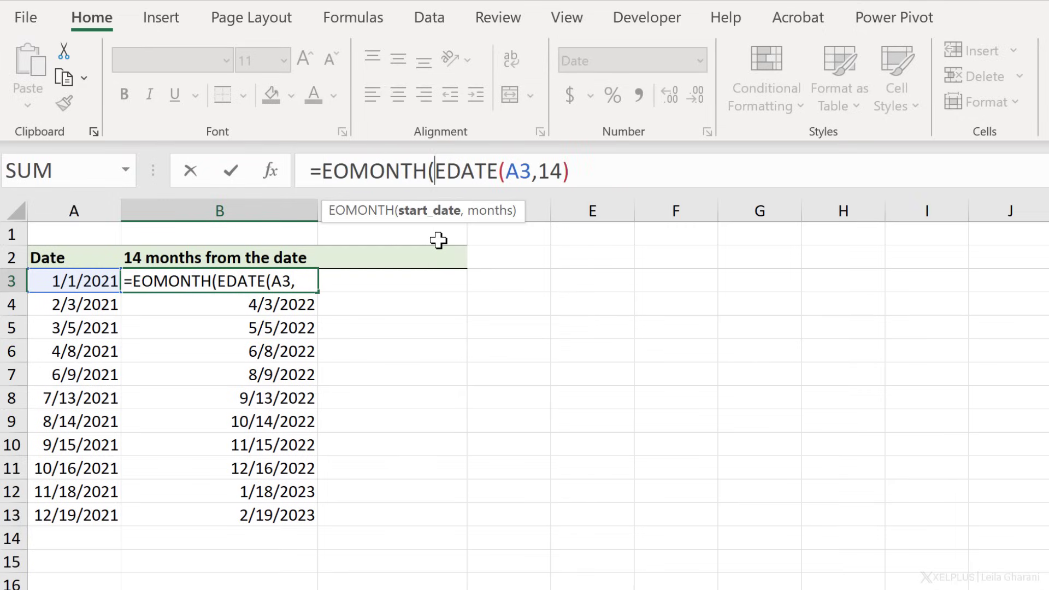
pyautogui.click(441, 213)
pyautogui.click(602, 169)
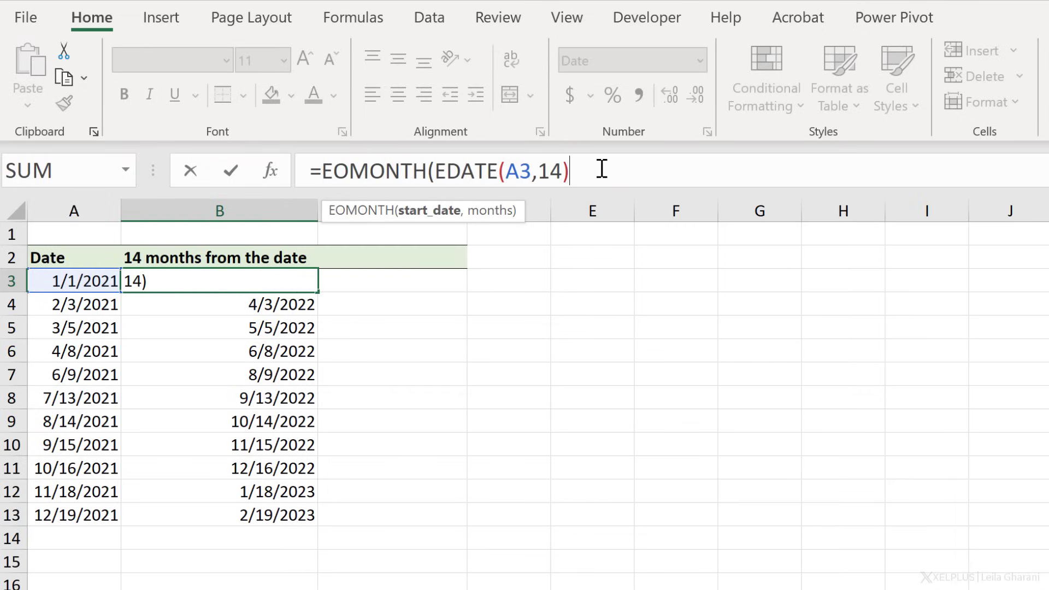
pyautogui.write(',0')
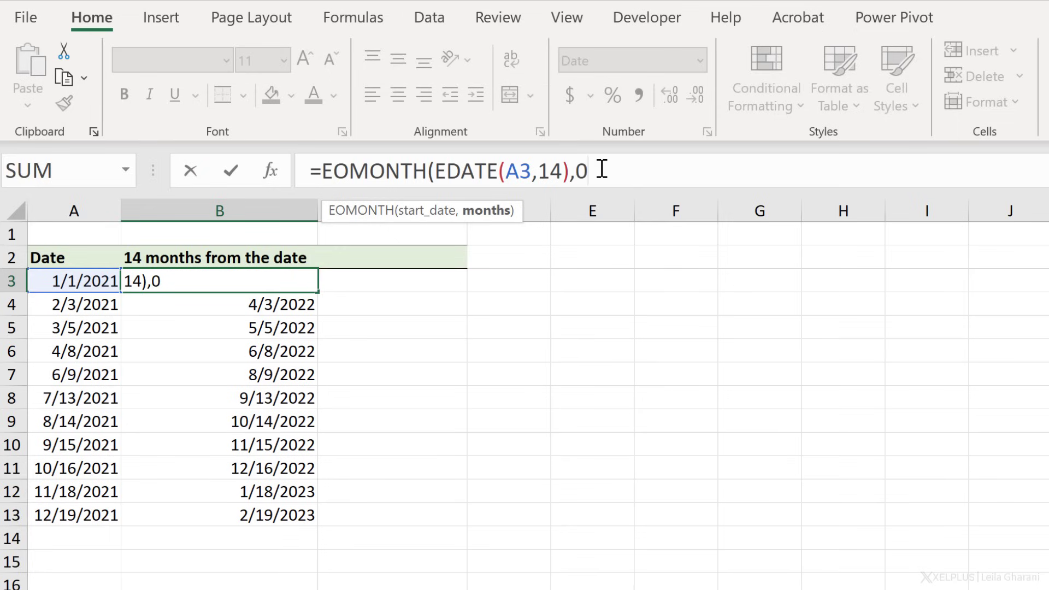
pyautogui.write(')')
pyautogui.hotkey('ctrl', 'Return')
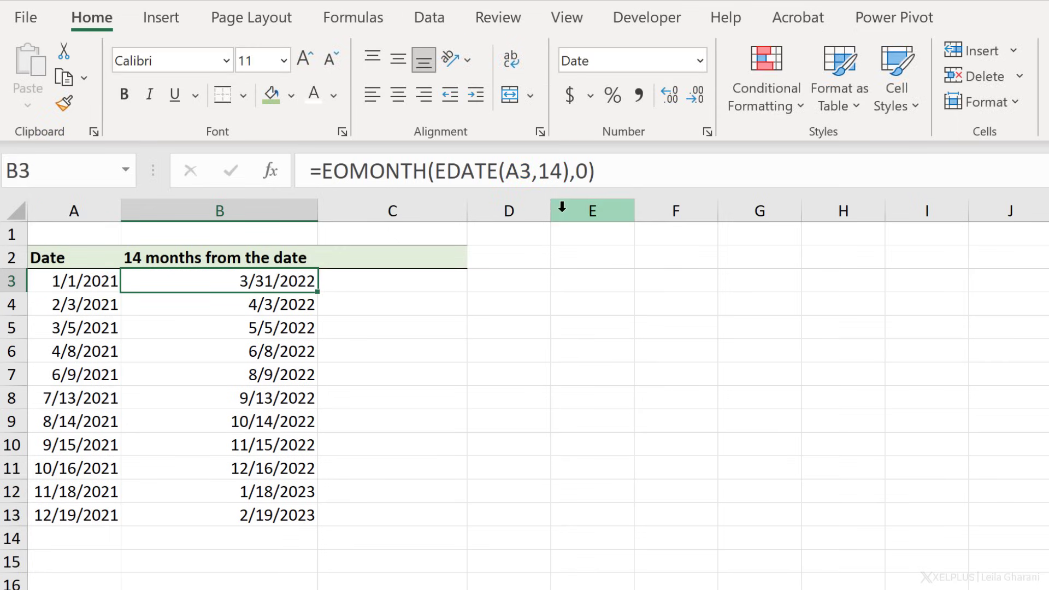
pyautogui.doubleClick(321, 291)
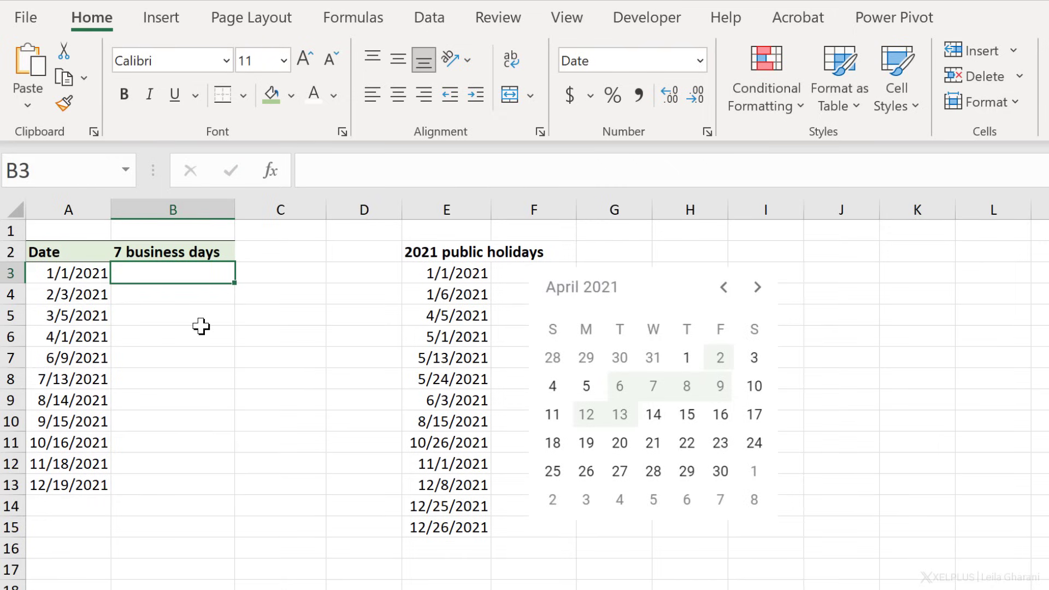
# Begin a WORKDAY.INTL formula in B3 with start date A3, 7 days and weekend option 1 - Saturday, Sunday.
pyautogui.write('=wor')
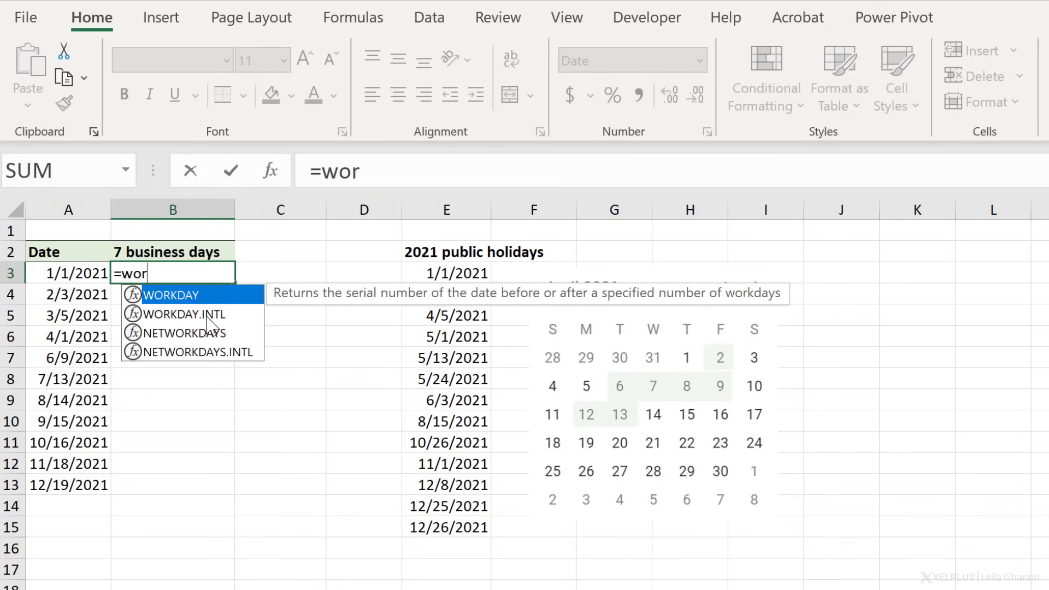
pyautogui.press('Down')
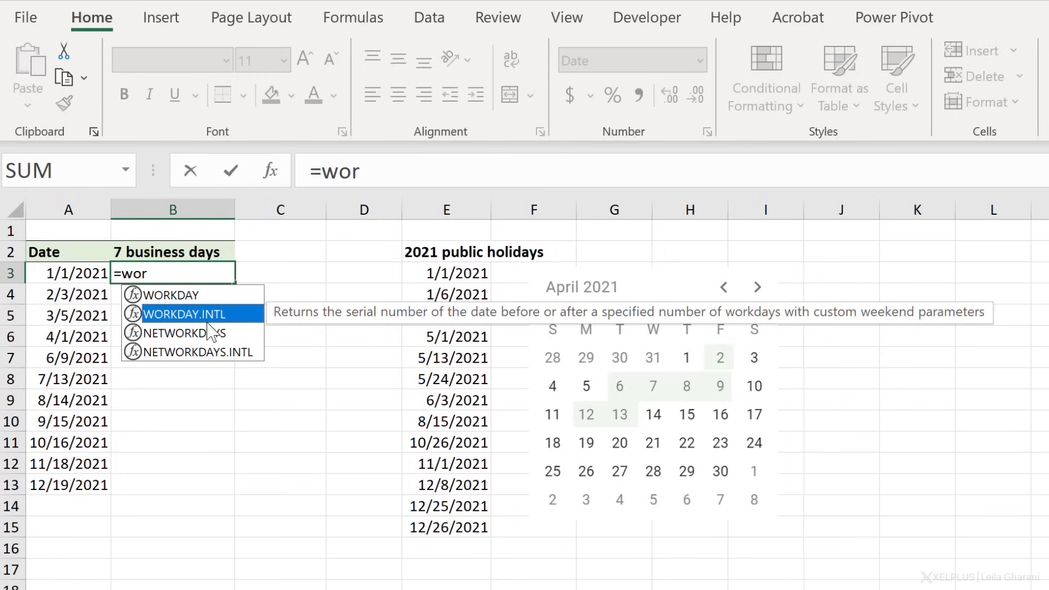
pyautogui.doubleClick(208, 315)
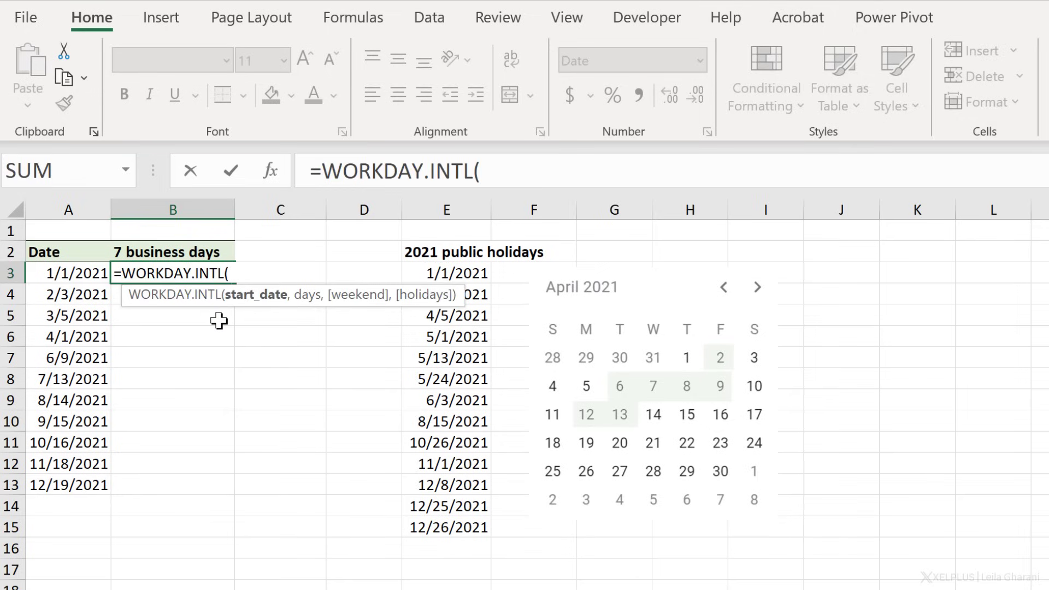
pyautogui.press('Left')
pyautogui.write(',')
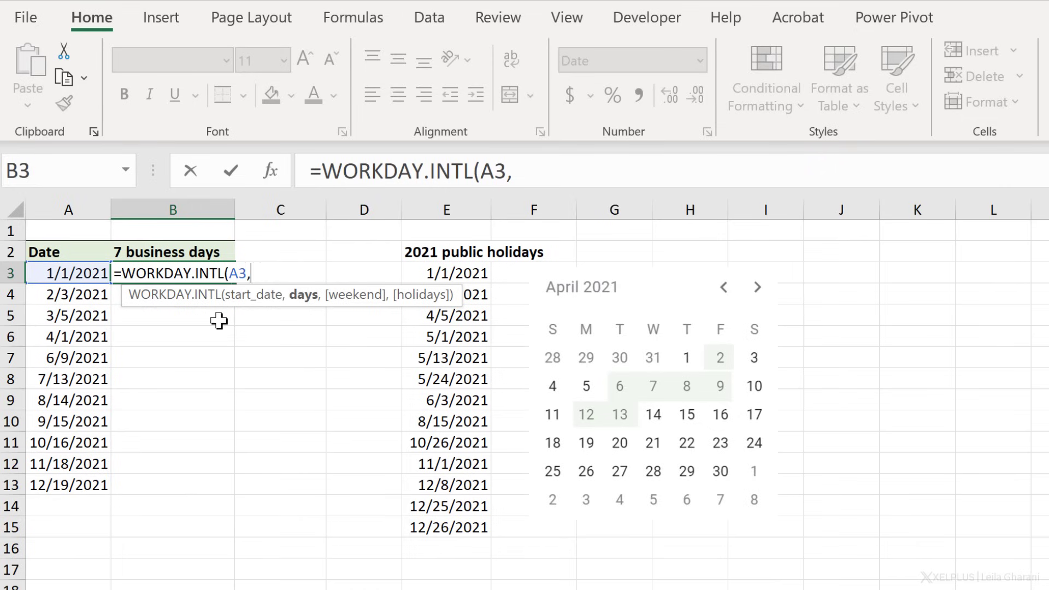
pyautogui.write('7,')
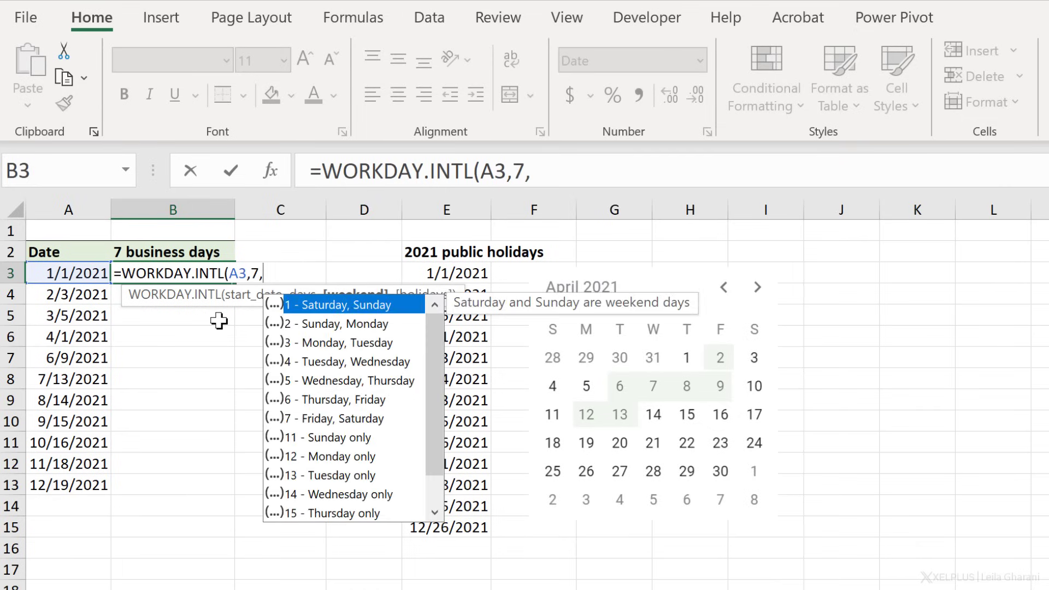
pyautogui.doubleClick(330, 309)
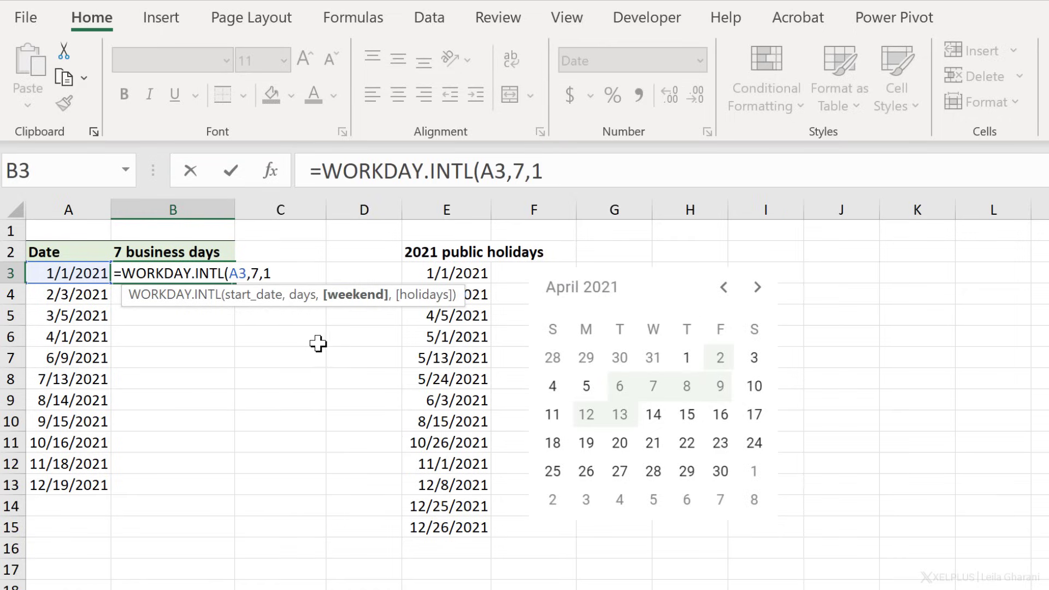
# Complete the WORKDAY.INTL formula in B3 with $E$3:$E$15 as the holidays and fill it down to B13.
pyautogui.write(',')
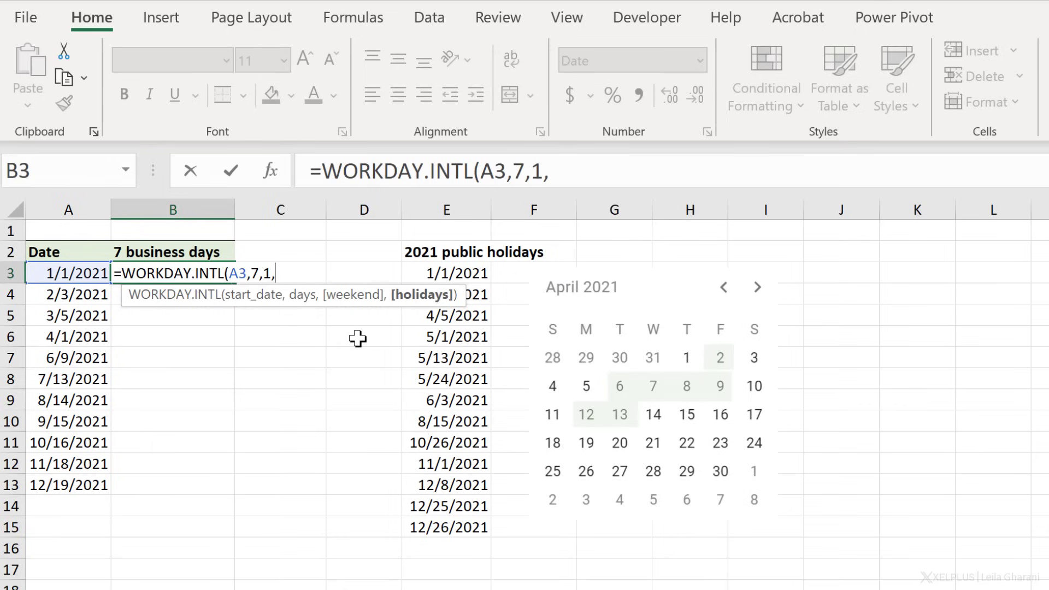
pyautogui.moveTo(456, 272); pyautogui.dragTo(464, 527)
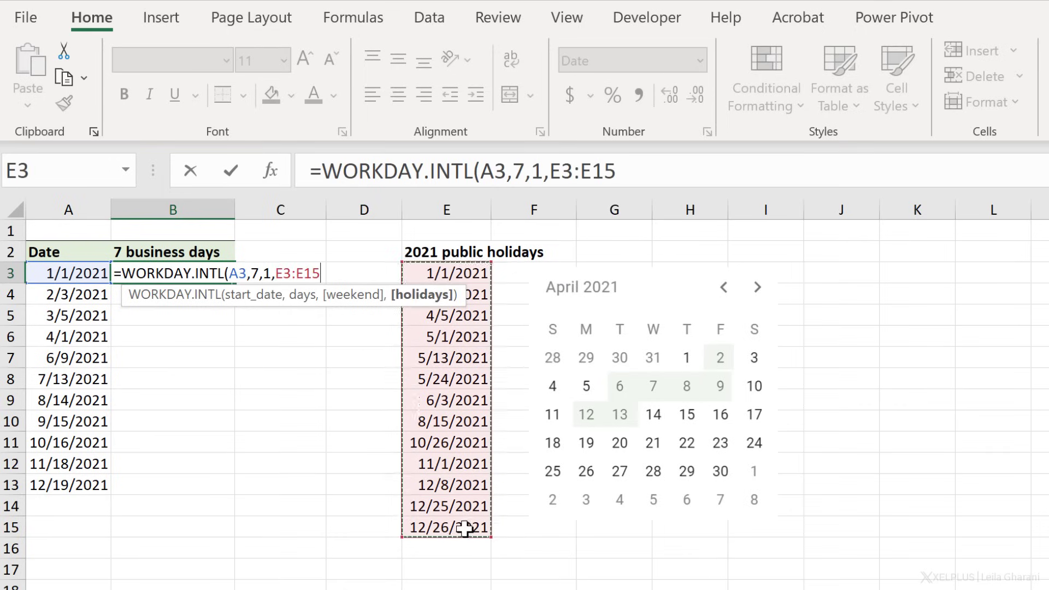
pyautogui.press('F4')
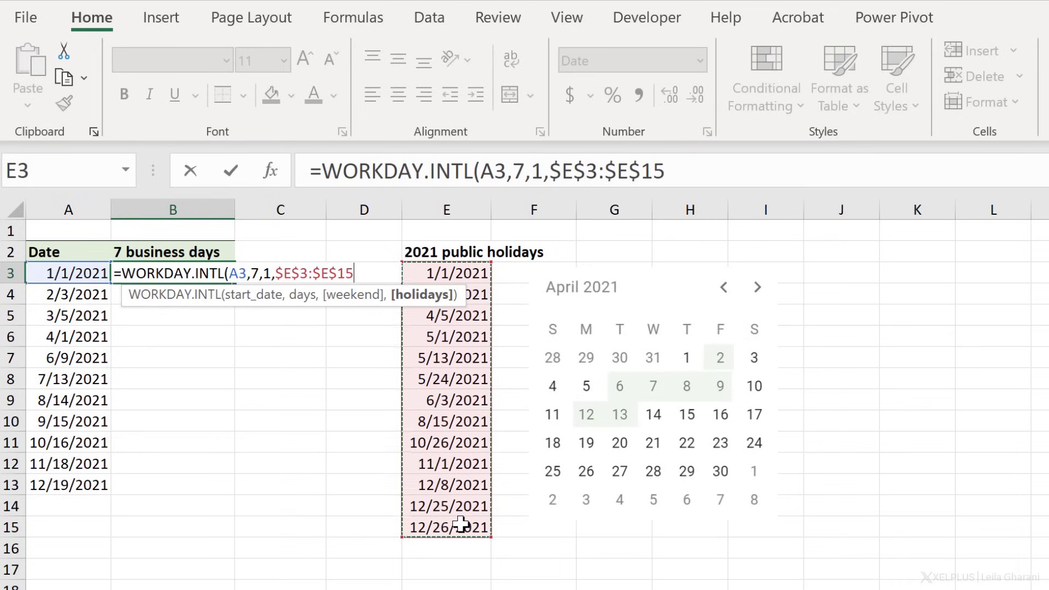
pyautogui.write(')')
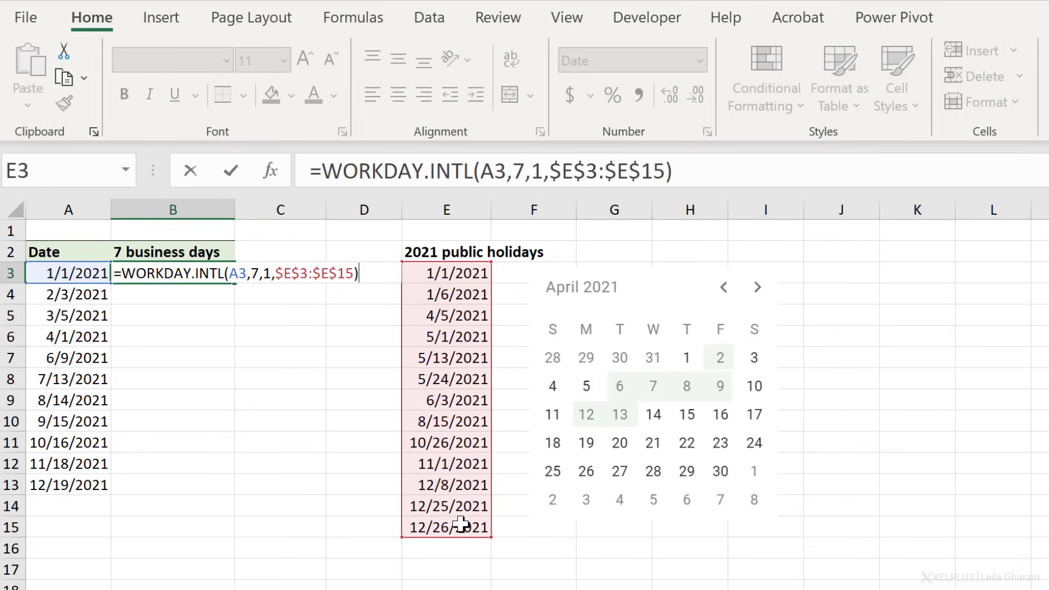
pyautogui.press('Return')
pyautogui.click(173, 273)
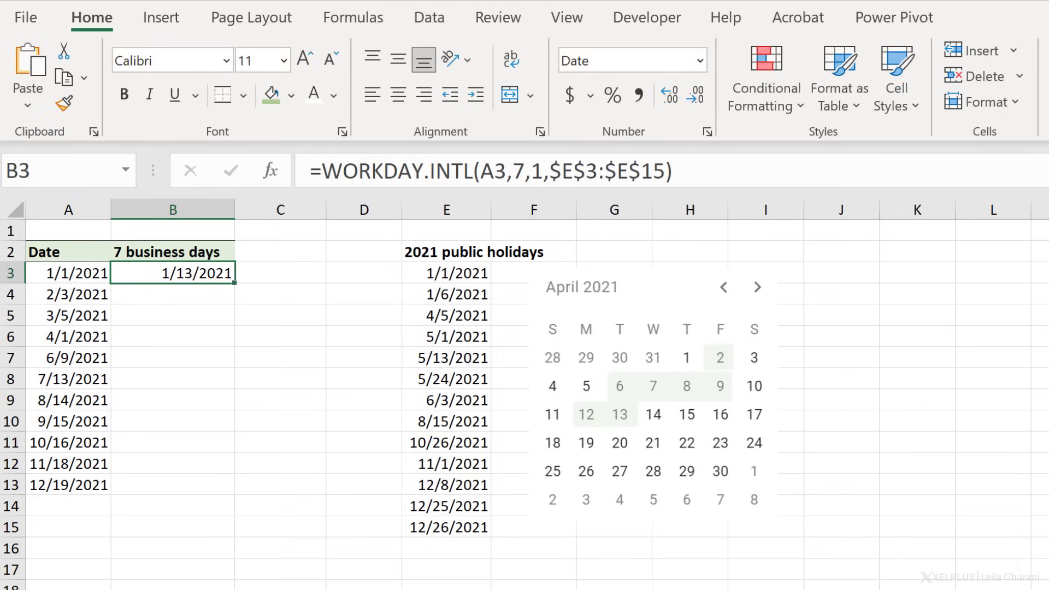
pyautogui.doubleClick(234, 282)
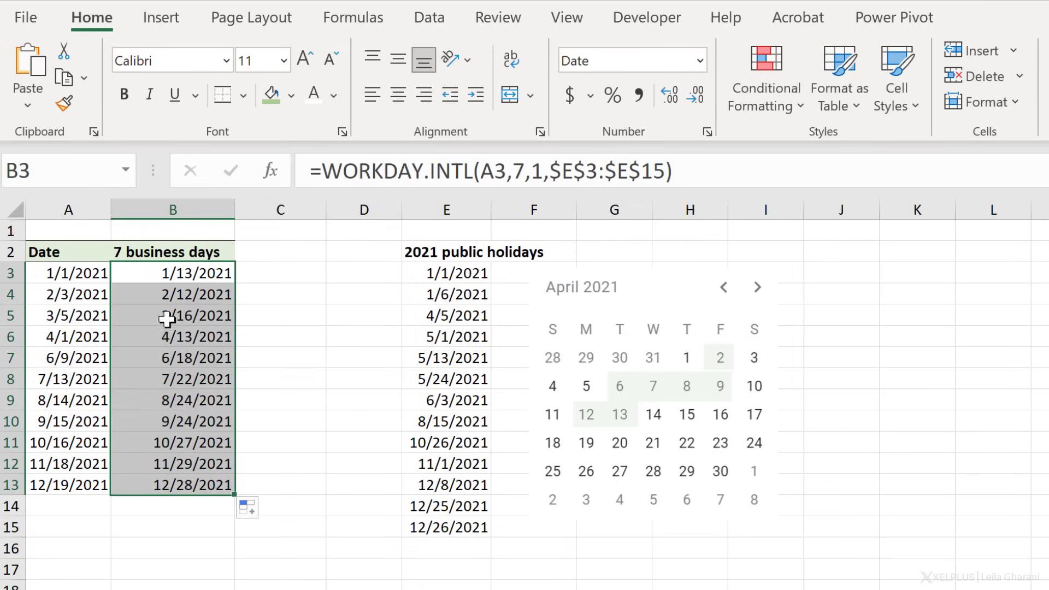
# Check the row 6 start date and its 7-business-day result against the public holiday in E5.
pyautogui.click(154, 340)
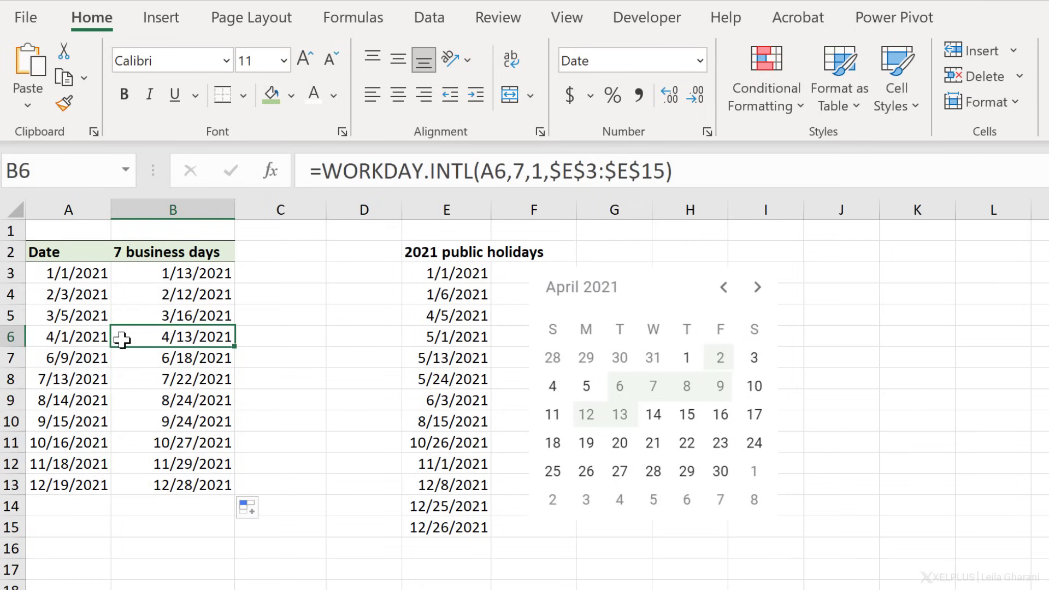
pyautogui.click(87, 339)
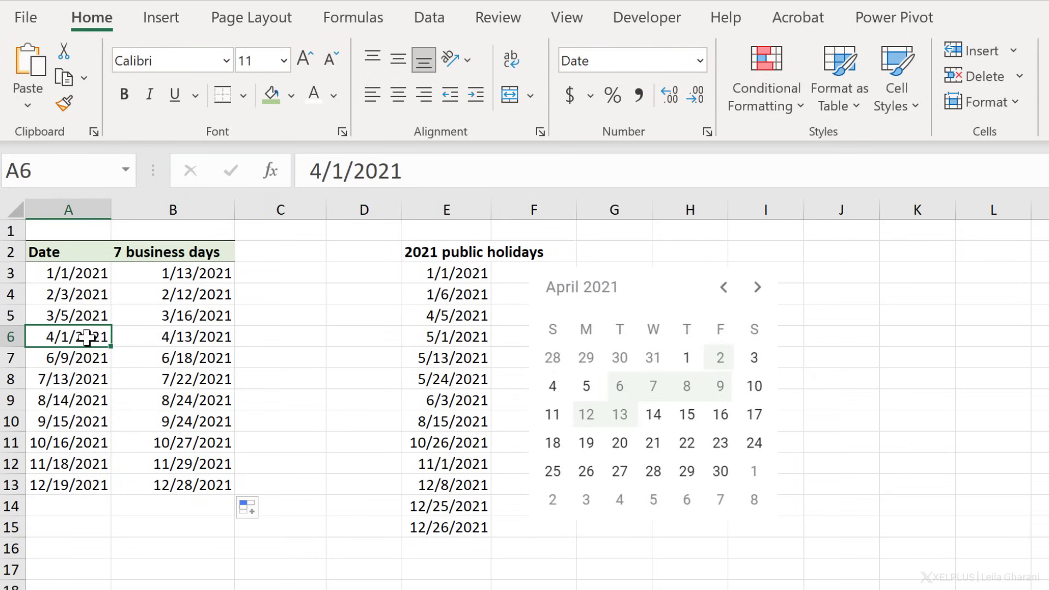
pyautogui.click(135, 342)
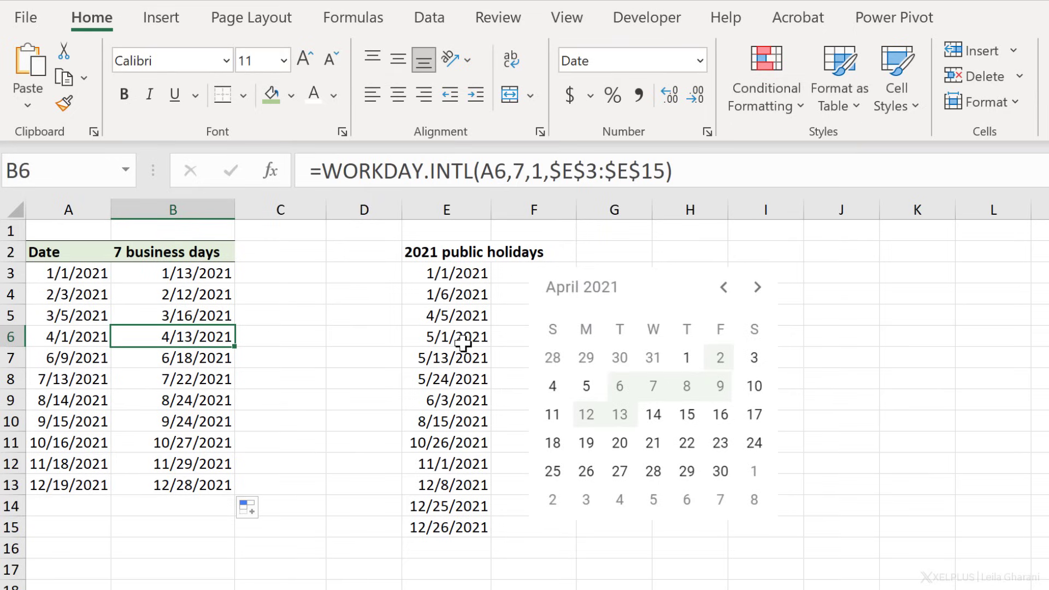
pyautogui.click(464, 321)
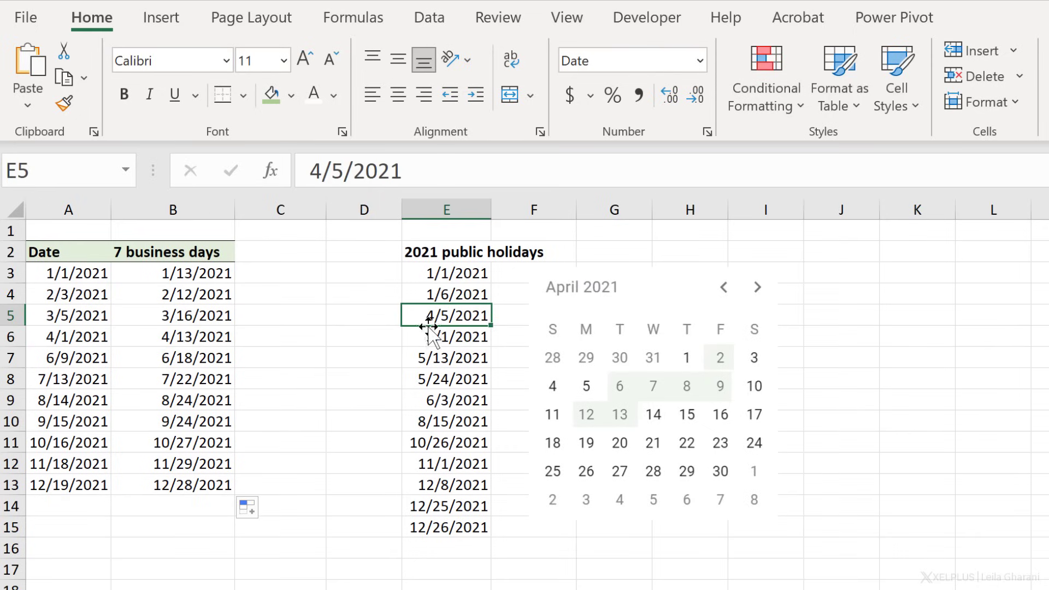
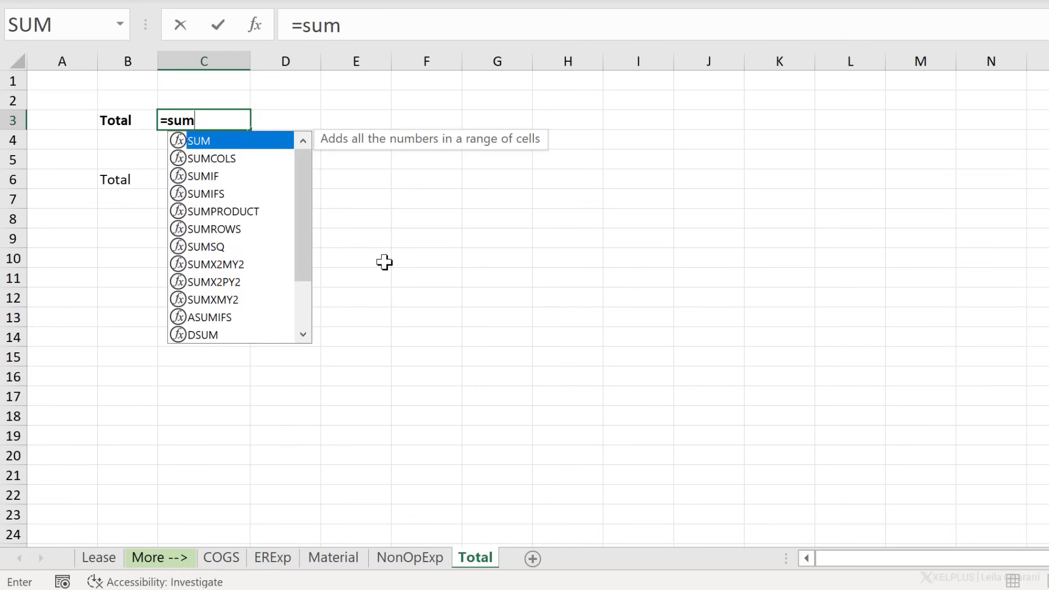
# Complete the SUM formula in C3 of the Total sheet to add B4:B15 across sheets COGS through NonOpExp, and review it.
pyautogui.write('(')
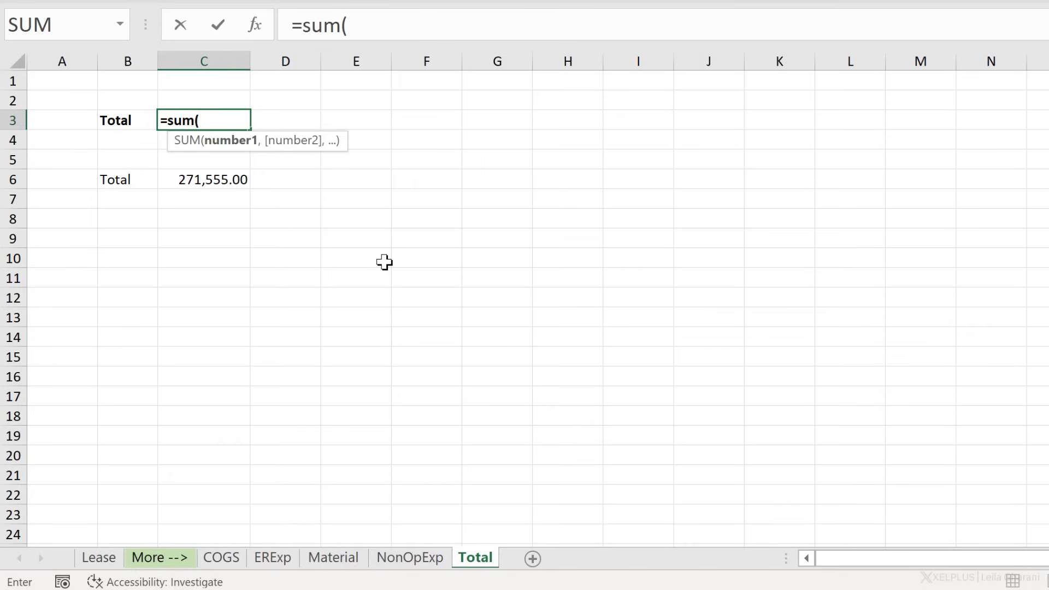
pyautogui.click(221, 558)
pyautogui.moveTo(158, 144); pyautogui.dragTo(186, 357)
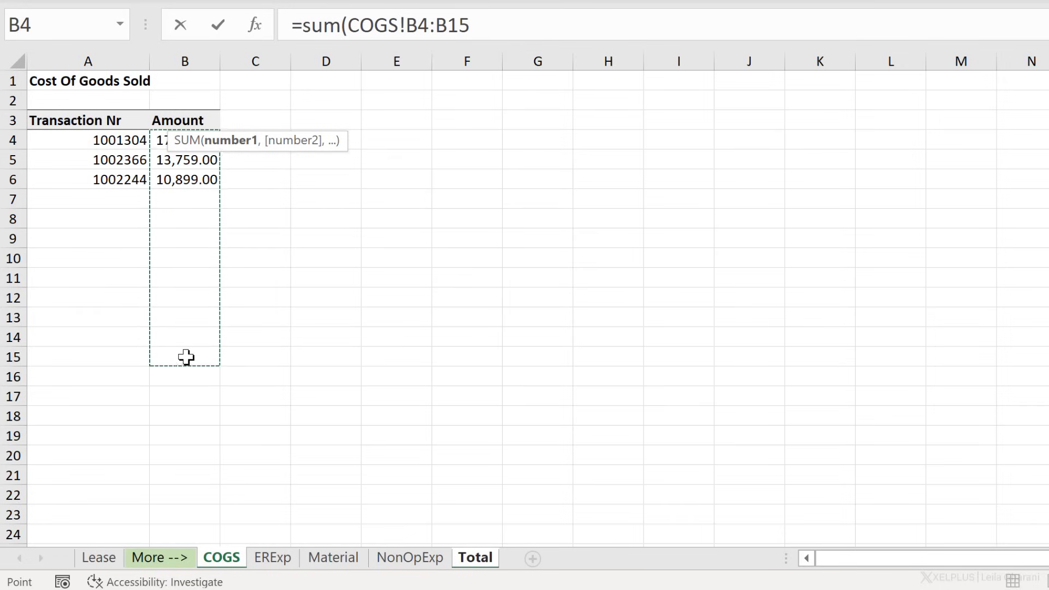
pyautogui.press('shift')
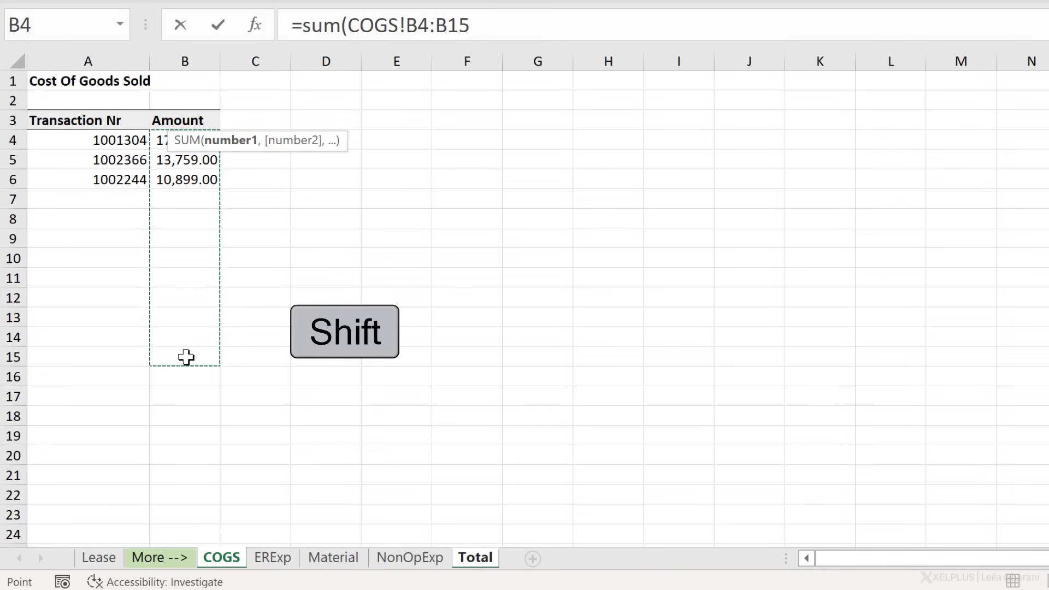
pyautogui.keyDown('shift'); pyautogui.click(417, 559); pyautogui.keyUp('shift')
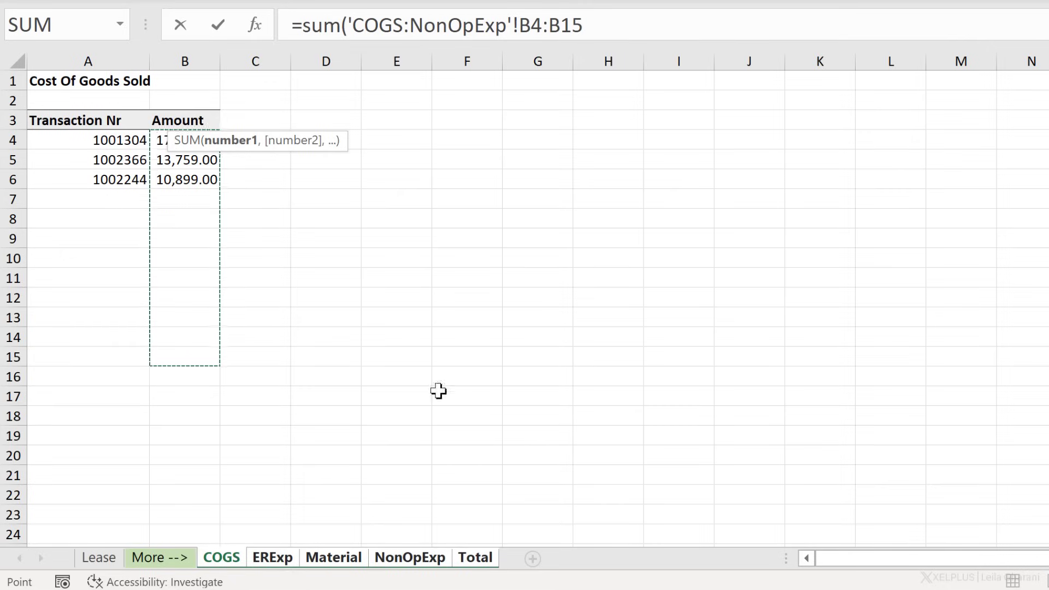
pyautogui.click(590, 12)
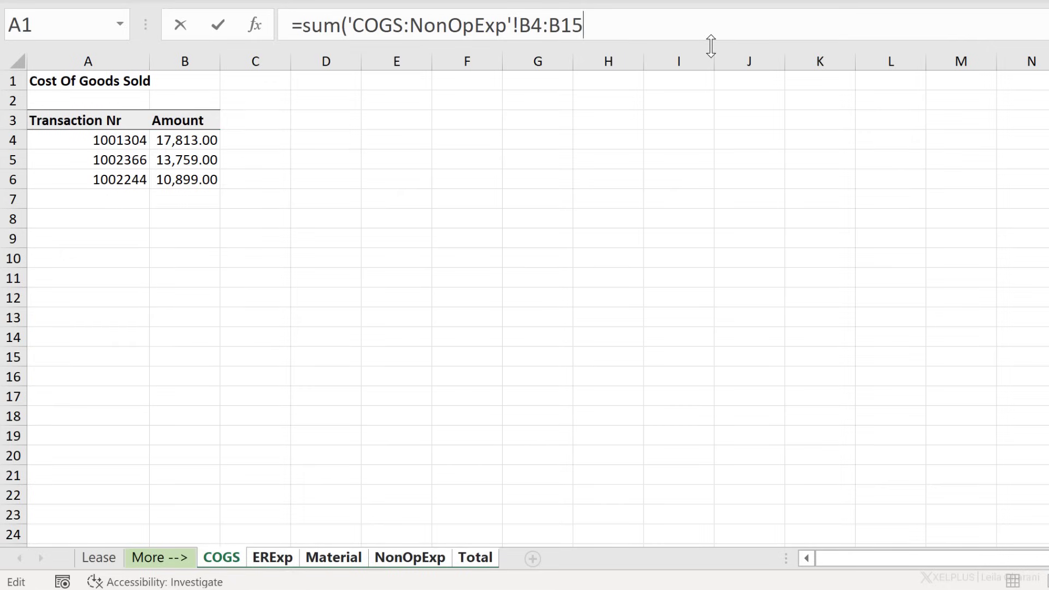
pyautogui.press('Return')
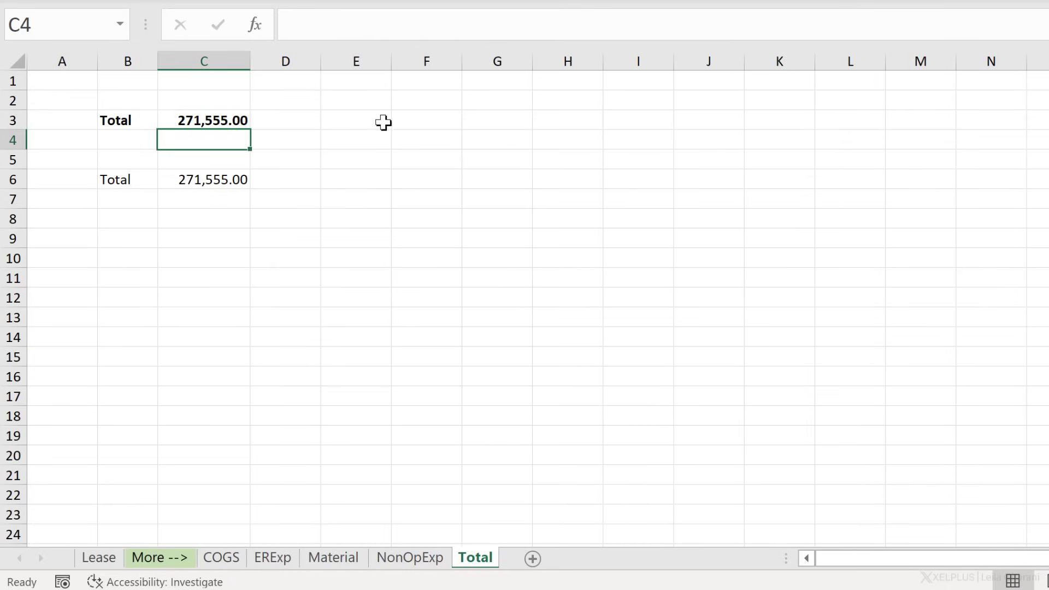
pyautogui.click(239, 120)
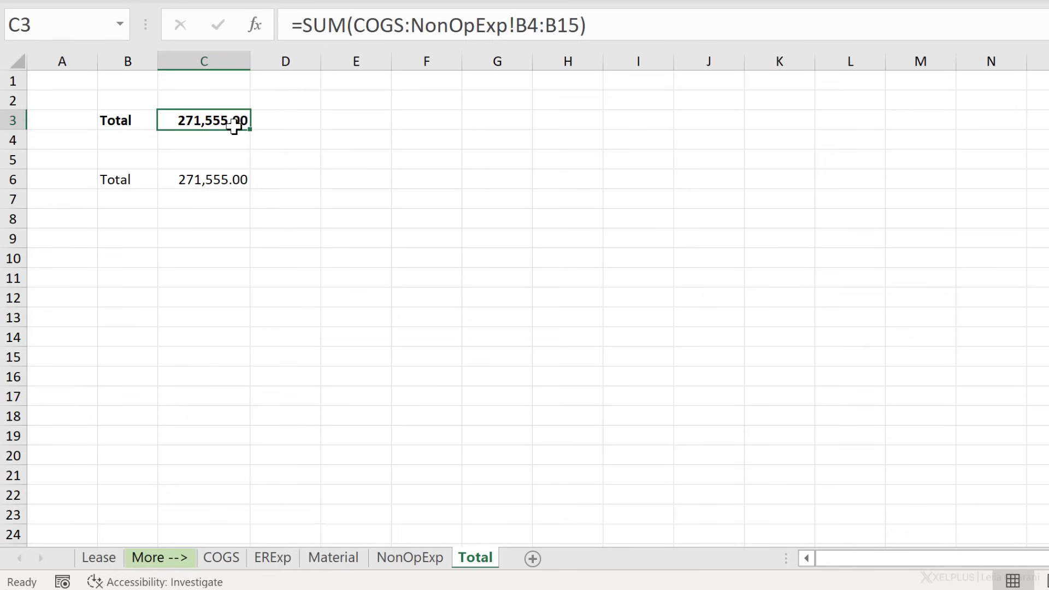
# Move the Lease sheet between ERExp and Material and return to the Total sheet.
pyautogui.click(102, 558)
pyautogui.moveTo(101, 559)
pyautogui.mouseDown()
pyautogui.moveTo(129, 508)
pyautogui.moveTo(237, 488)
pyautogui.moveTo(310, 527)
pyautogui.mouseUp()
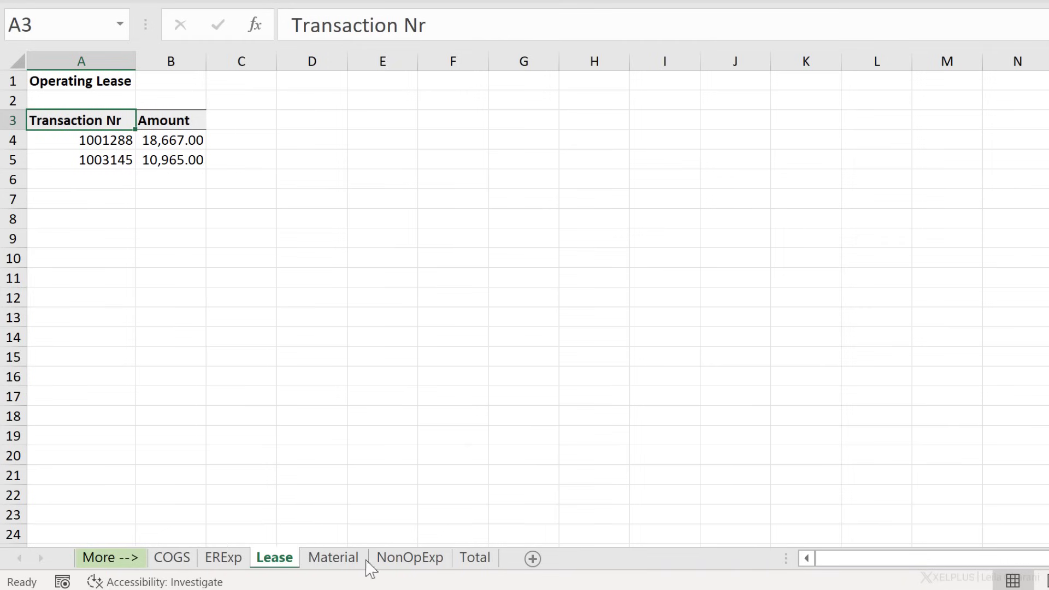
pyautogui.click(474, 558)
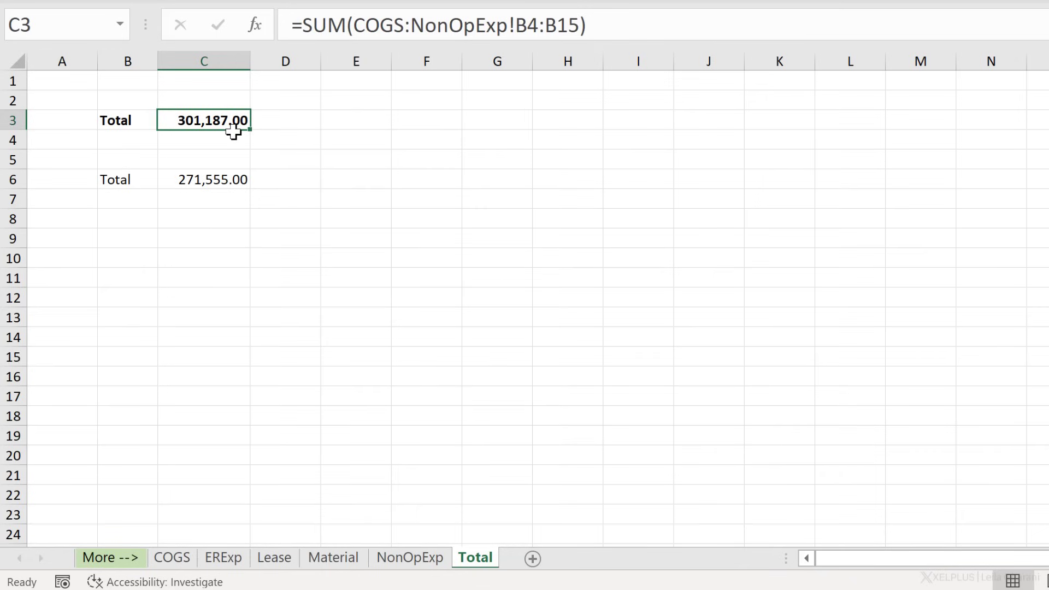
# Select the amounts in B4:B5 on the Lease sheet to view their sum.
pyautogui.click(274, 557)
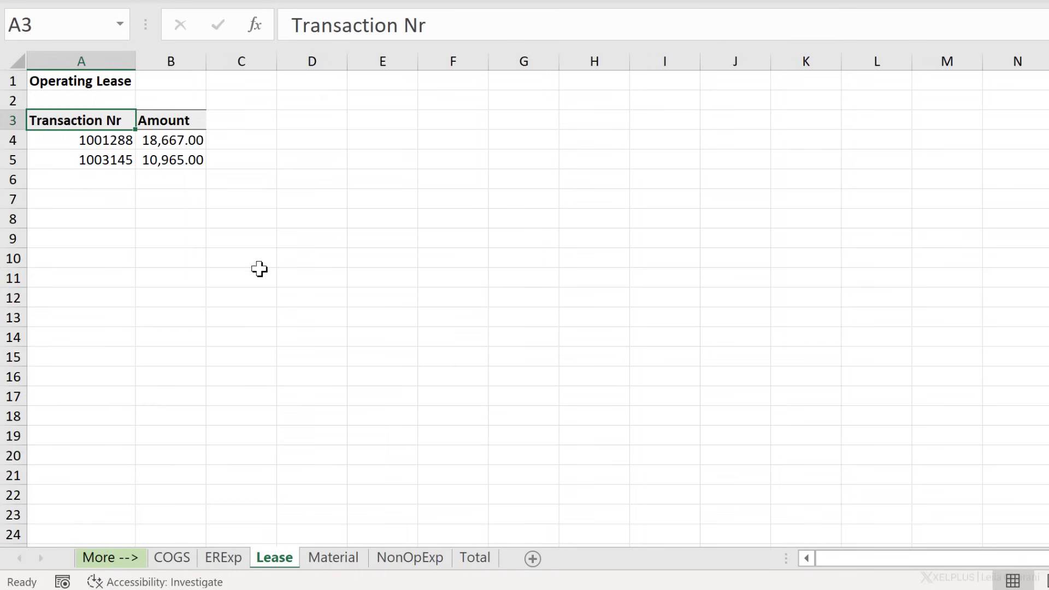
pyautogui.click(192, 138)
pyautogui.moveTo(192, 138); pyautogui.dragTo(193, 160)
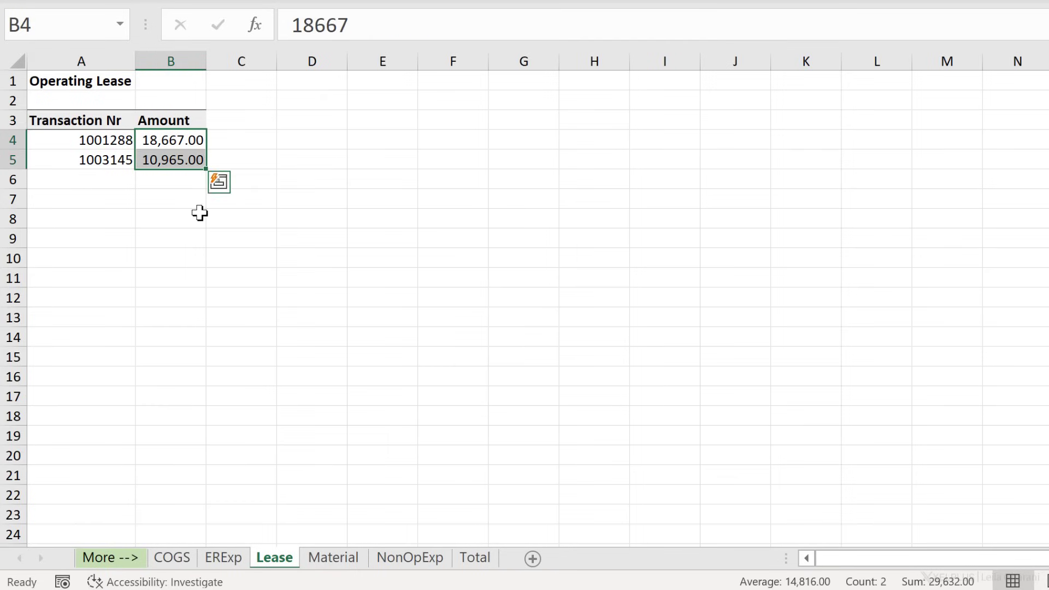
# Return to the Total sheet and compare the total in C3 with the one in C6.
pyautogui.click(465, 562)
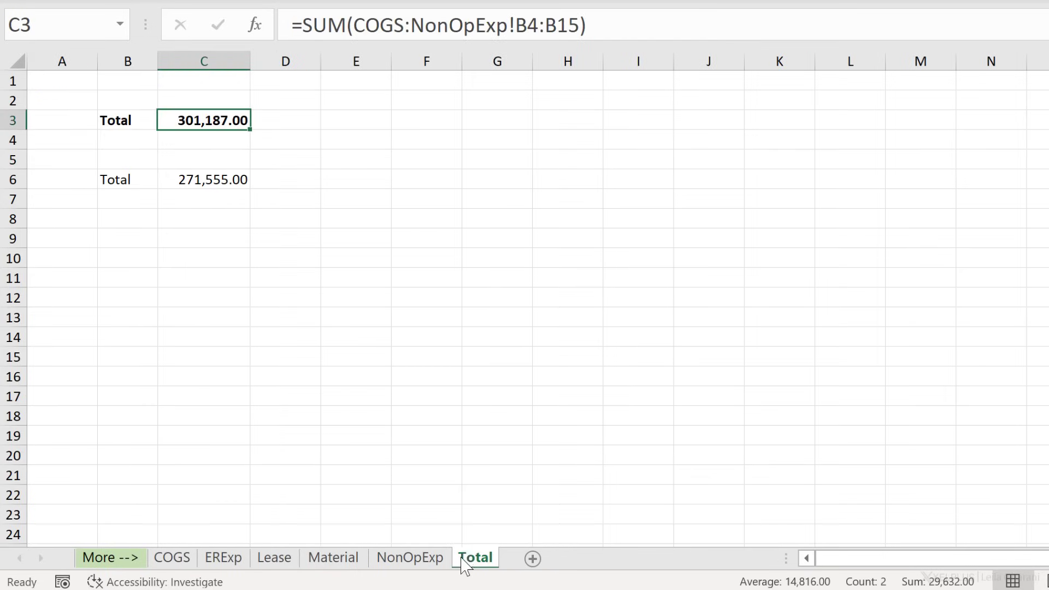
pyautogui.click(220, 179)
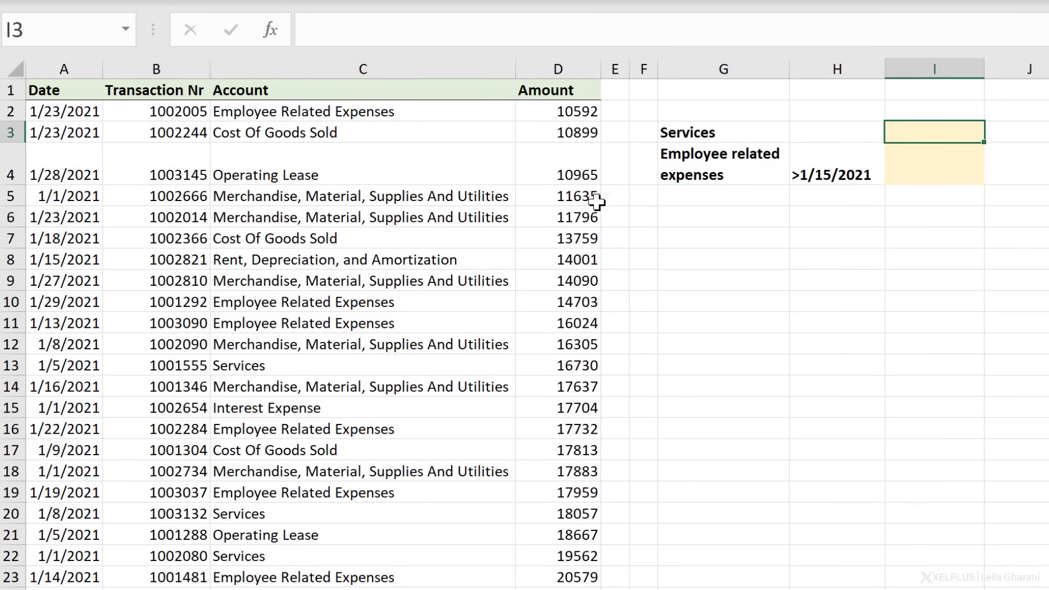
# Start a SUMIFS formula in I3, beside Services, with the amounts $D$2:$D$25 as the absolute sum range.
pyautogui.click(707, 130)
pyautogui.click(930, 136)
pyautogui.write('=su')
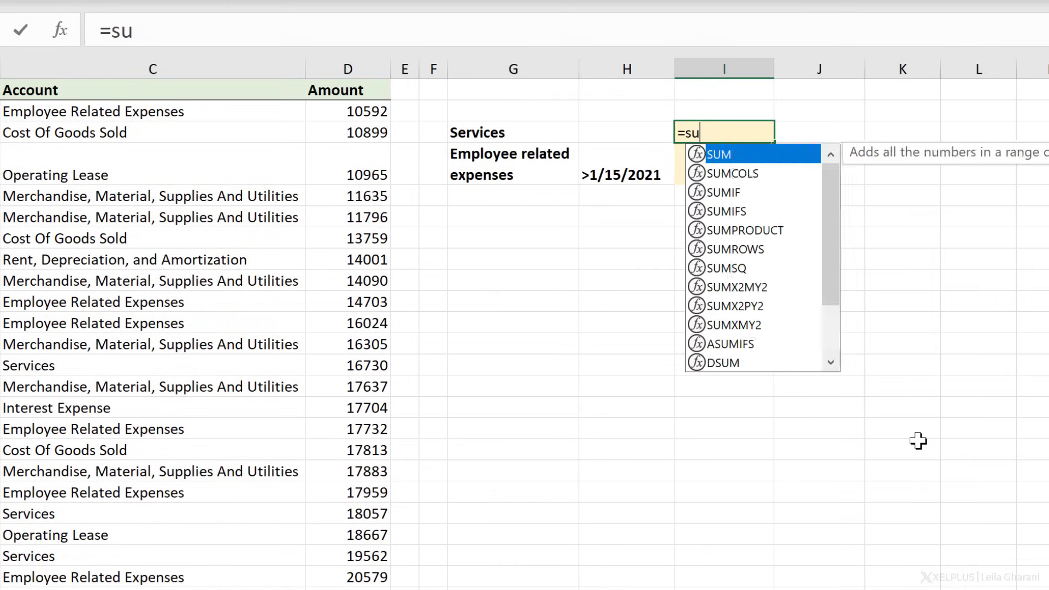
pyautogui.write('mifs(')
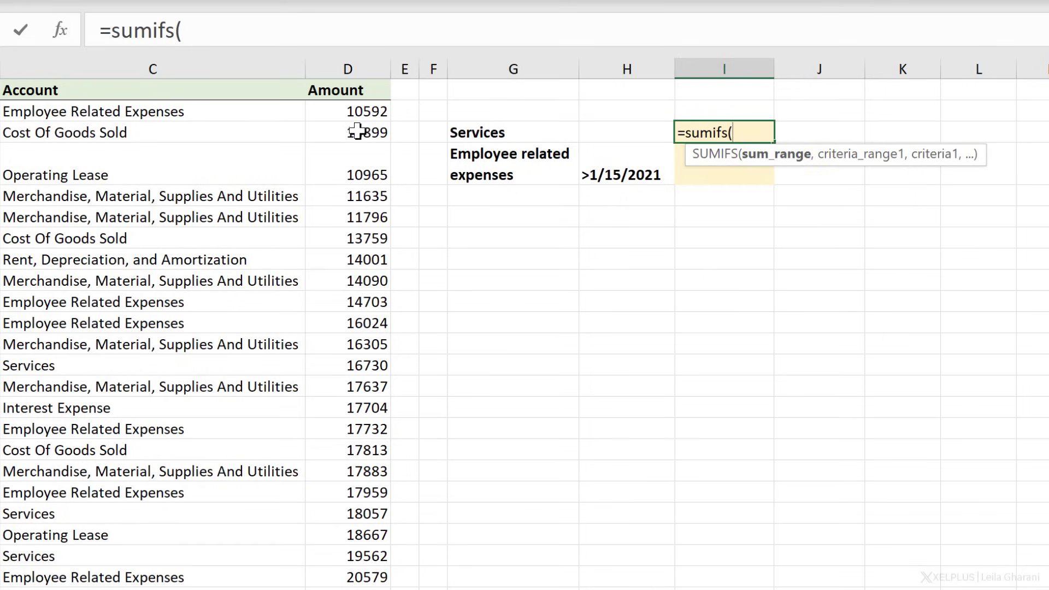
pyautogui.click(359, 112)
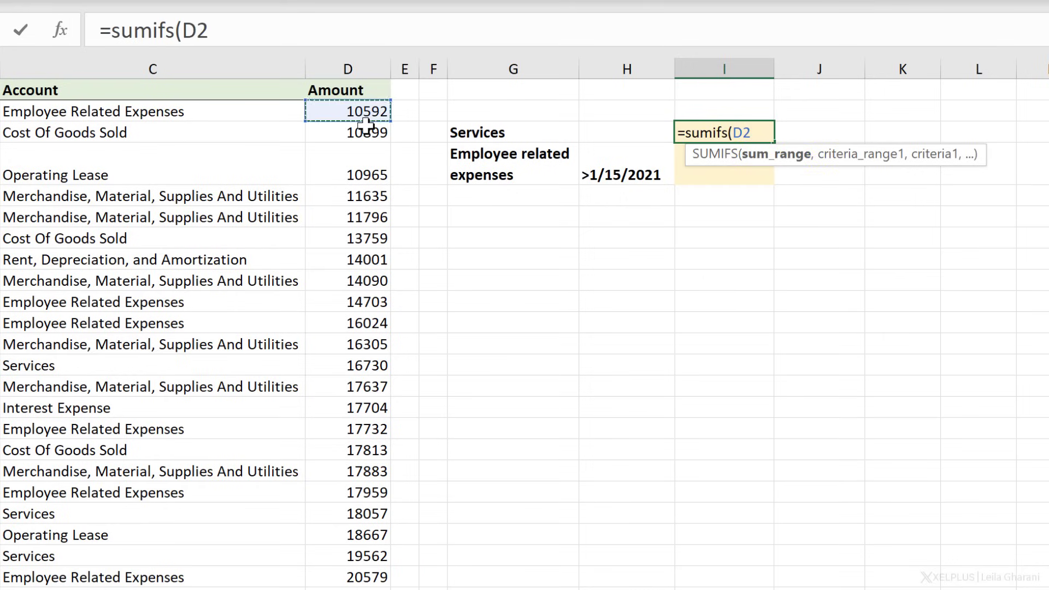
pyautogui.hotkey('ctrl', 'shift', 'Down')
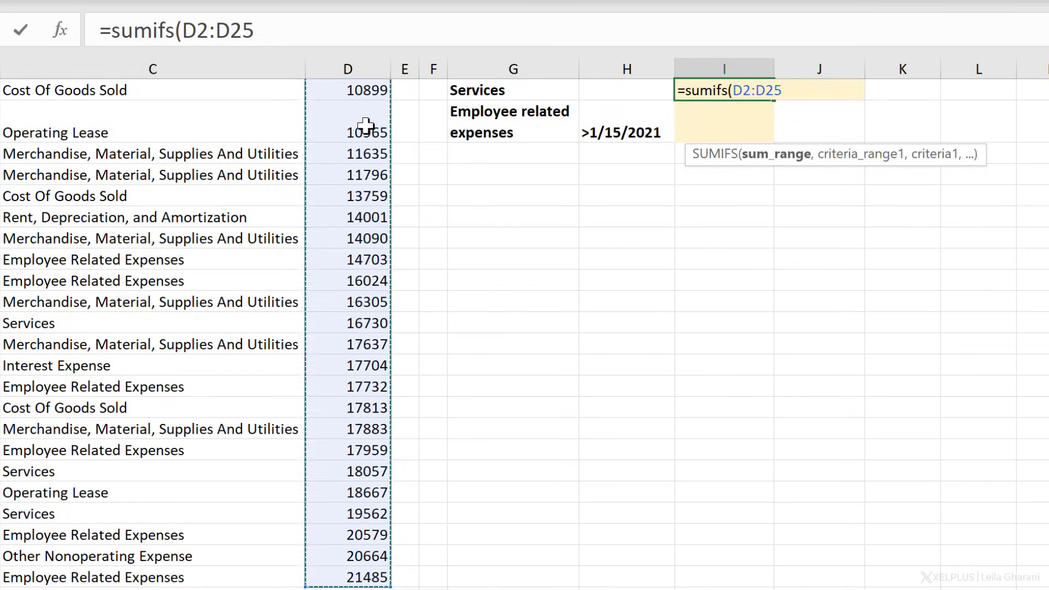
pyautogui.press('F4')
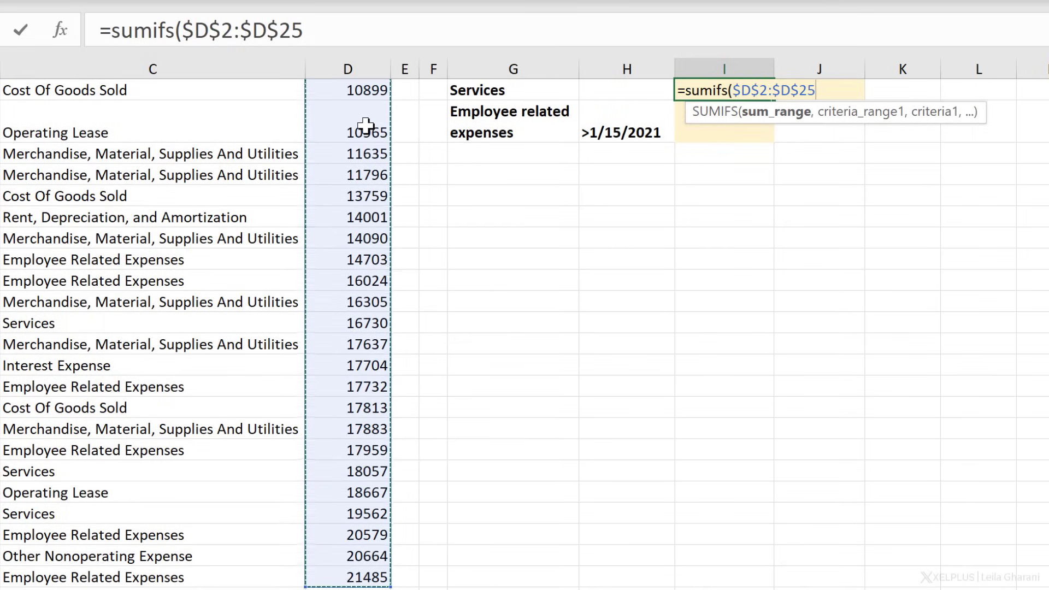
pyautogui.write(',')
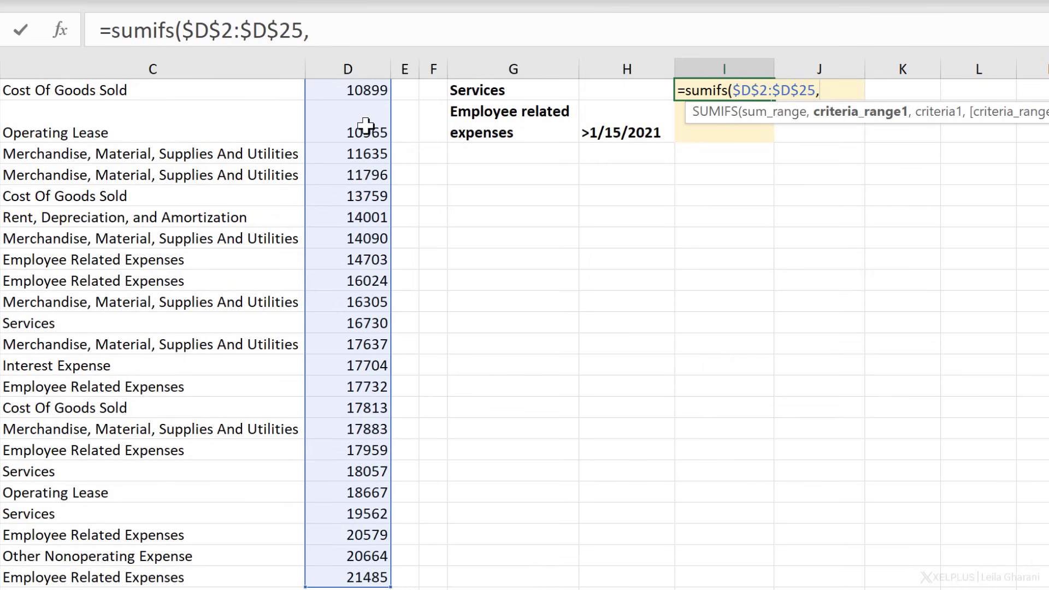
# Complete the SUMIFS in I3 with the accounts $C$2:$C$25 as the criteria range and G3 as the criterion.
pyautogui.scroll(1, 809, 164)
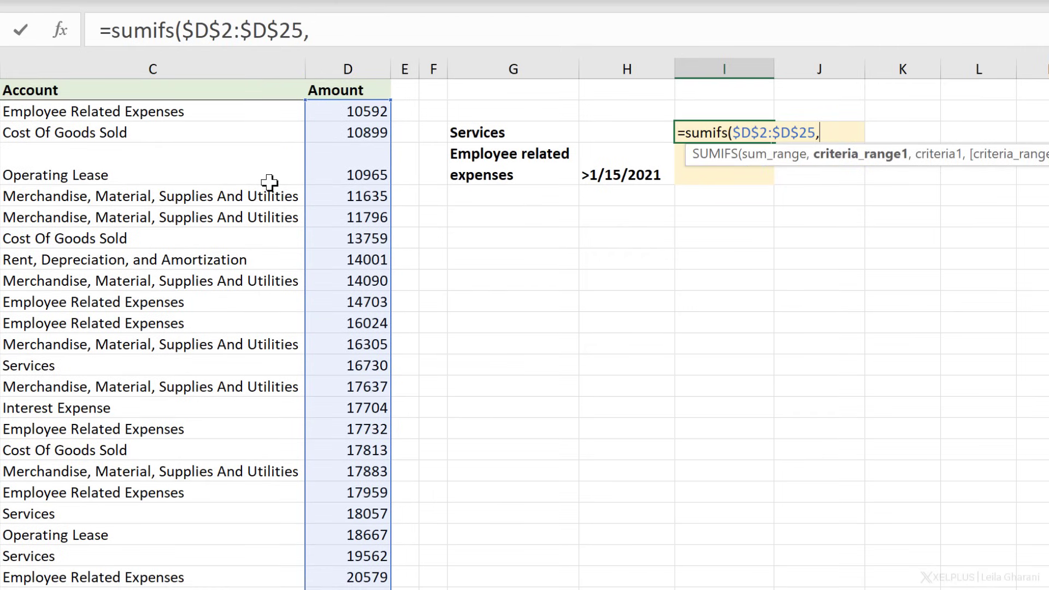
pyautogui.click(230, 112)
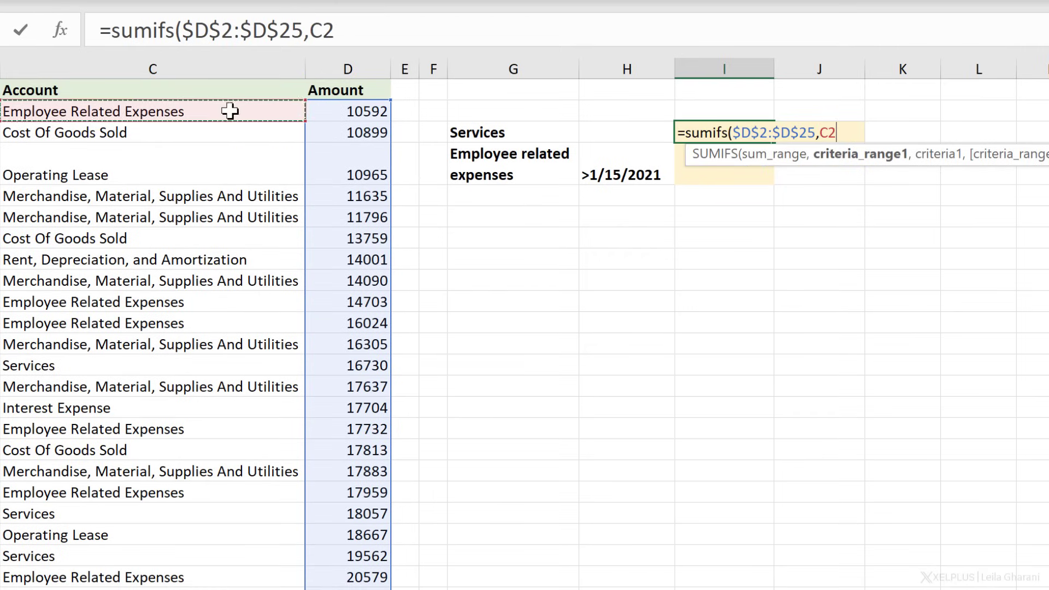
pyautogui.hotkey('ctrl', 'shift', 'Down')
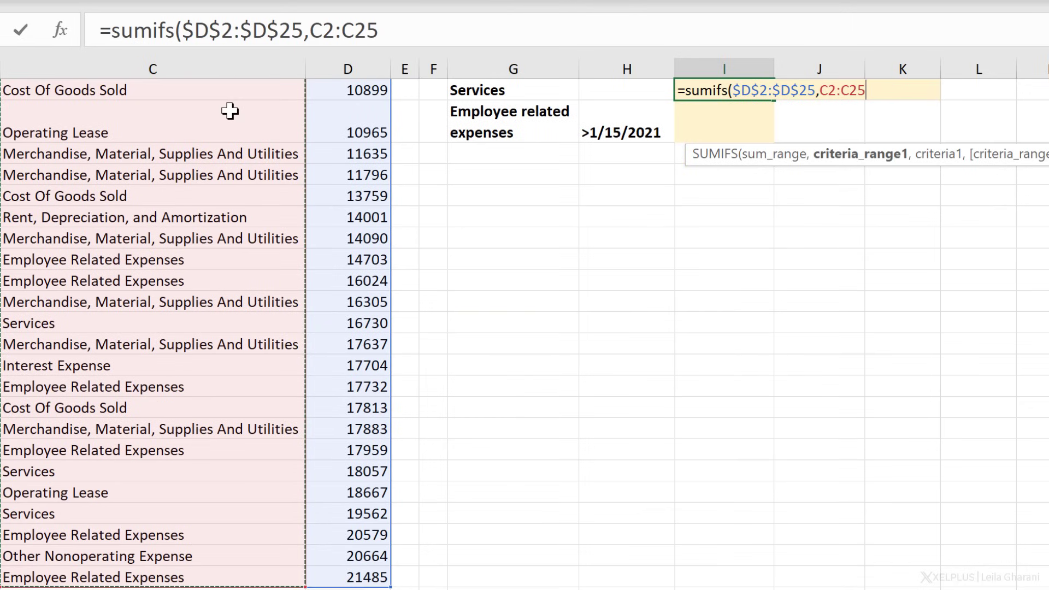
pyautogui.press('F4')
pyautogui.write(',')
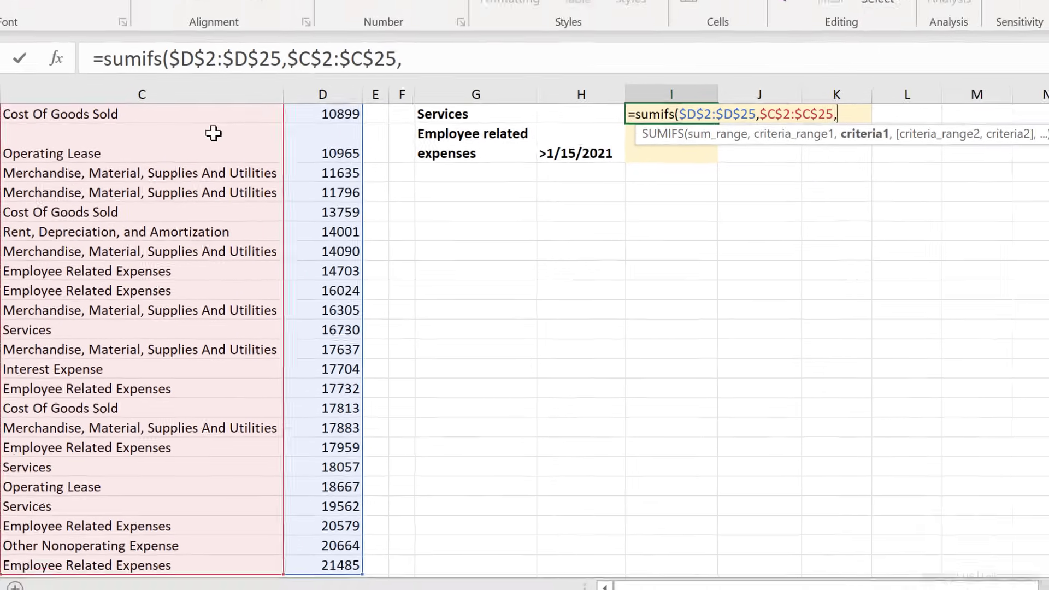
pyautogui.scroll(1, 403, 229)
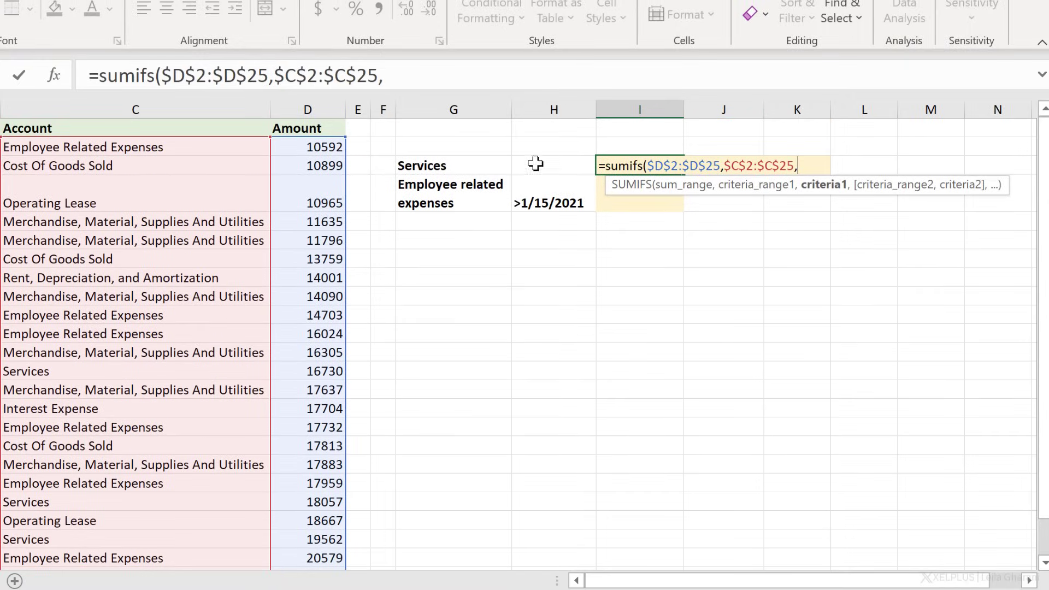
pyautogui.click(478, 164)
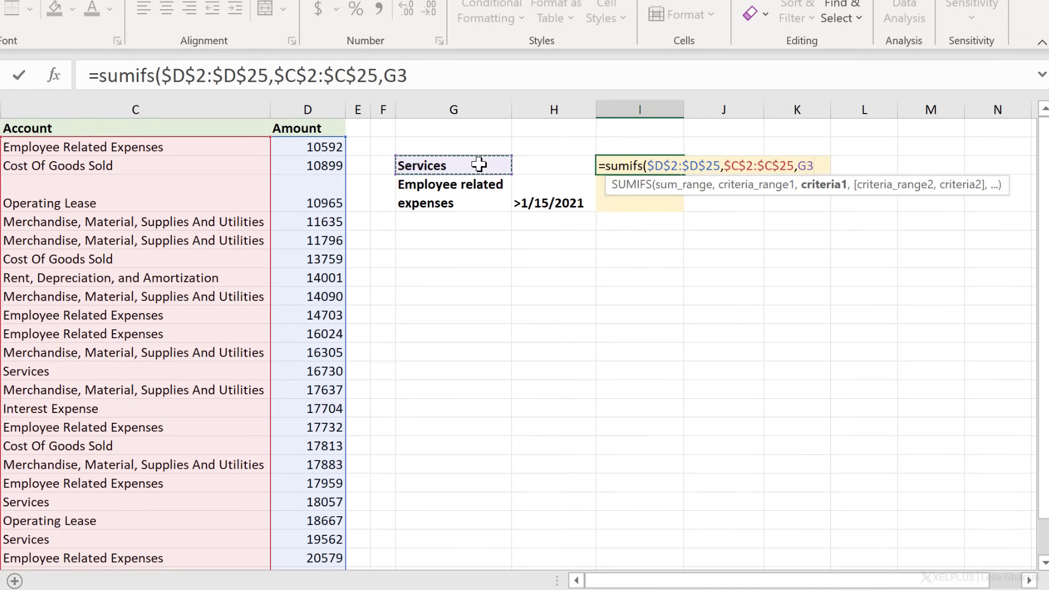
pyautogui.write(')')
pyautogui.hotkey('ctrl', 'Return')
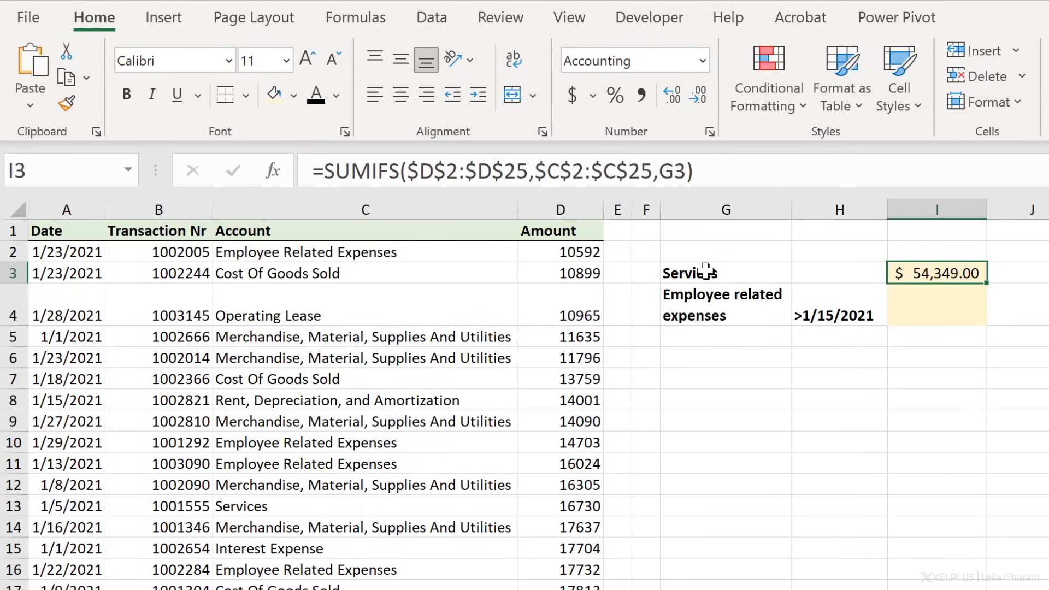
# Fill the SUMIFS formula from I3 down to I4 and review the ranges it references.
pyautogui.moveTo(987, 285); pyautogui.dragTo(983, 321)
pyautogui.click(955, 316)
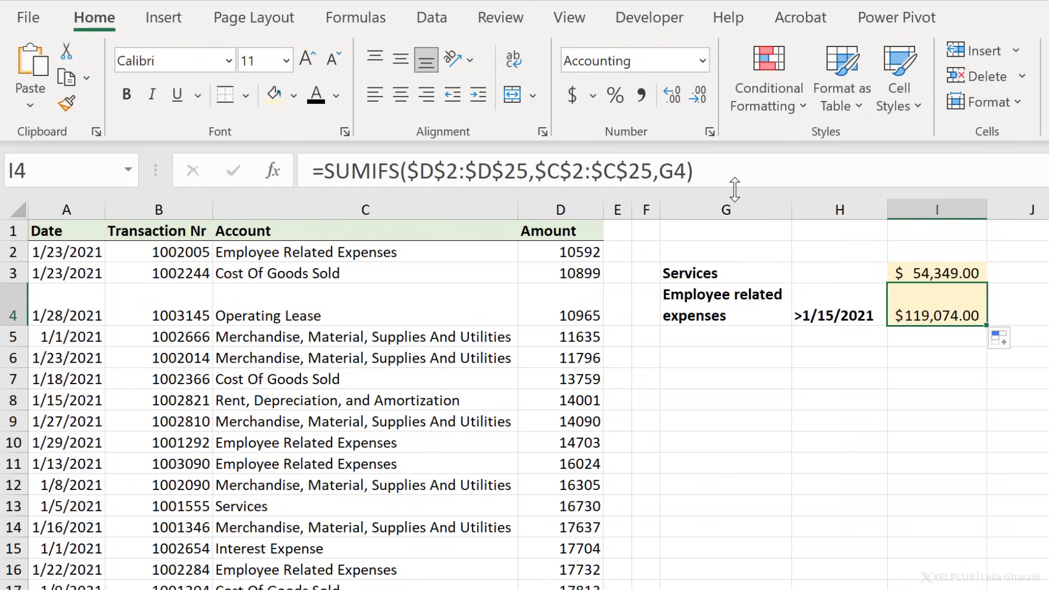
pyautogui.click(721, 168)
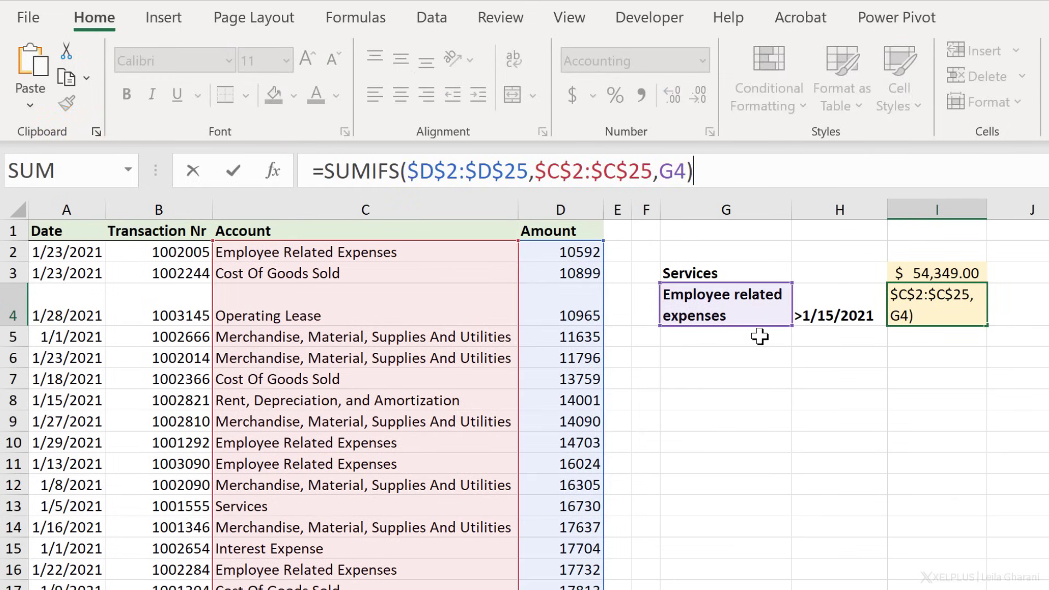
pyautogui.press('Return')
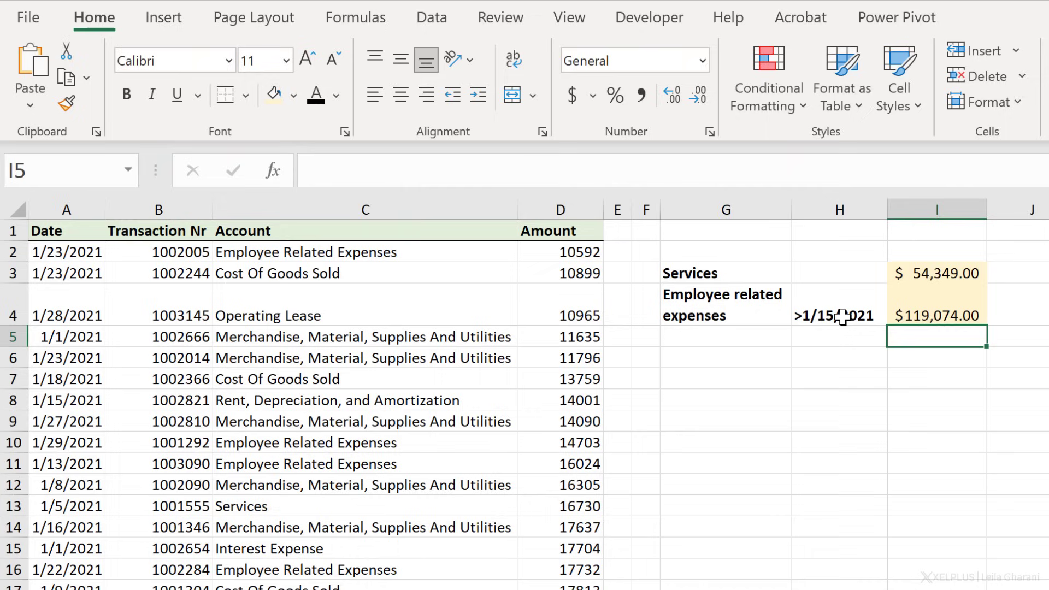
# Extend the SUMIFS in I4 with the dates $A$2:$A$25 as second criteria range and H4 as its criterion.
pyautogui.click(899, 316)
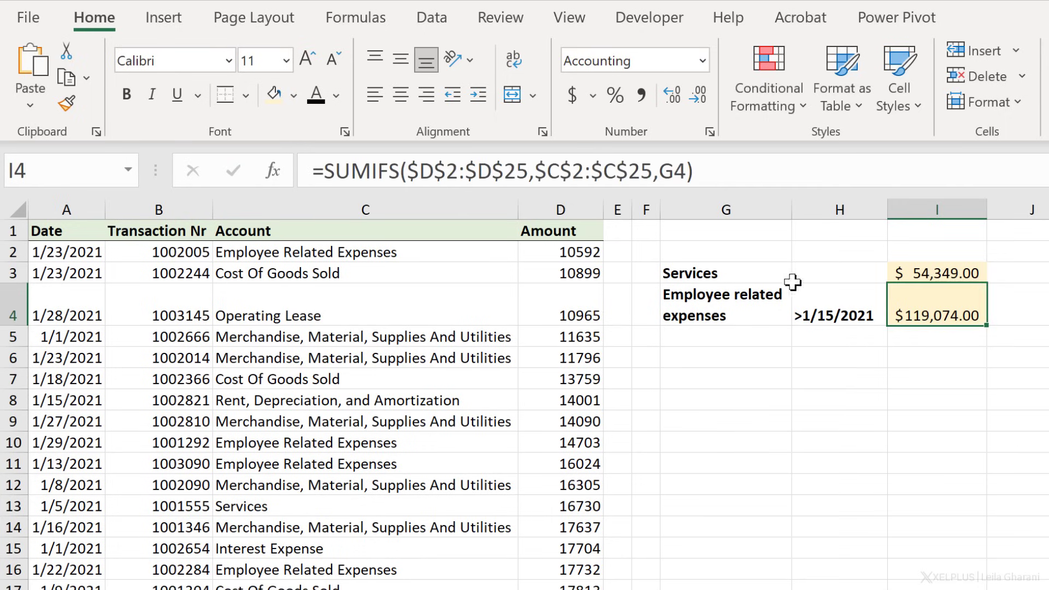
pyautogui.click(683, 172)
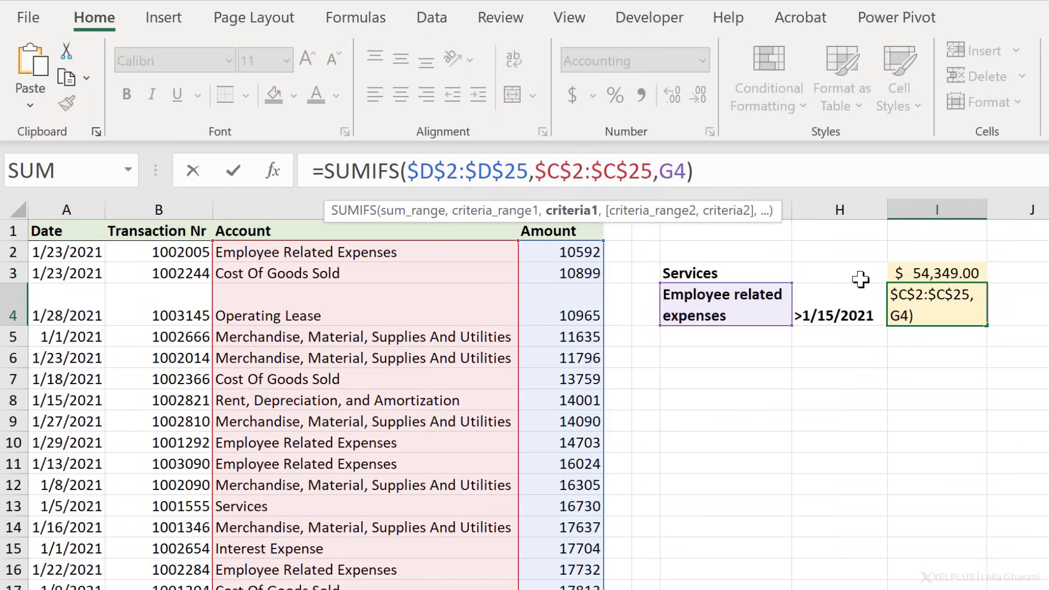
pyautogui.write(',')
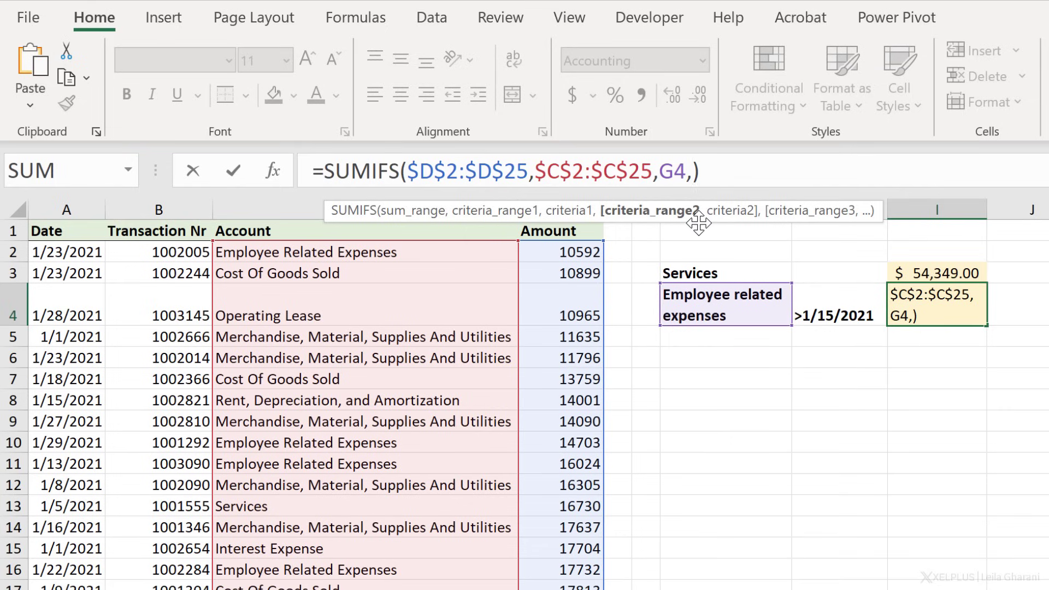
pyautogui.click(71, 253)
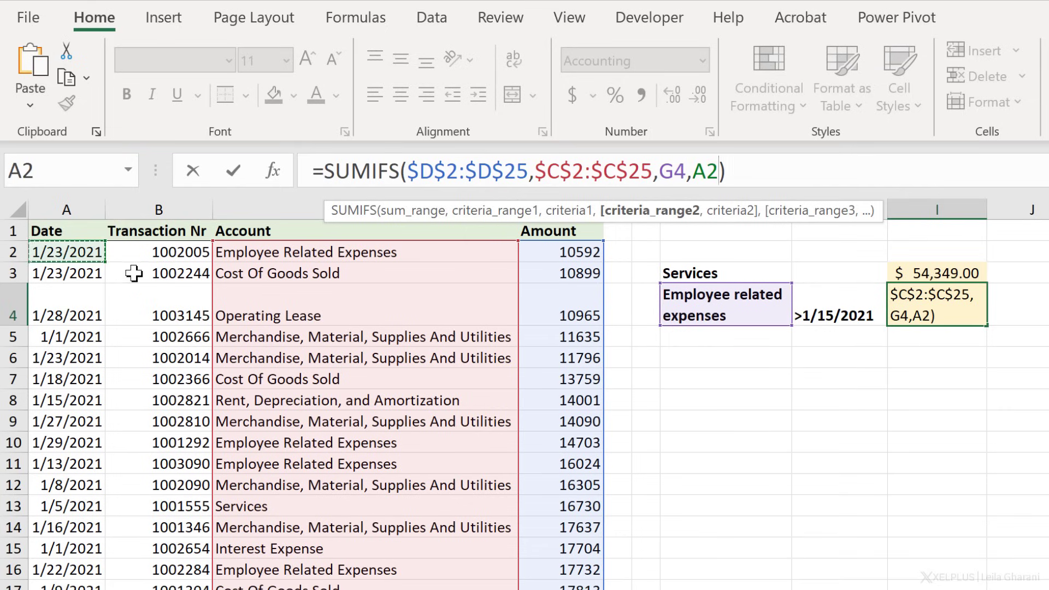
pyautogui.hotkey('ctrl', 'shift', 'Down')
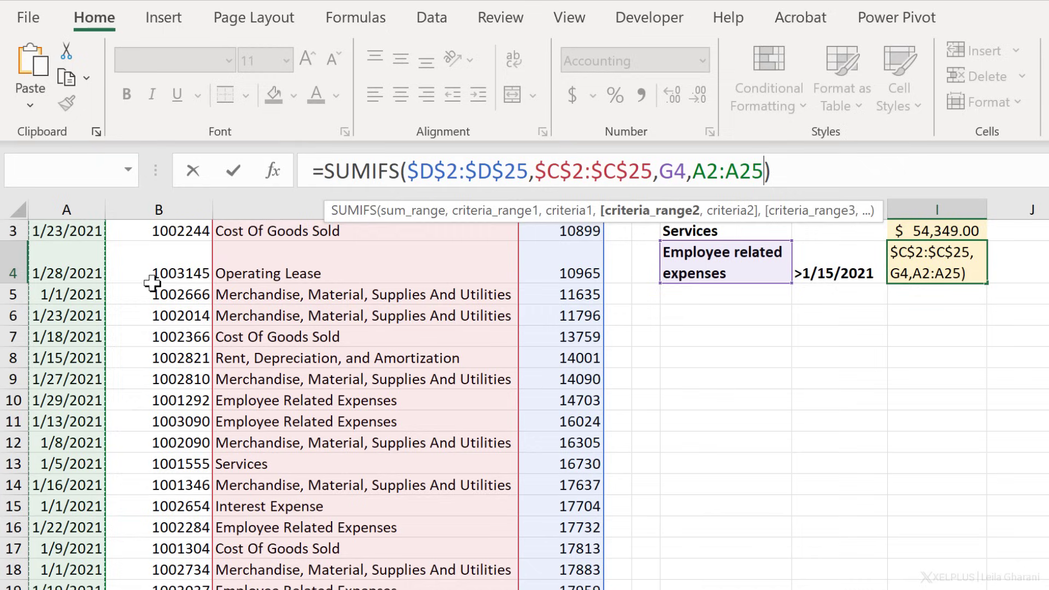
pyautogui.press('F4')
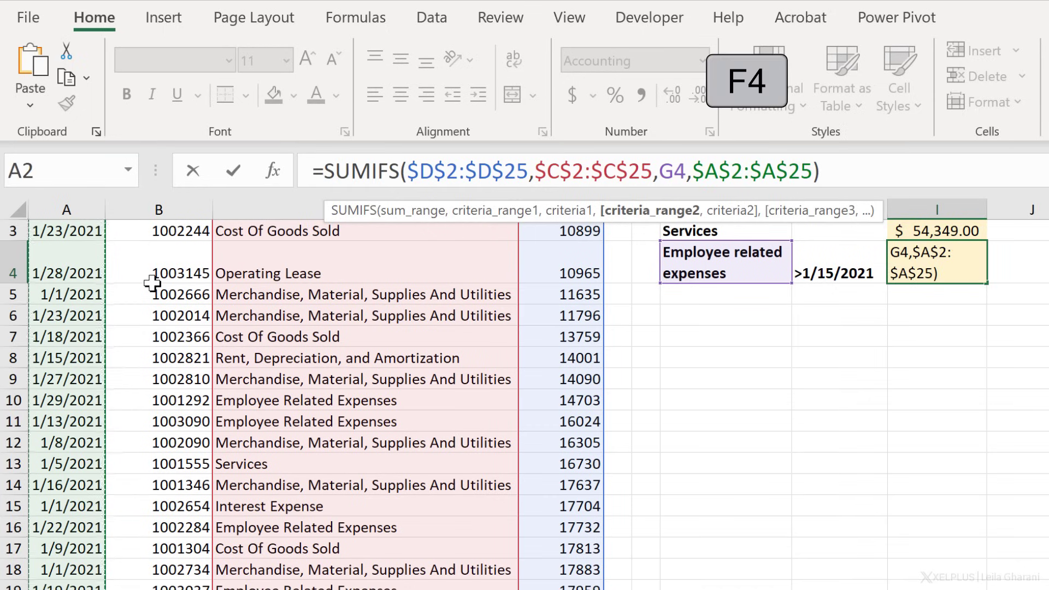
pyautogui.write(',')
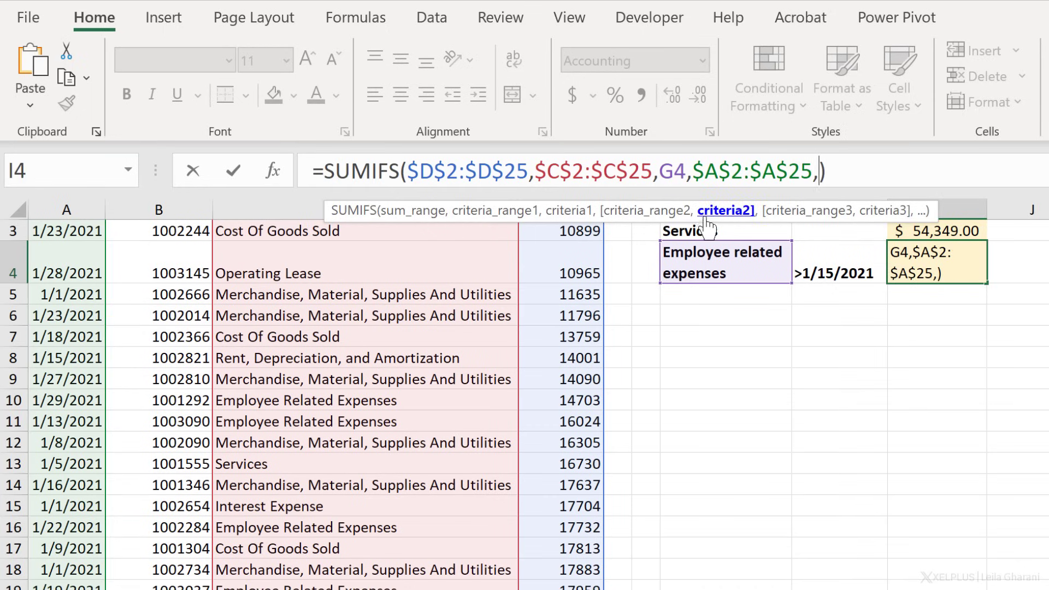
pyautogui.click(820, 268)
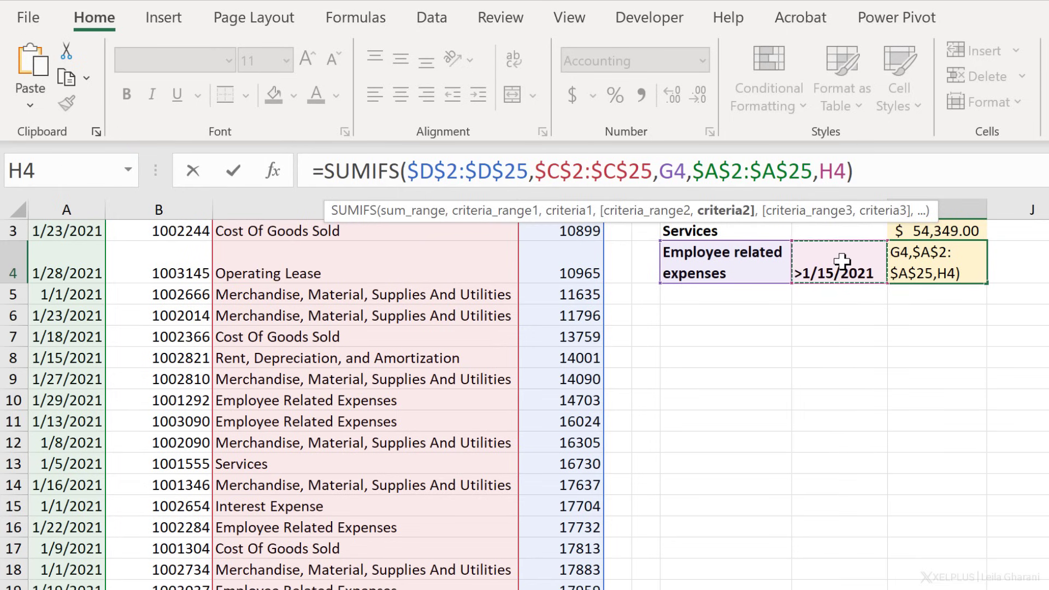
pyautogui.hotkey('ctrl', 'Return')
# Check the result in I4 against the account criterion in G4 and the date criterion in H4.
pyautogui.click(936, 262)
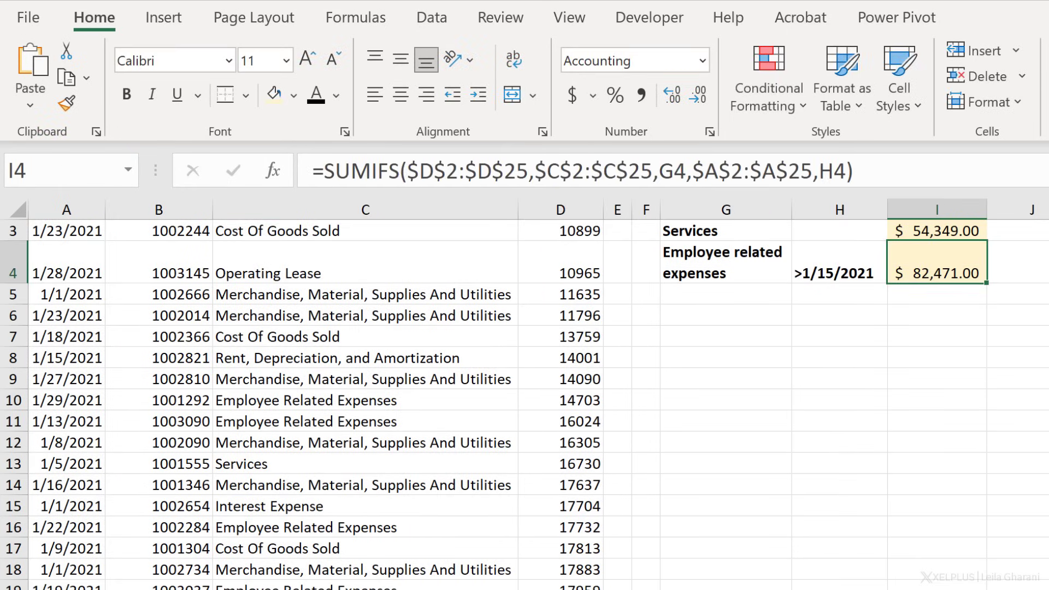
pyautogui.scroll(1, 922, 319)
pyautogui.click(803, 313)
pyautogui.click(764, 313)
pyautogui.click(918, 316)
# Remove the greater-than sign from the date criterion in H4, leaving 1/15/2021.
pyautogui.click(809, 320)
pyautogui.click(324, 171)
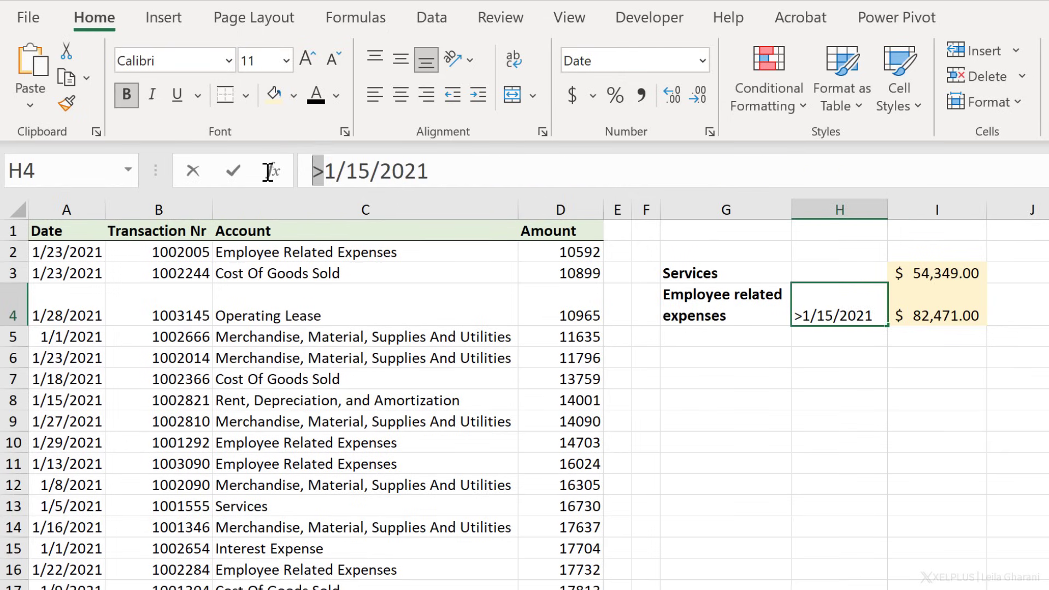
pyautogui.press('BackSpace')
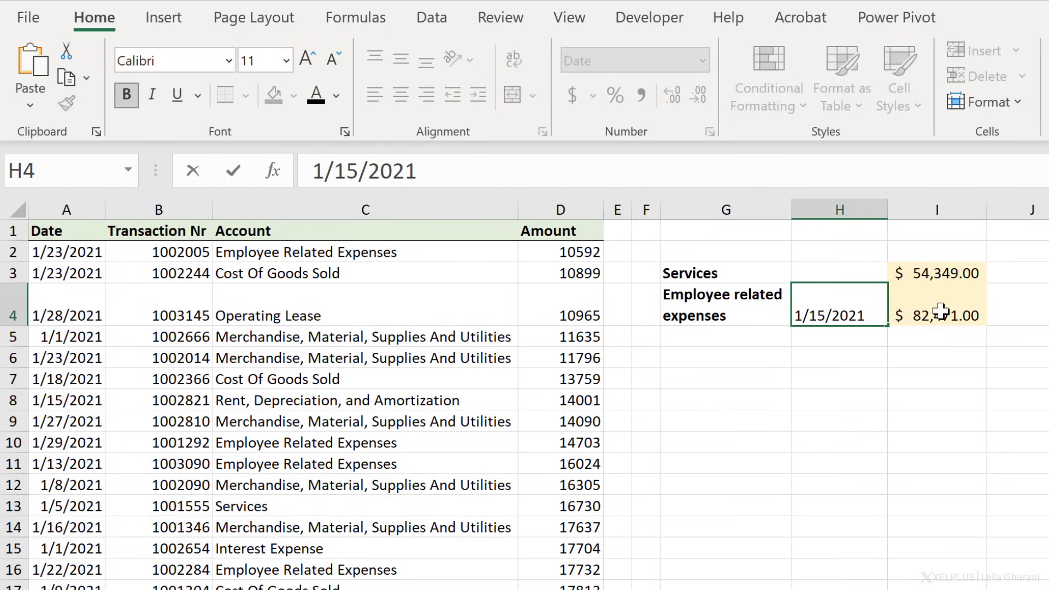
pyautogui.press('Return')
# Change the second criterion of the SUMIFS in I4 to ">"&H4 and review the finished formula.
pyautogui.click(930, 322)
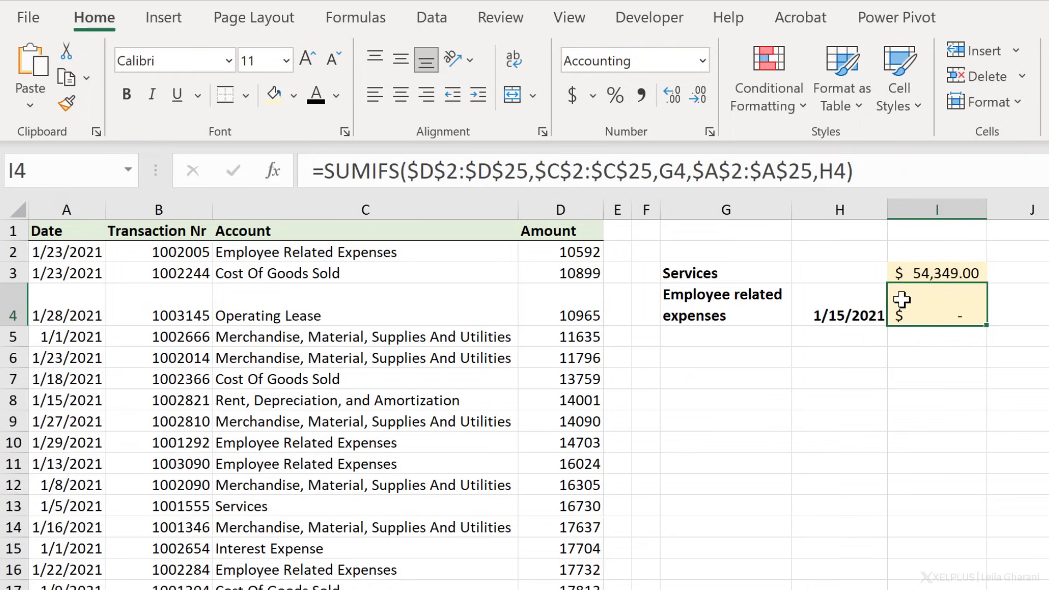
pyautogui.click(818, 172)
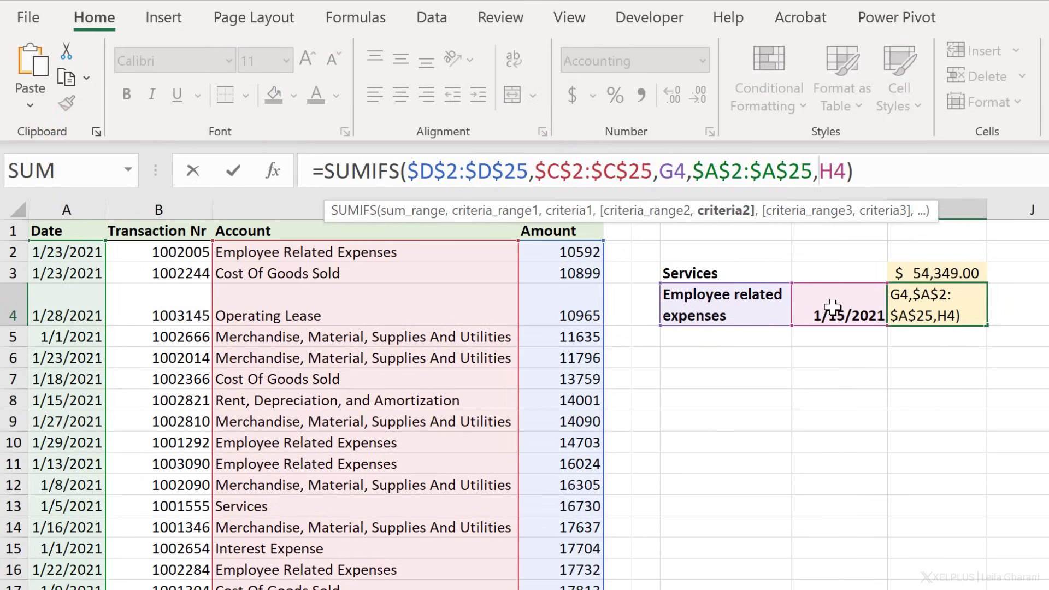
pyautogui.write('">"')
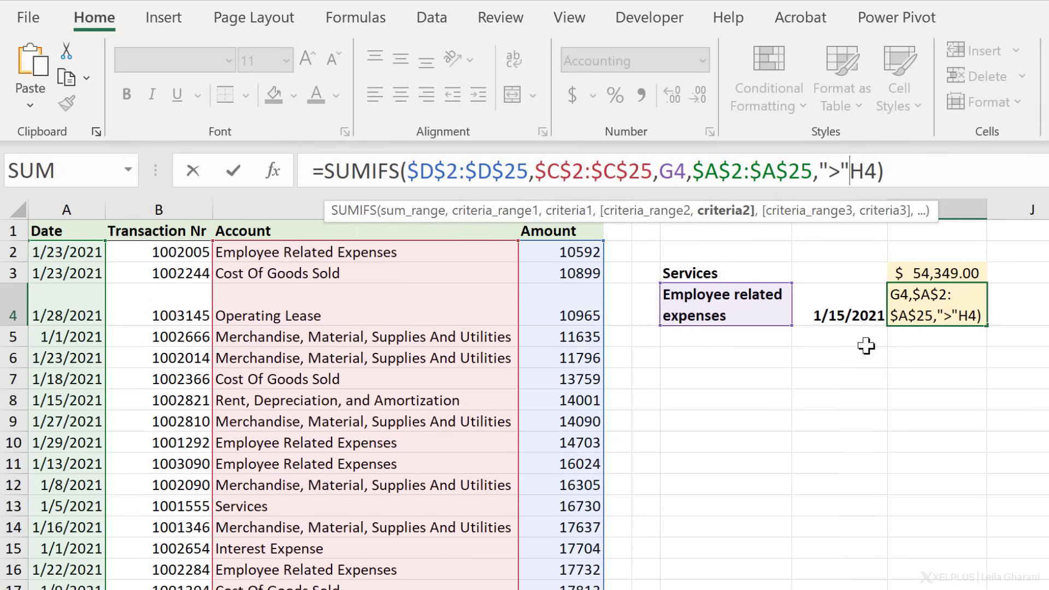
pyautogui.write('&')
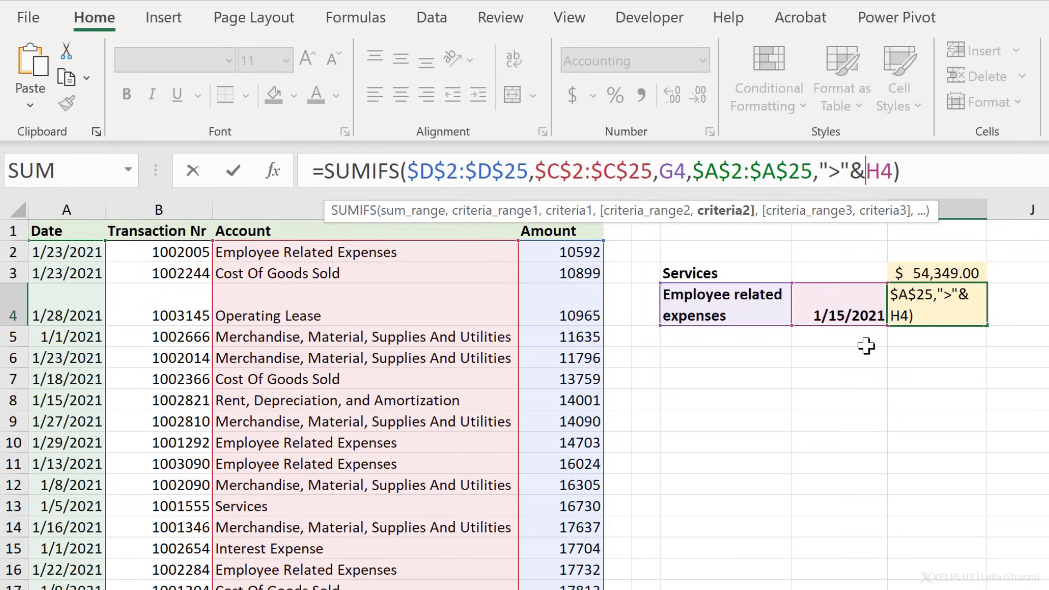
pyautogui.press('Return')
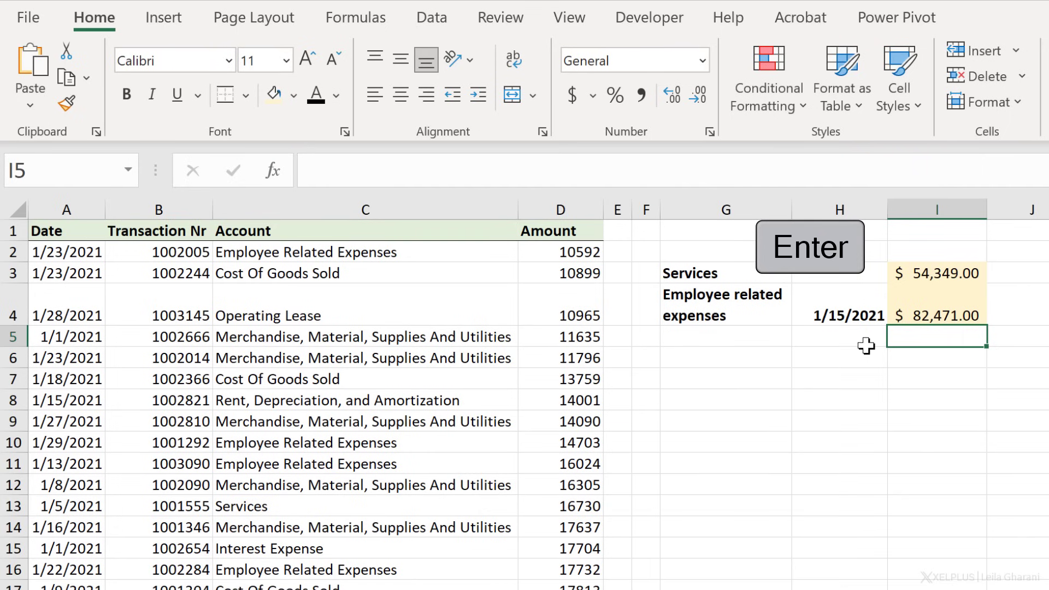
pyautogui.press('Up')
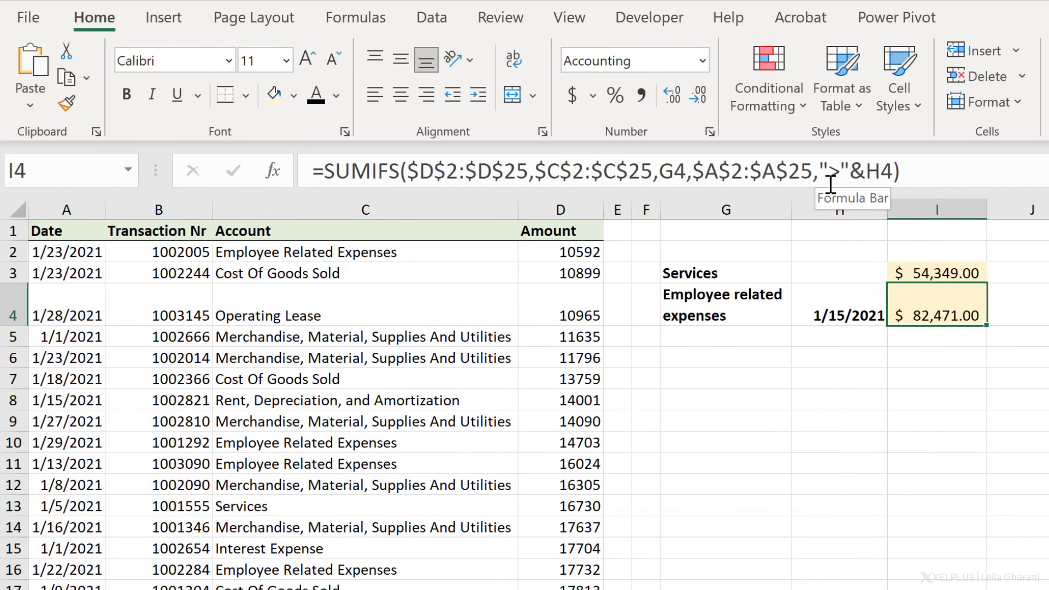
# Examine the average and count formulas next to the SUMIFS results, in cells J3, J4 and K4.
pyautogui.moveTo(1010, 252); pyautogui.dragTo(970, 273)
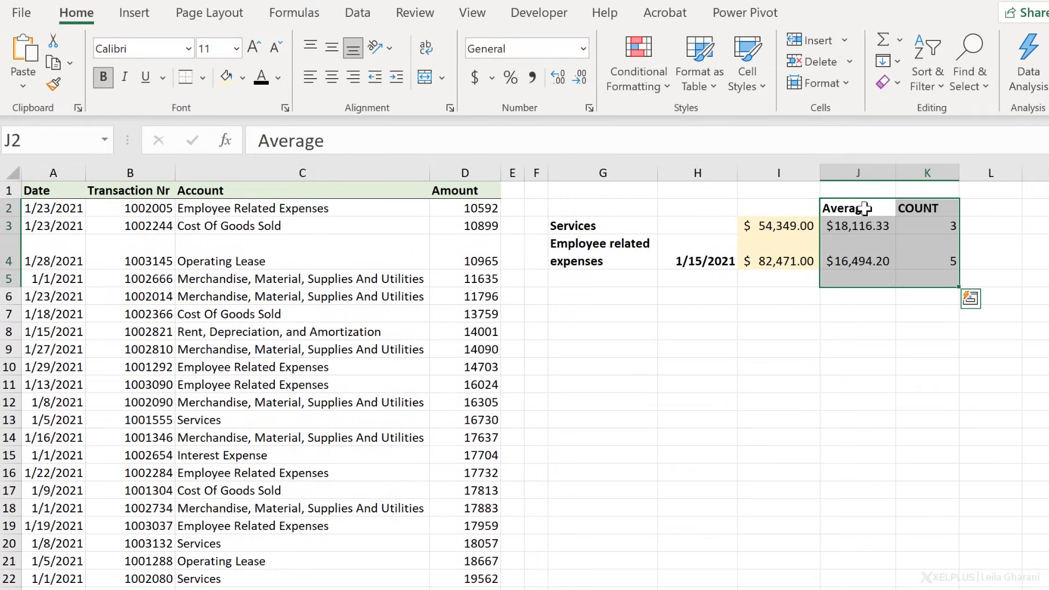
pyautogui.click(869, 228)
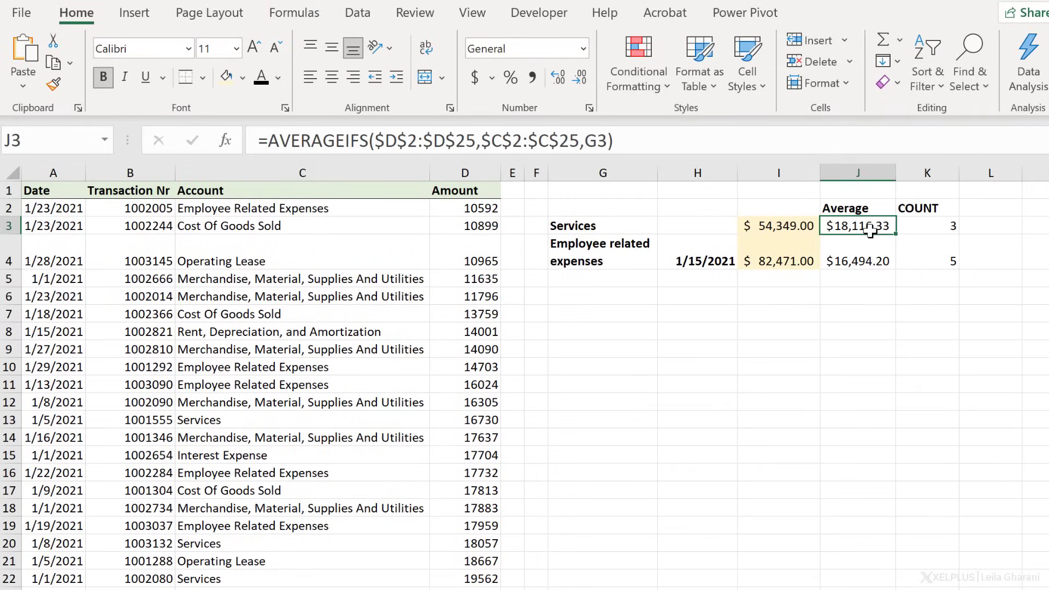
pyautogui.click(872, 254)
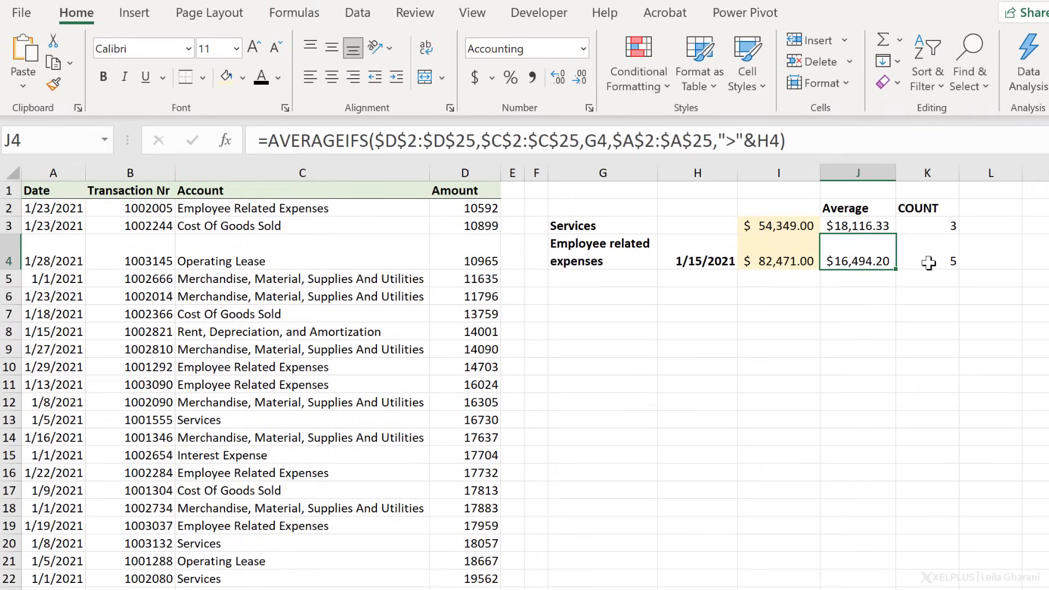
pyautogui.click(928, 263)
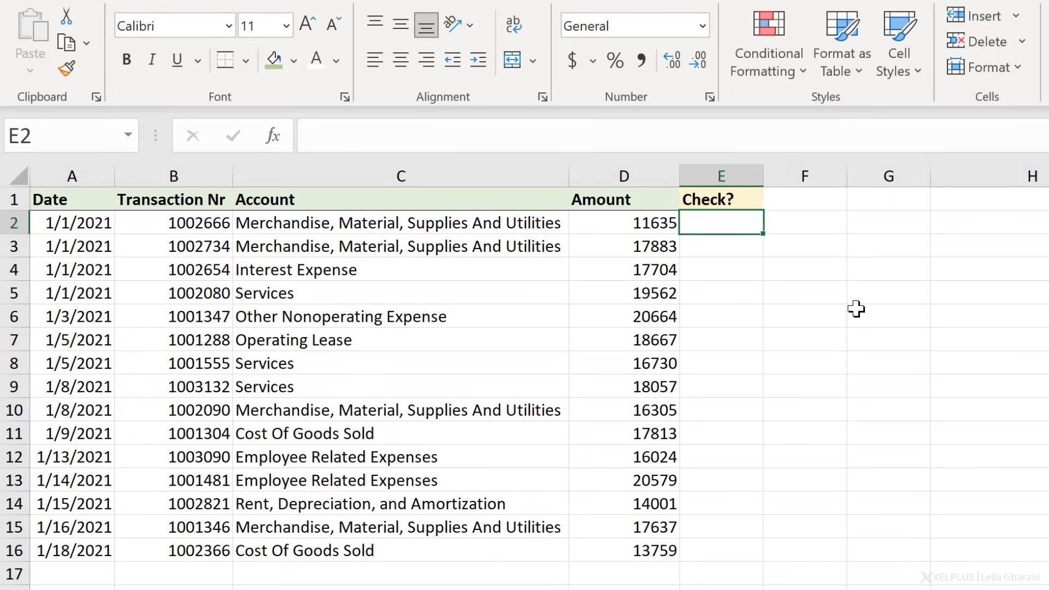
# Compare the transaction amounts in column D, including D2 and D6, with the empty Check? column beside them.
pyautogui.press('Left')
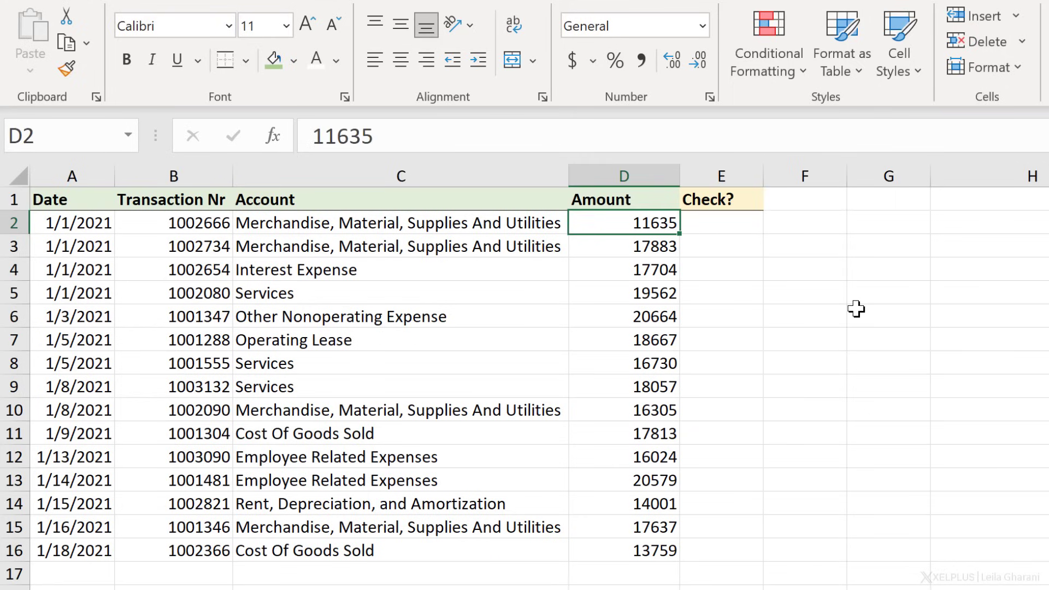
pyautogui.press('Right')
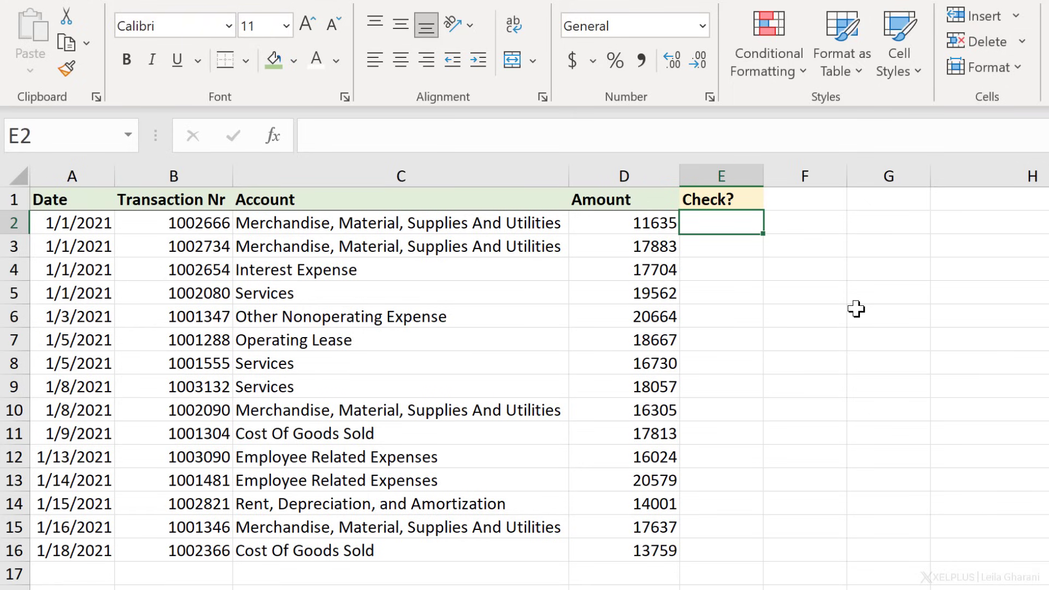
pyautogui.press('Left')
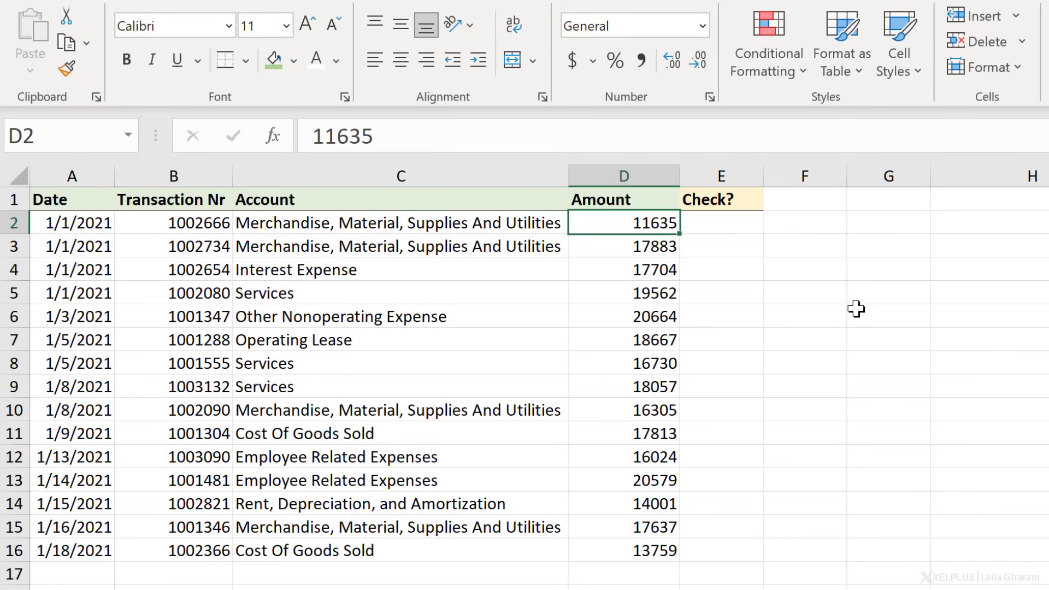
pyautogui.press('Right')
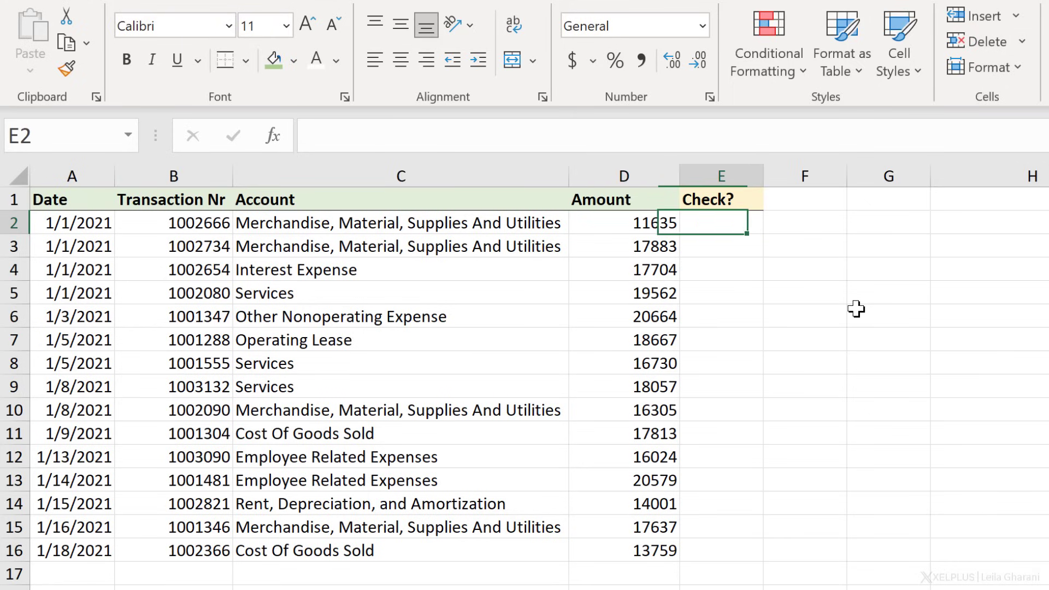
pyautogui.press('Down')
pyautogui.press('Down')
pyautogui.press('Down')
pyautogui.press('Down')
pyautogui.press('Left')
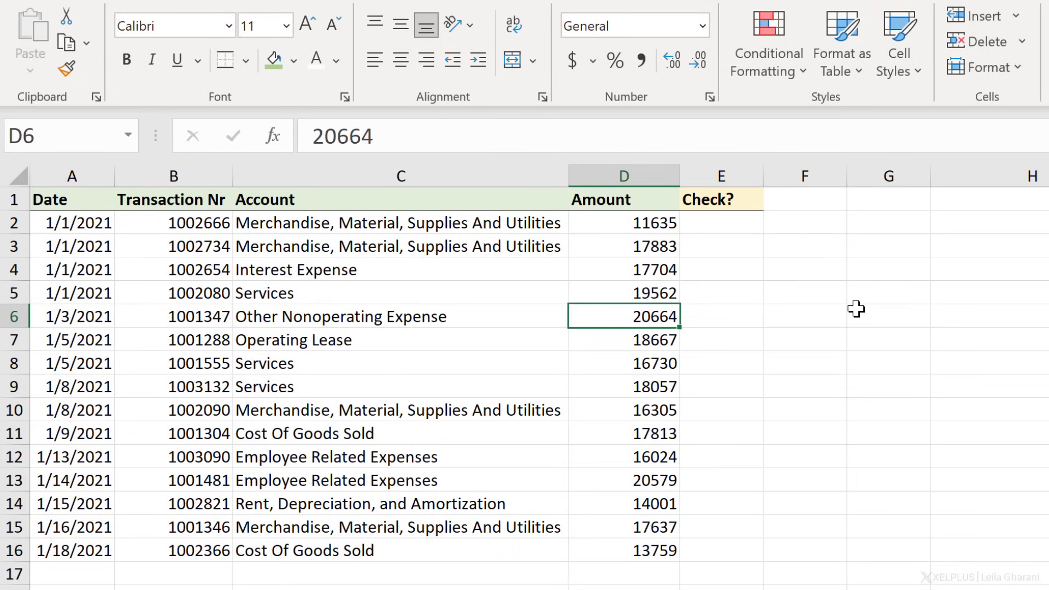
pyautogui.press('Right')
pyautogui.press('Up')
pyautogui.press('Up')
pyautogui.press('Up')
pyautogui.press('Up')
pyautogui.press('Up')
pyautogui.press('Down')
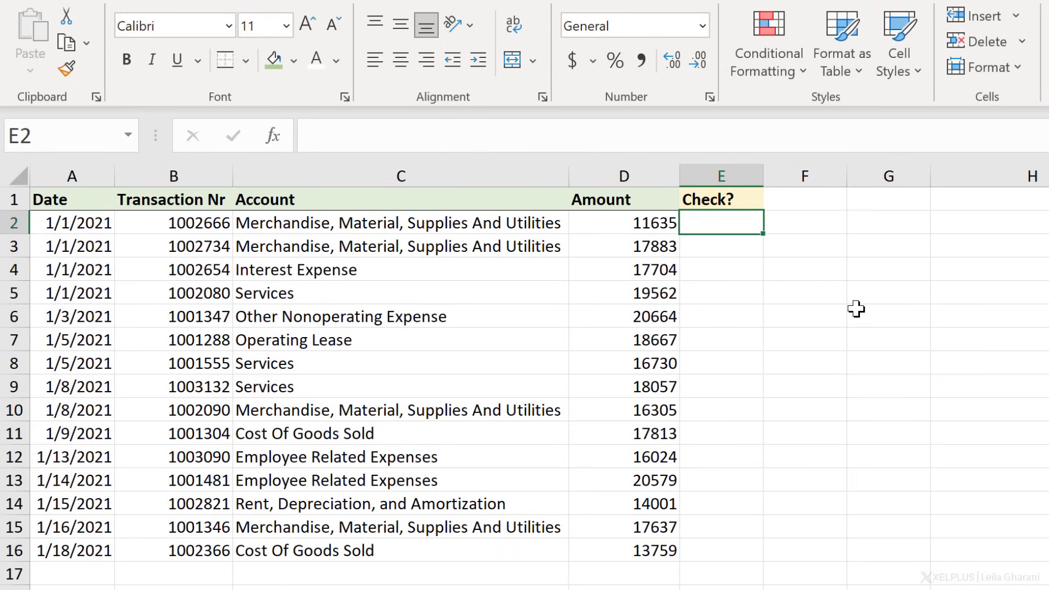
# Enter an IF formula in E2 that returns "check" when D2 is greater than 20000 and an empty text otherwise.
pyautogui.write('=if')
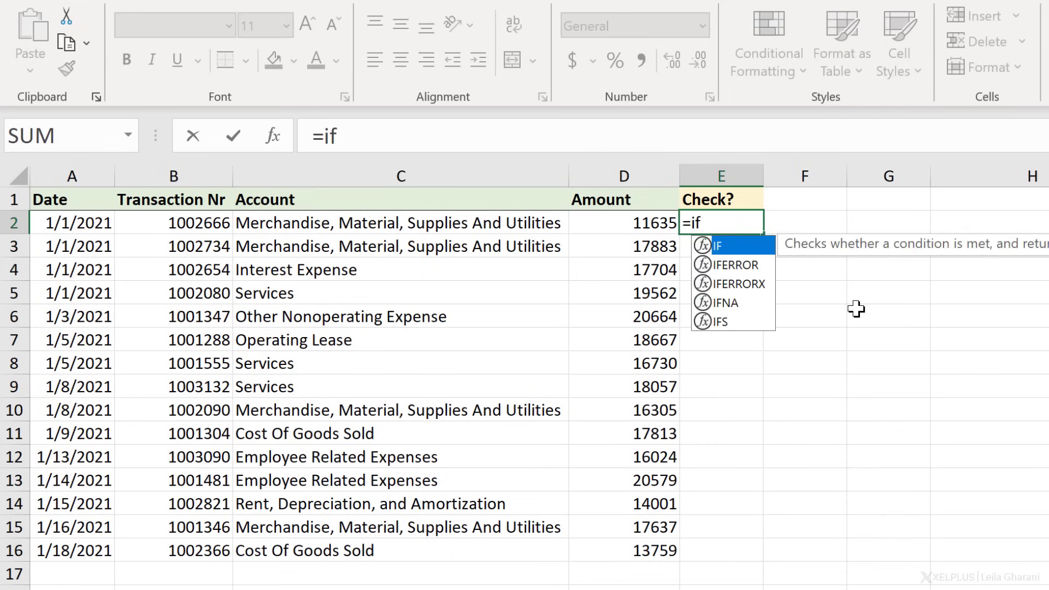
pyautogui.write('(')
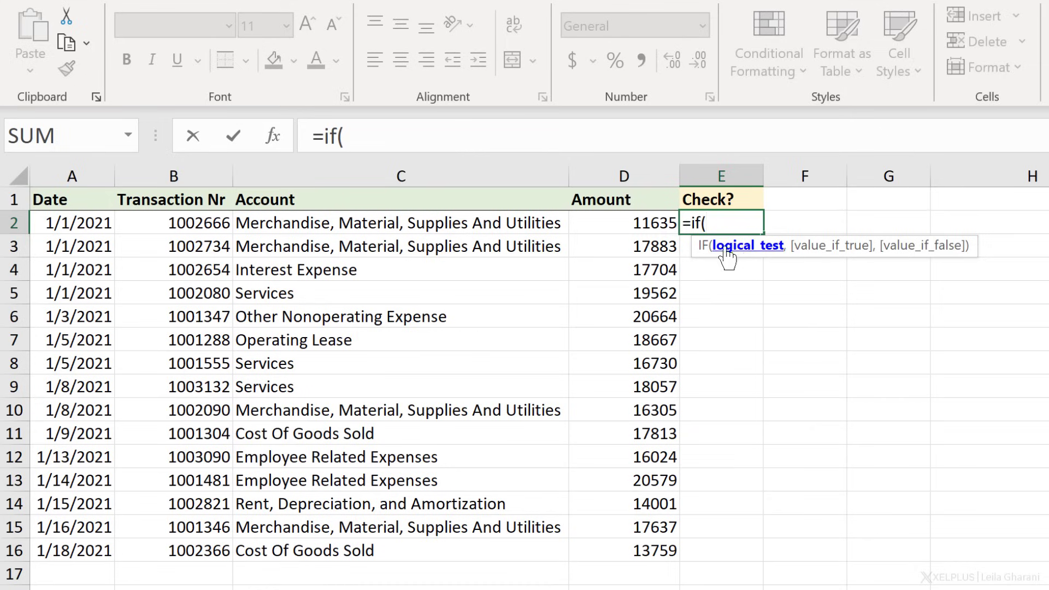
pyautogui.click(653, 229)
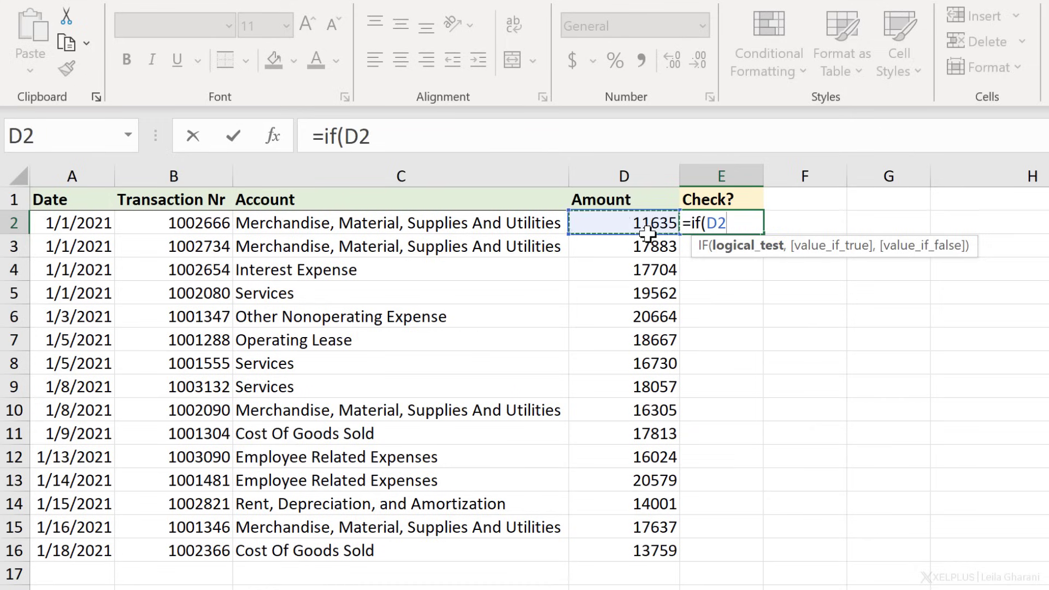
pyautogui.write('>20000')
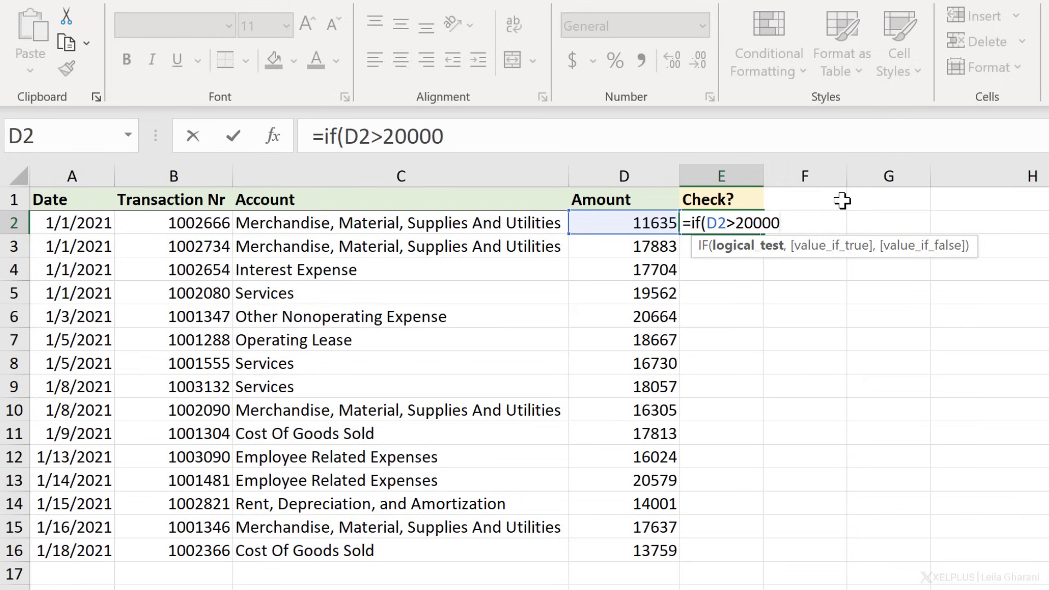
pyautogui.write(',')
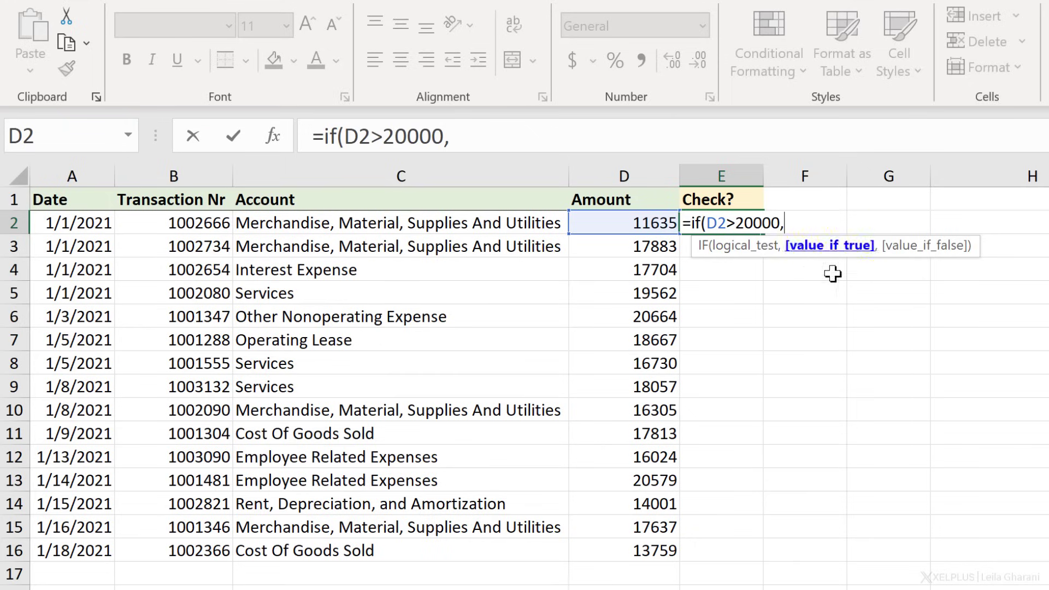
pyautogui.write('"')
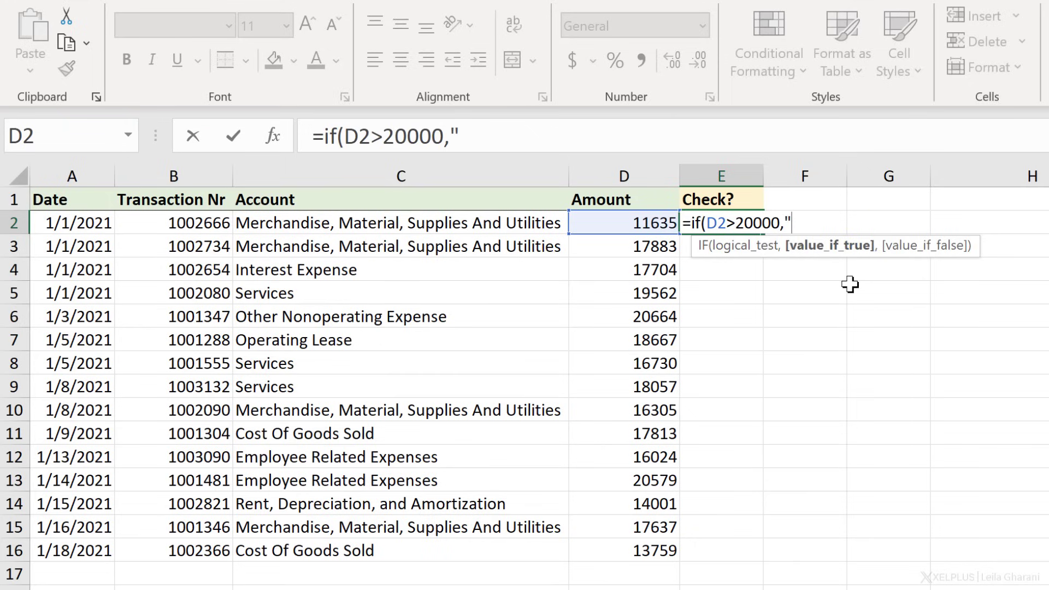
pyautogui.write('check"')
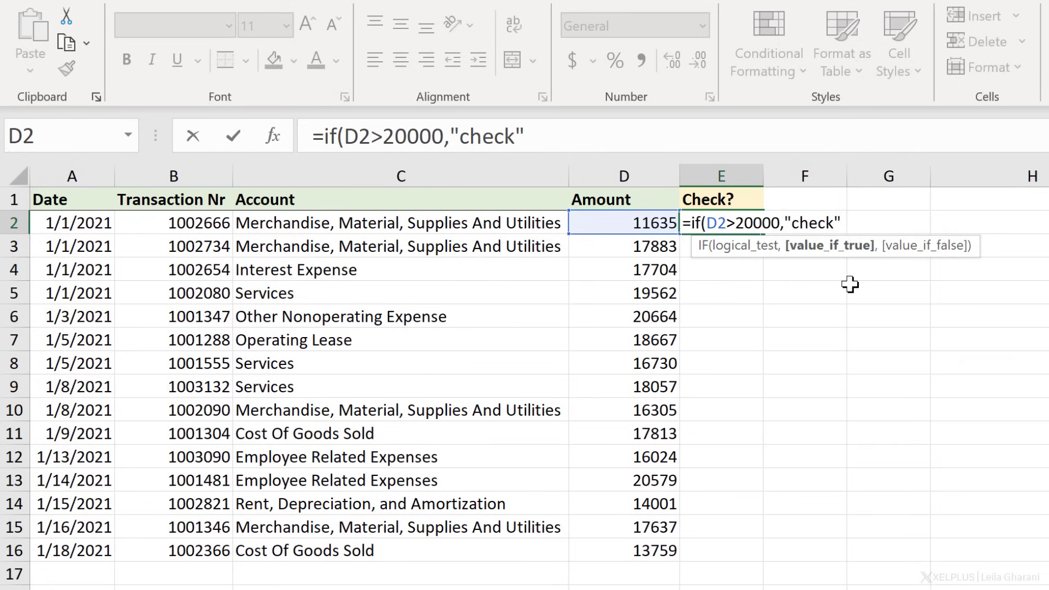
pyautogui.write(',')
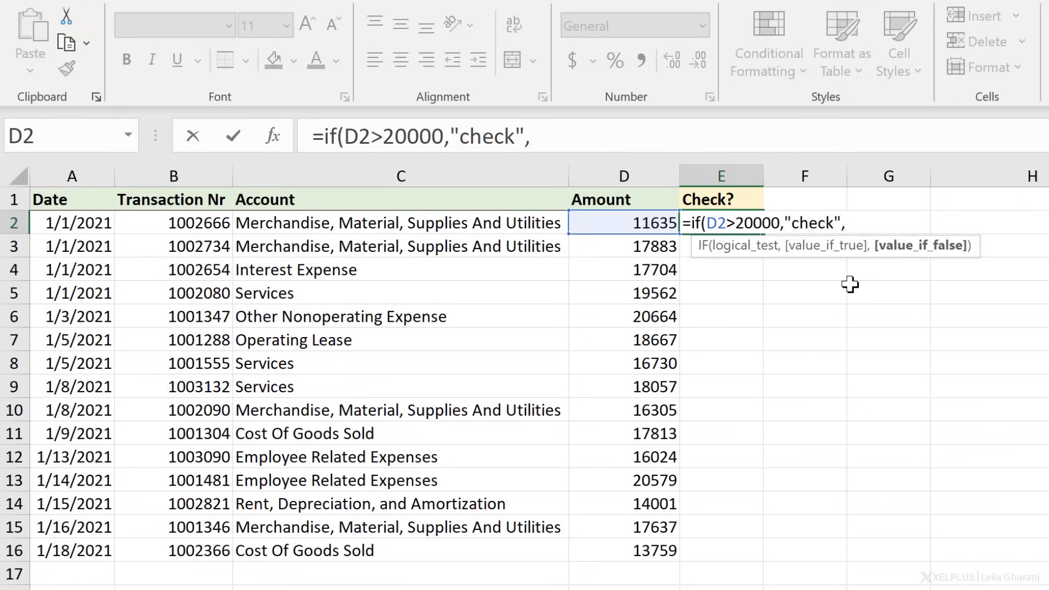
pyautogui.write('"")')
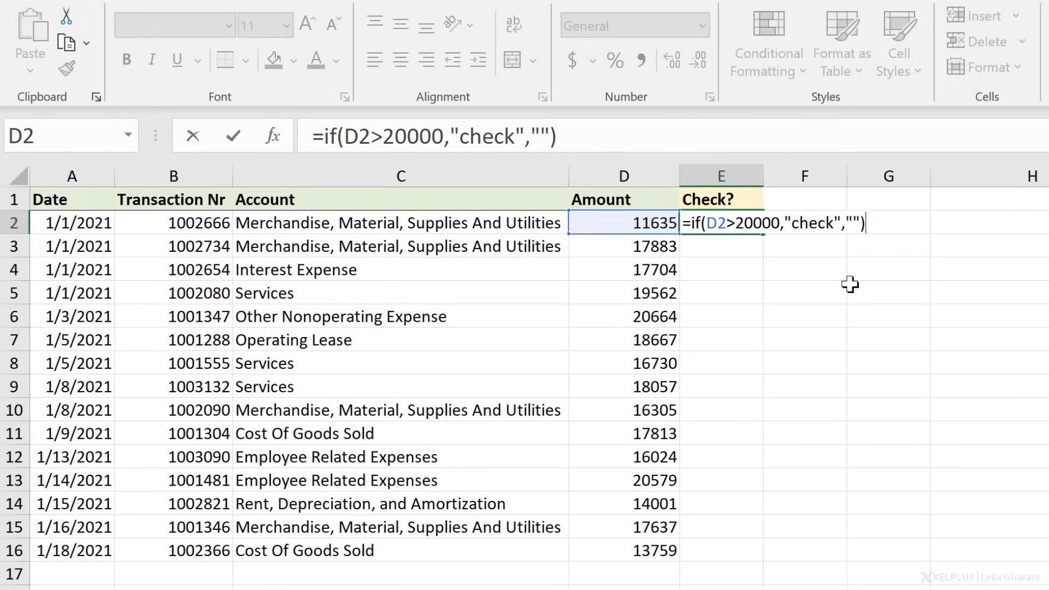
pyautogui.press('Return')
pyautogui.press('Up')
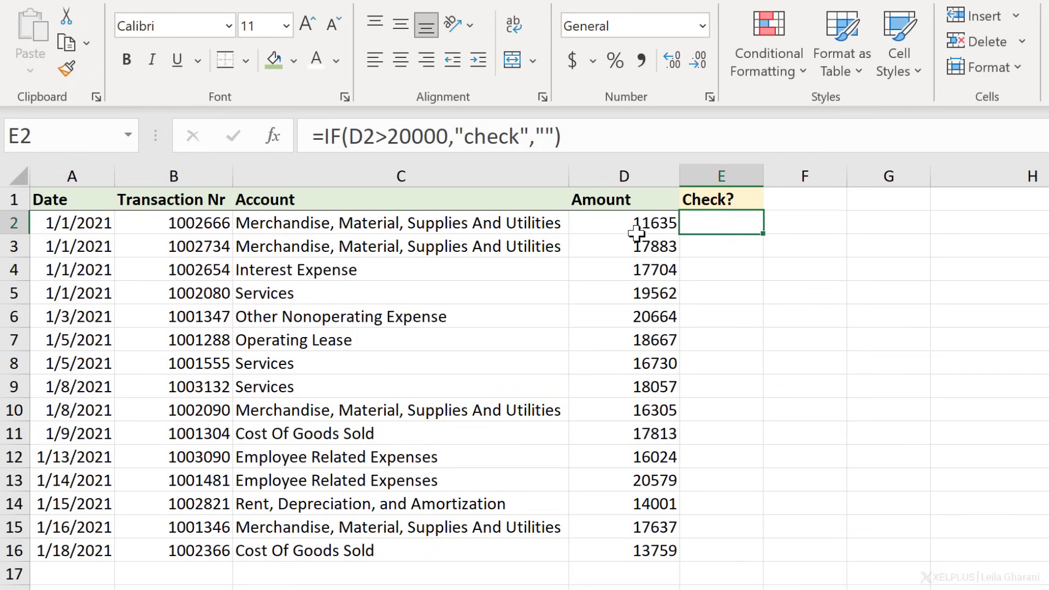
# Fill the IF formula from E2 down to E16 and inspect the results in E6 and E13.
pyautogui.doubleClick(763, 235)
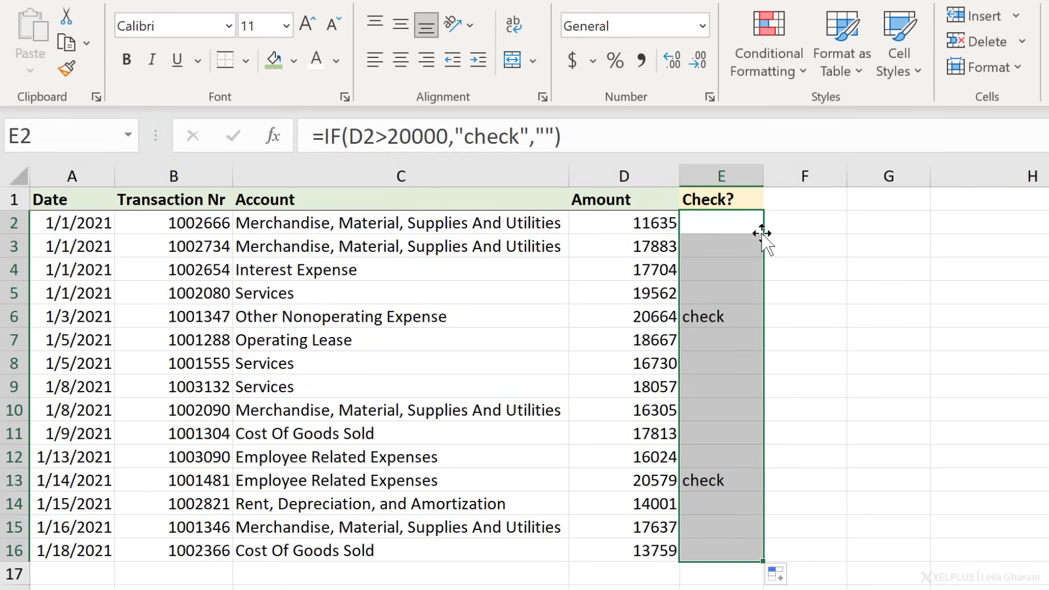
pyautogui.click(740, 316)
pyautogui.click(732, 485)
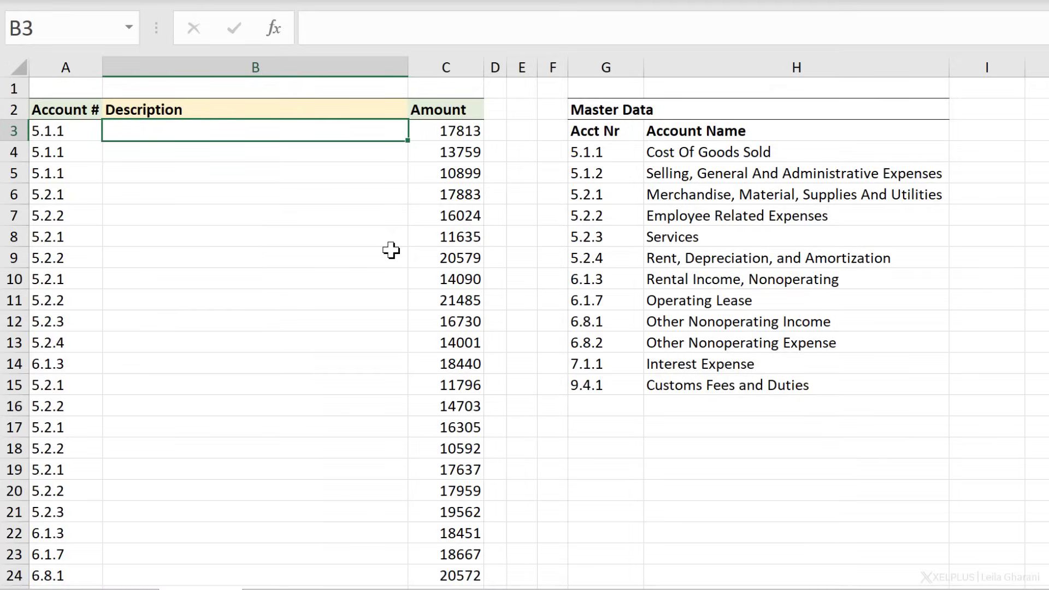
# Compare the account number in A3 with the account names in the Master Data table.
pyautogui.click(84, 133)
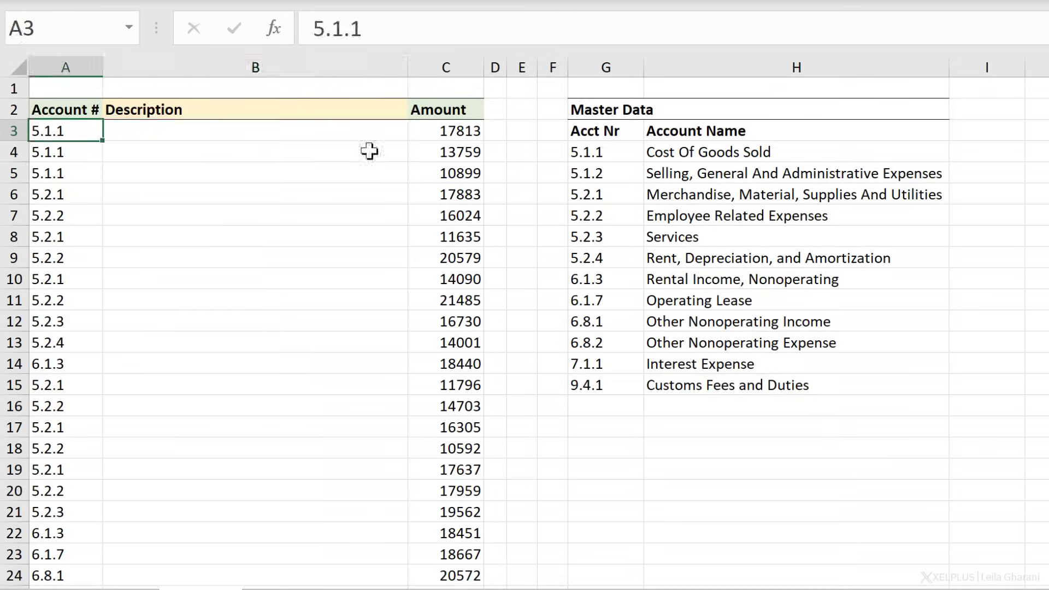
pyautogui.click(673, 173)
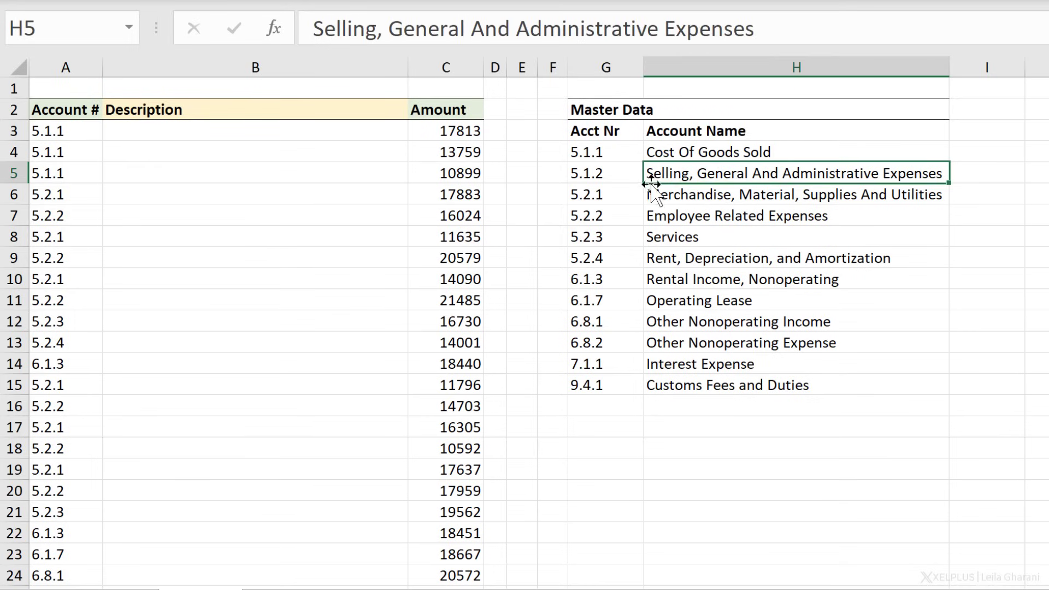
pyautogui.click(84, 130)
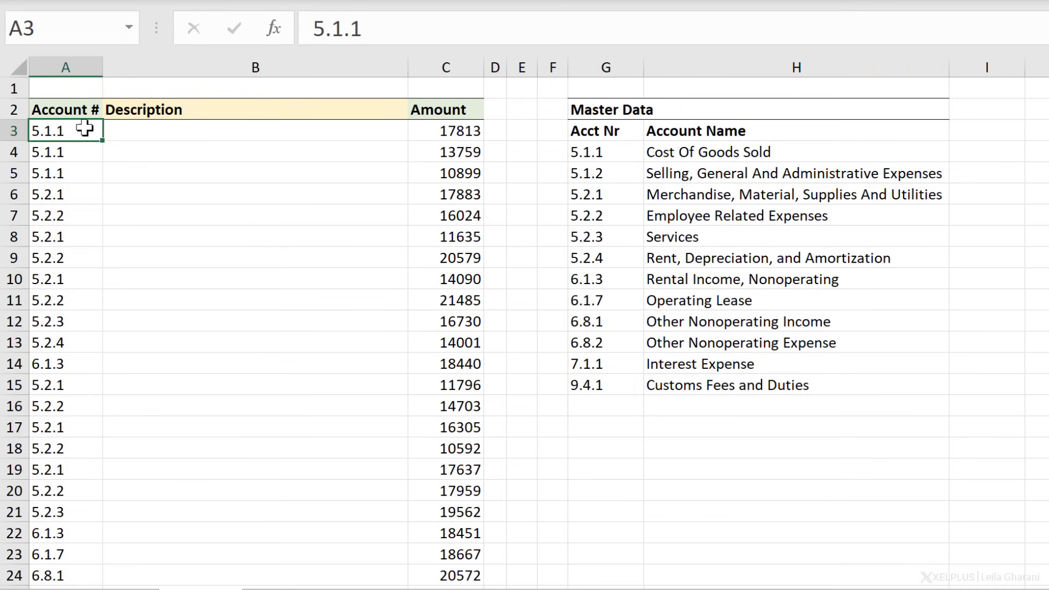
# Start a VLOOKUP formula in B3 with the account number in A3 as its lookup value.
pyautogui.click(158, 133)
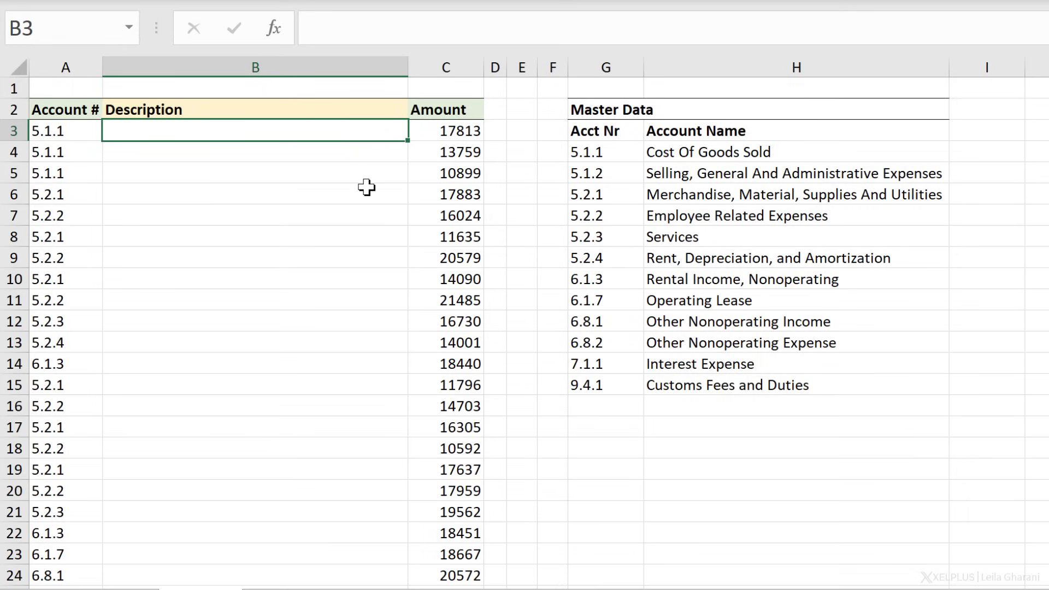
pyautogui.write('=vloo')
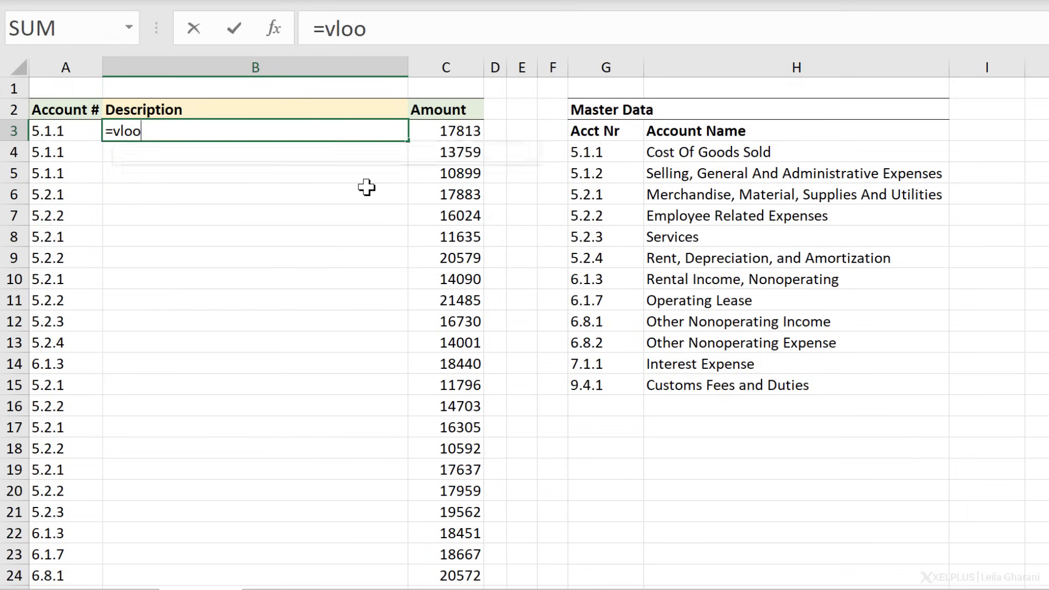
pyautogui.press('Tab')
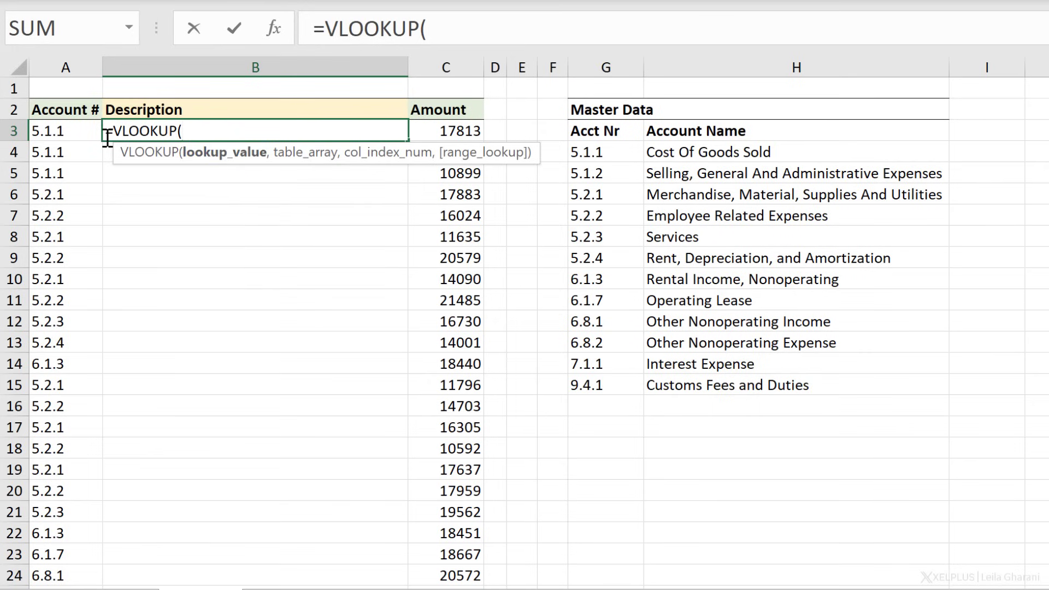
pyautogui.click(69, 133)
pyautogui.write(',')
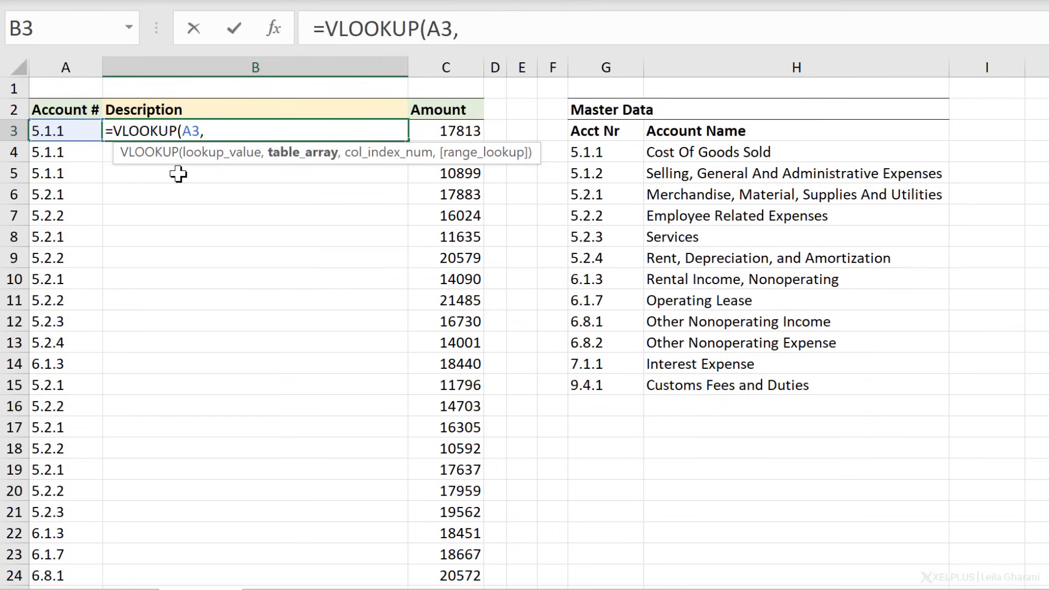
# Add the absolute master data range $G$4:$H$15 as the VLOOKUP's table array and 2 as its column index.
pyautogui.moveTo(613, 159); pyautogui.dragTo(773, 384)
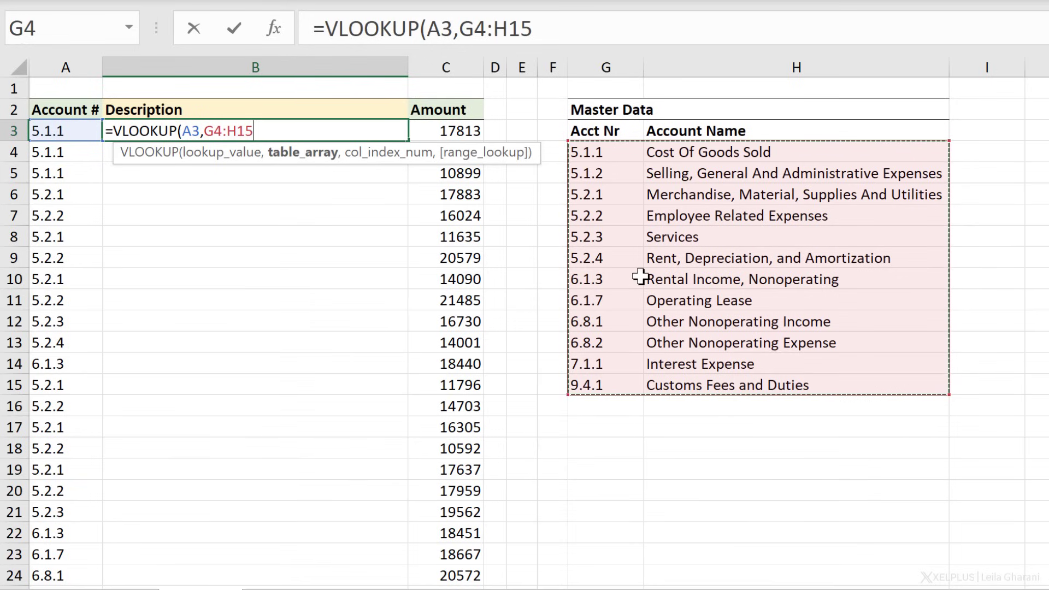
pyautogui.press('F4')
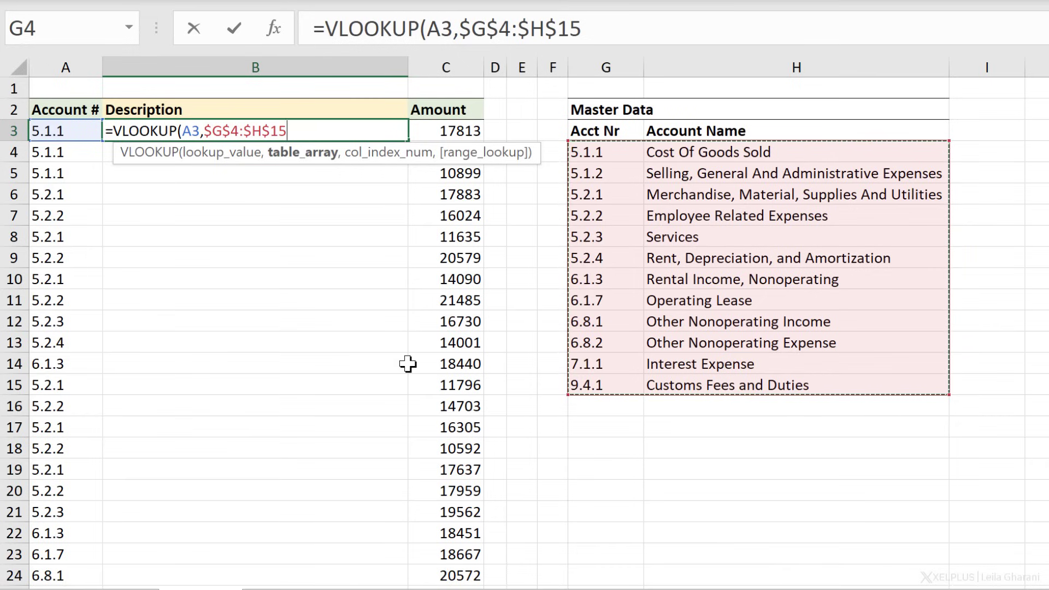
pyautogui.write(',')
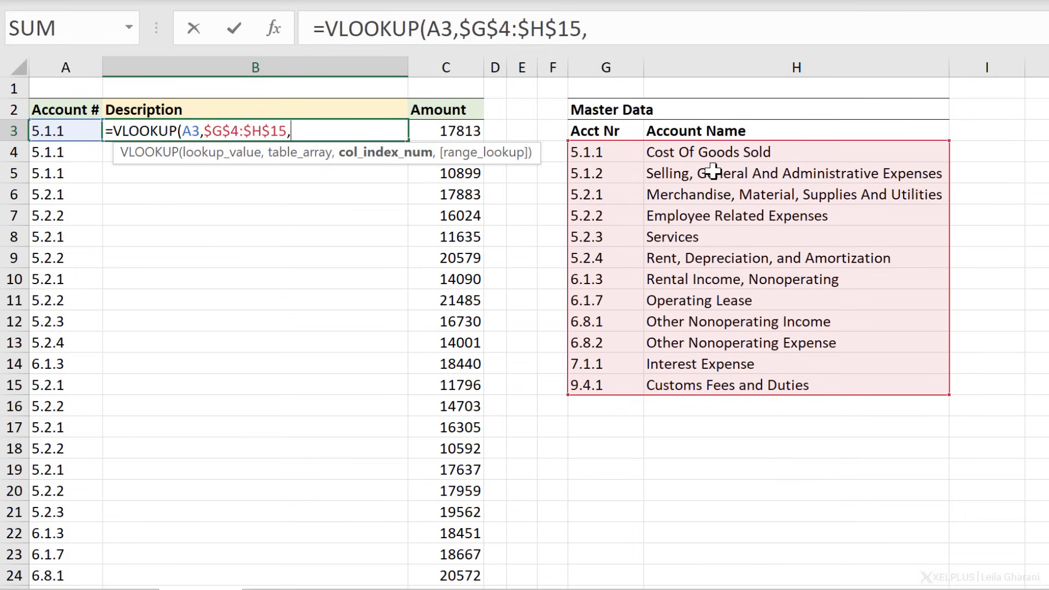
pyautogui.write('2,')
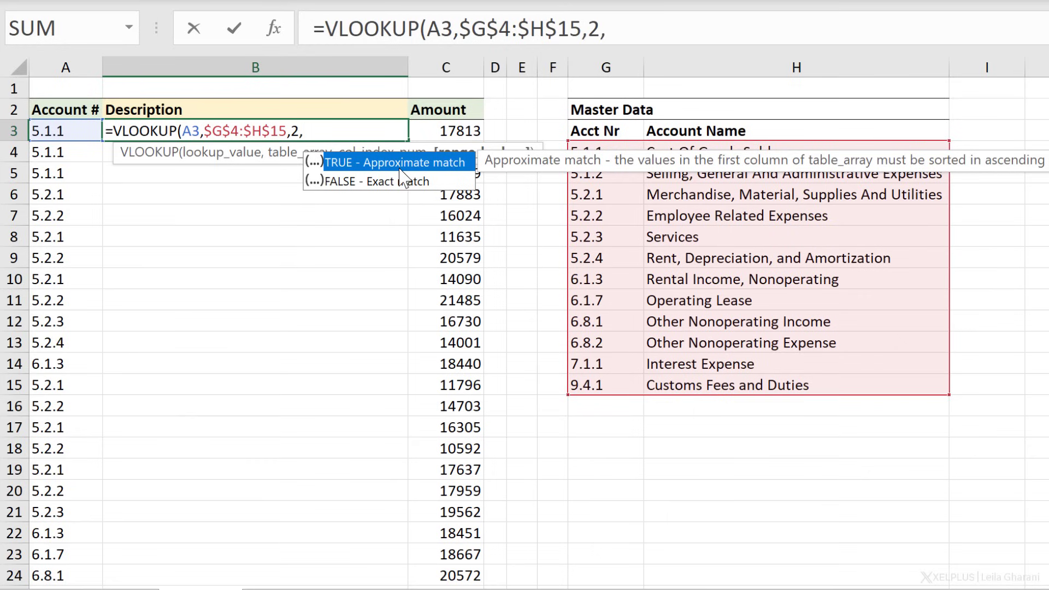
pyautogui.press('BackSpace')
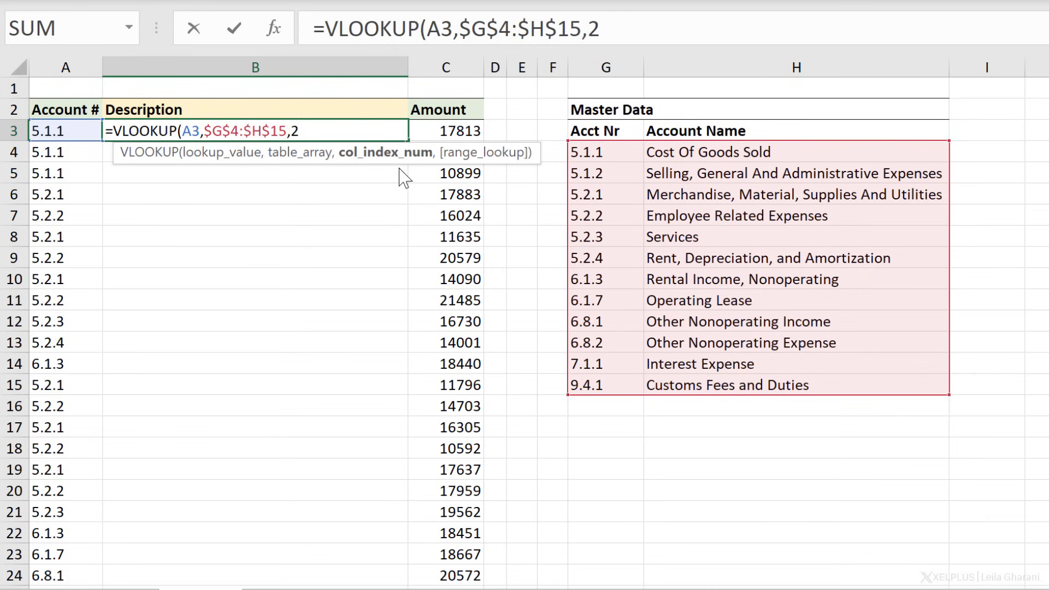
pyautogui.write(',')
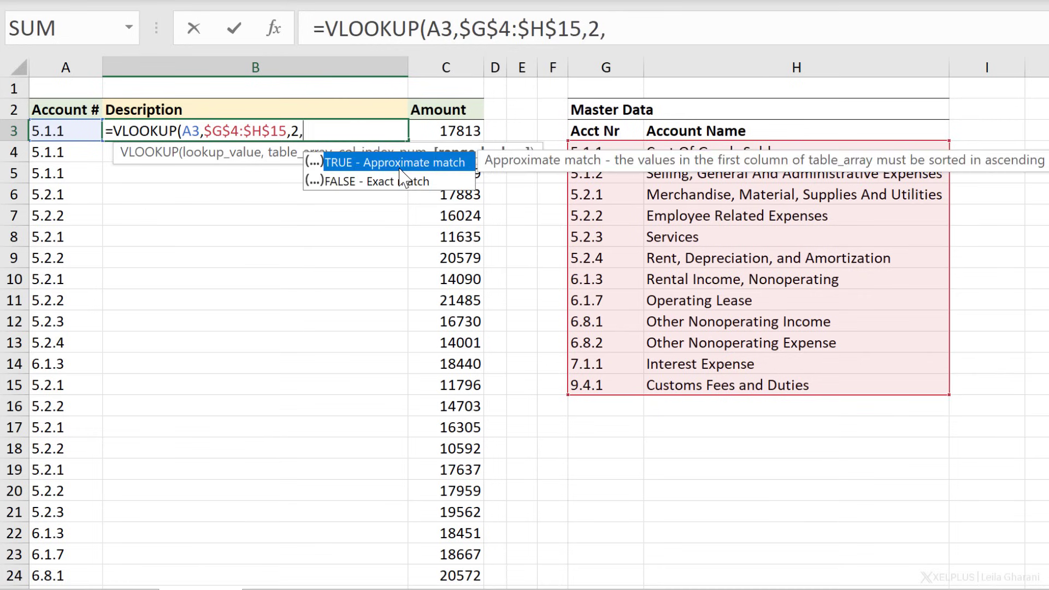
# Complete the VLOOKUP in B3 with FALSE for an exact match and enter the formula.
pyautogui.doubleClick(377, 189)
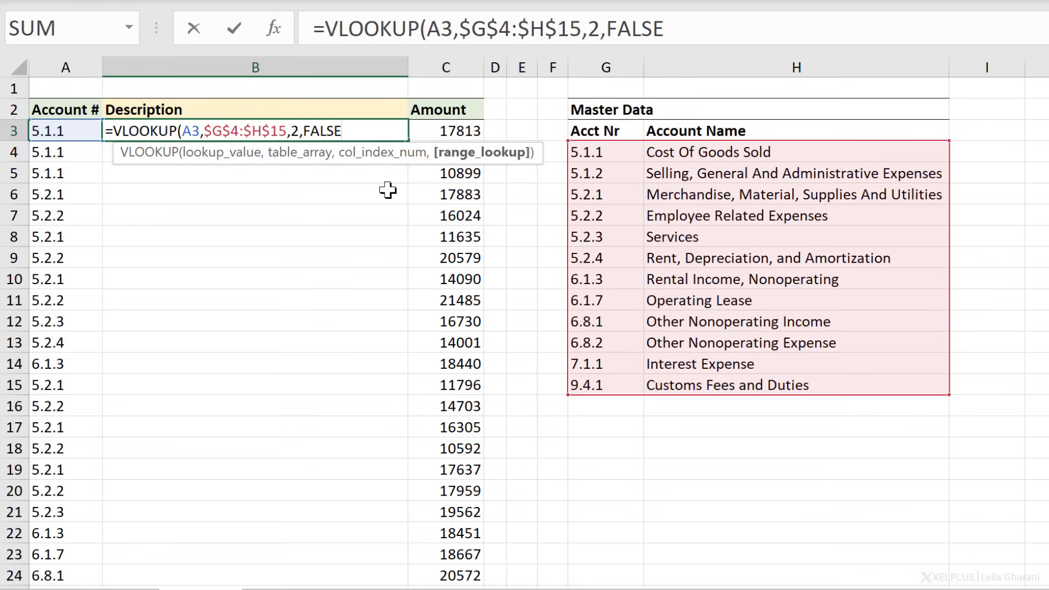
pyautogui.write(')')
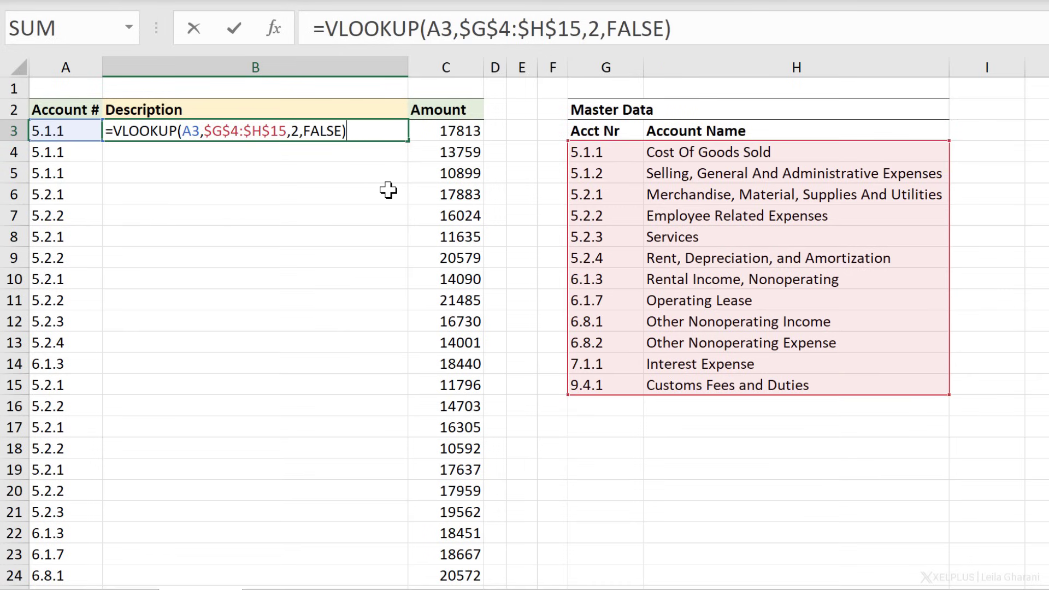
pyautogui.press('Return')
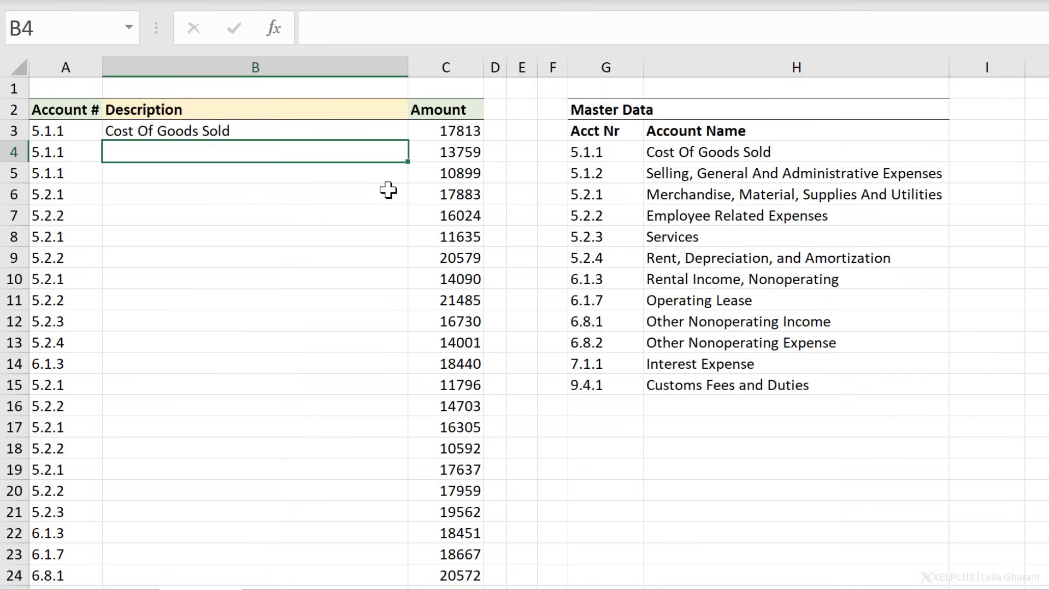
# Fill the VLOOKUP formula from B3 down to B31 and review the account descriptions.
pyautogui.click(209, 126)
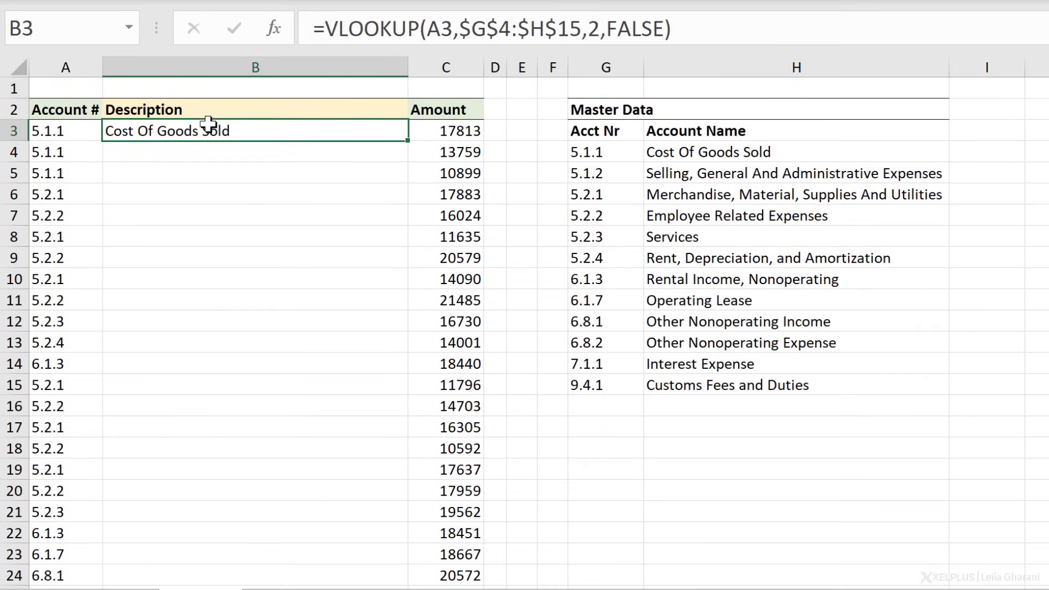
pyautogui.doubleClick(408, 141)
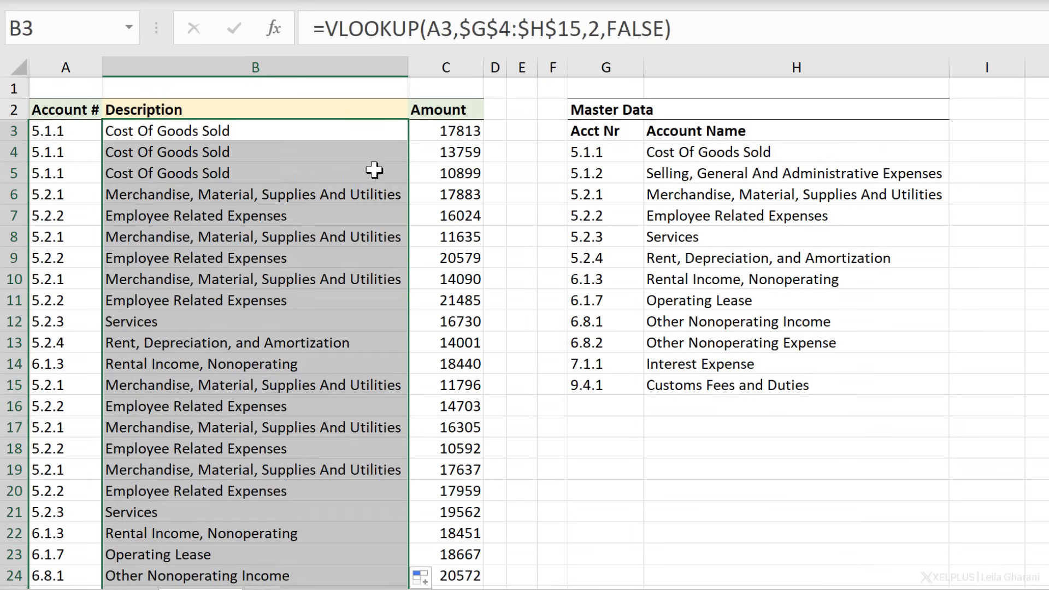
pyautogui.click(336, 182)
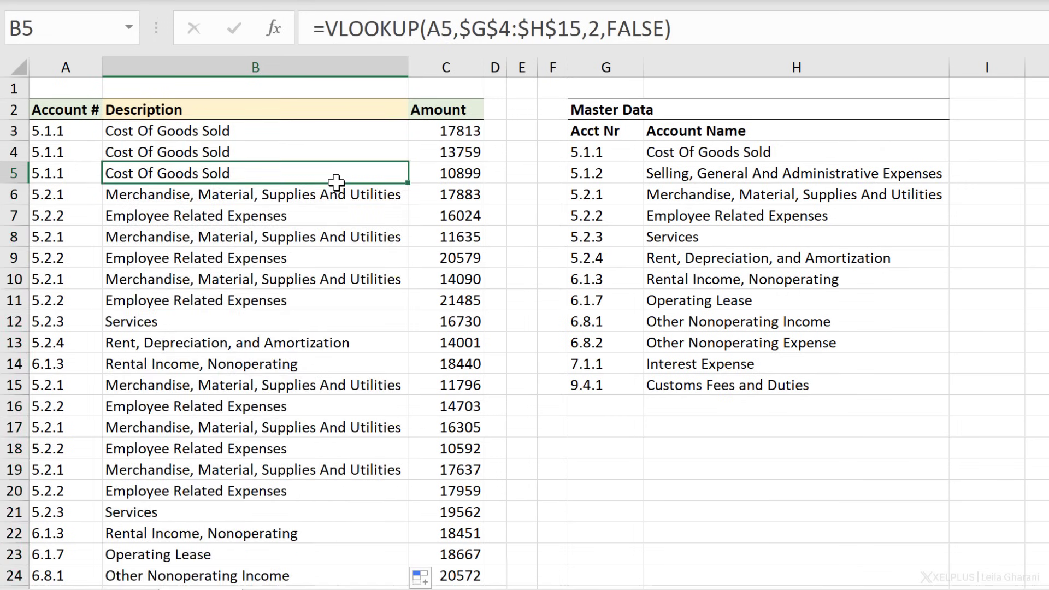
pyautogui.scroll(-3, 336, 181)
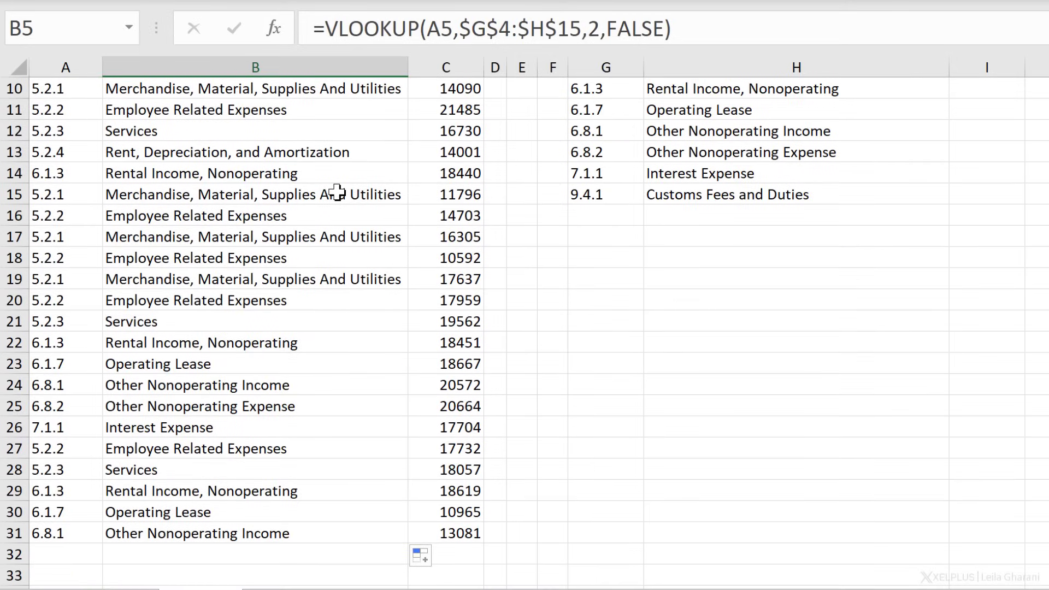
pyautogui.scroll(3, 336, 193)
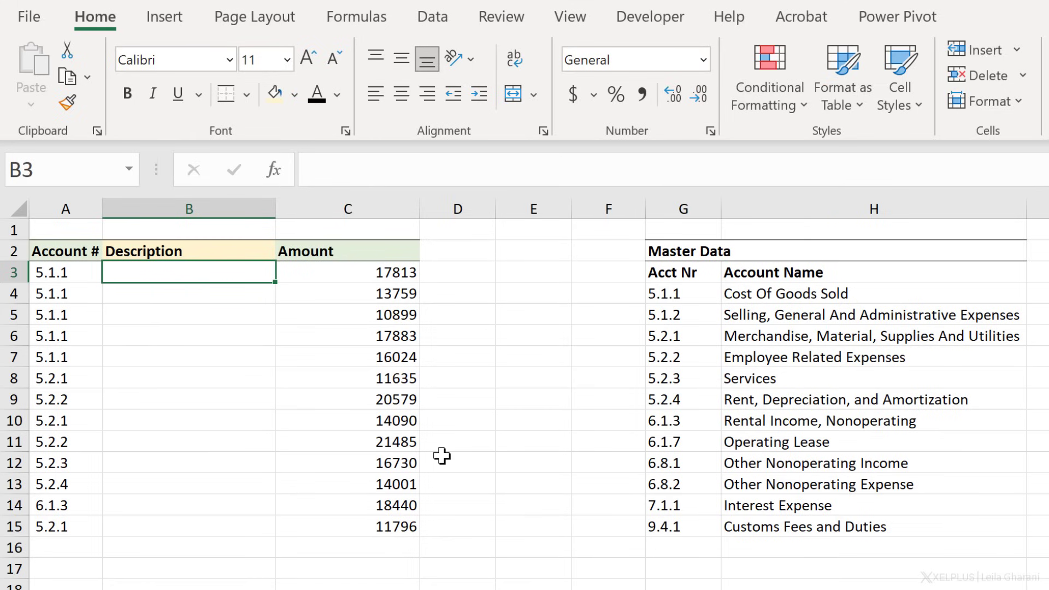
# Start a VLOOKUP in B3 of the sheet with unmatched account numbers, using A3 as lookup value and $G$4:$H$15 as table array.
pyautogui.write('=vlo')
pyautogui.press('Tab')
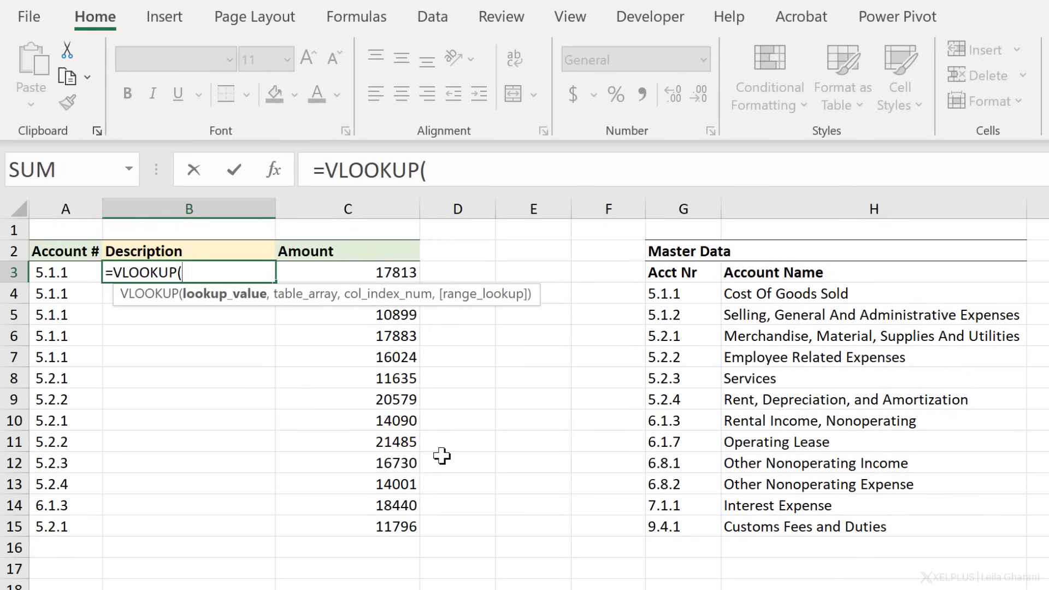
pyautogui.click(84, 271)
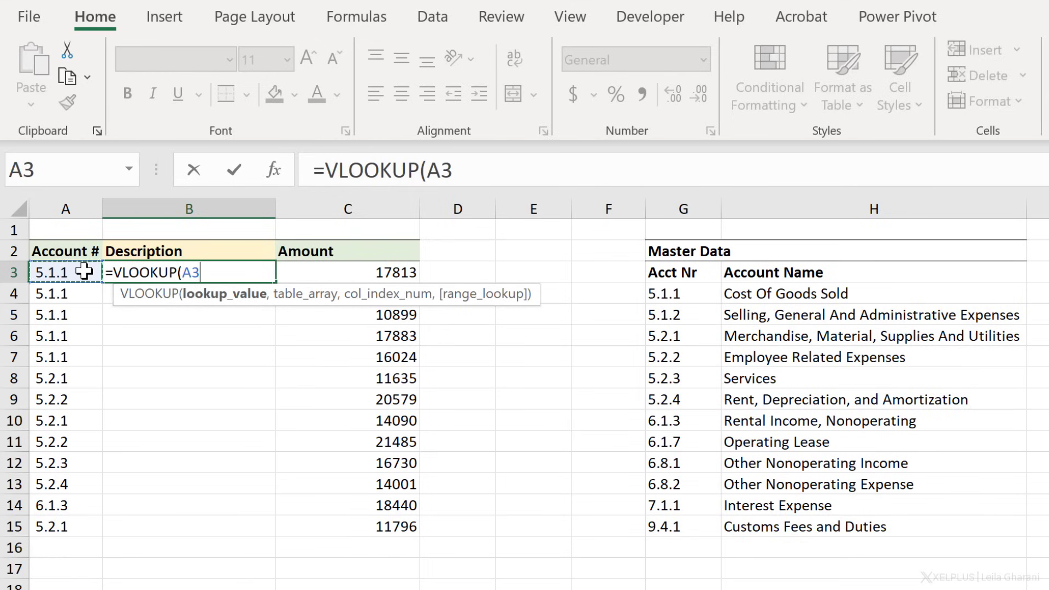
pyautogui.write(',')
pyautogui.moveTo(693, 297); pyautogui.dragTo(817, 526)
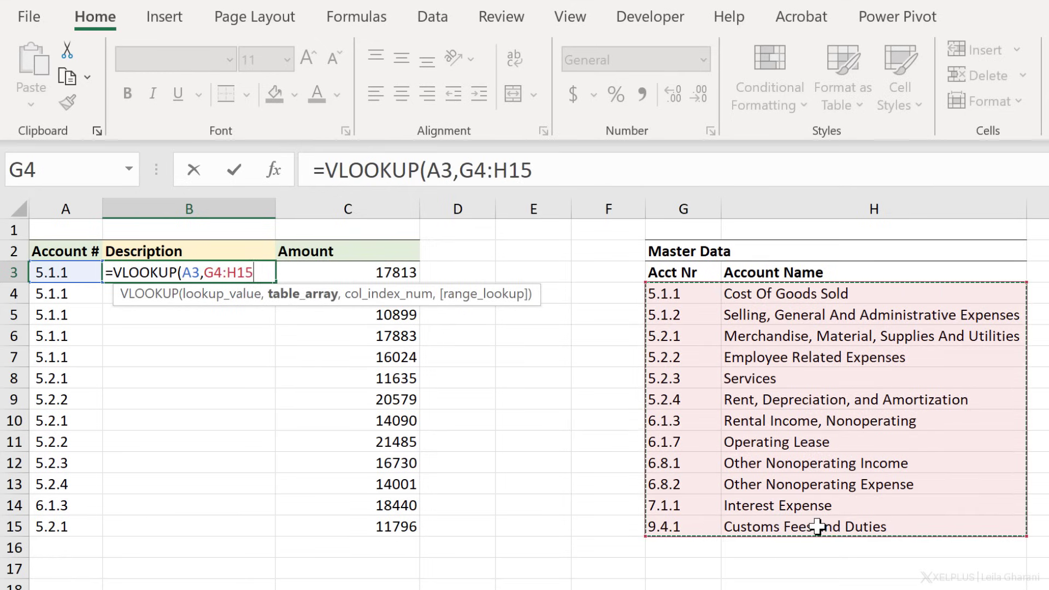
pyautogui.press('F4')
pyautogui.write(',')
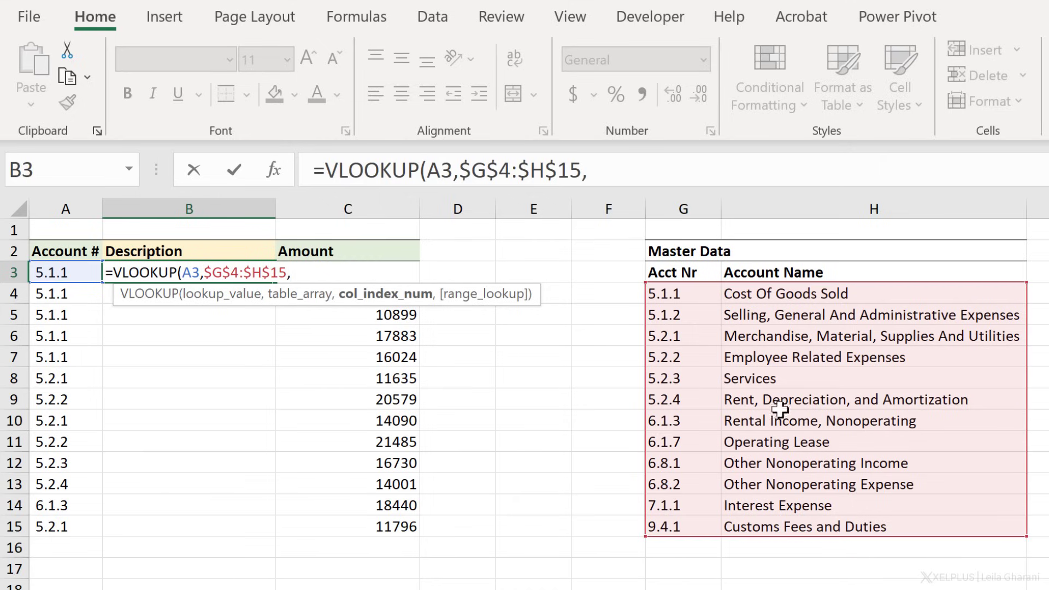
# Complete the VLOOKUP with column index 2 and FALSE, and fill it from B3 down to B15.
pyautogui.write('2')
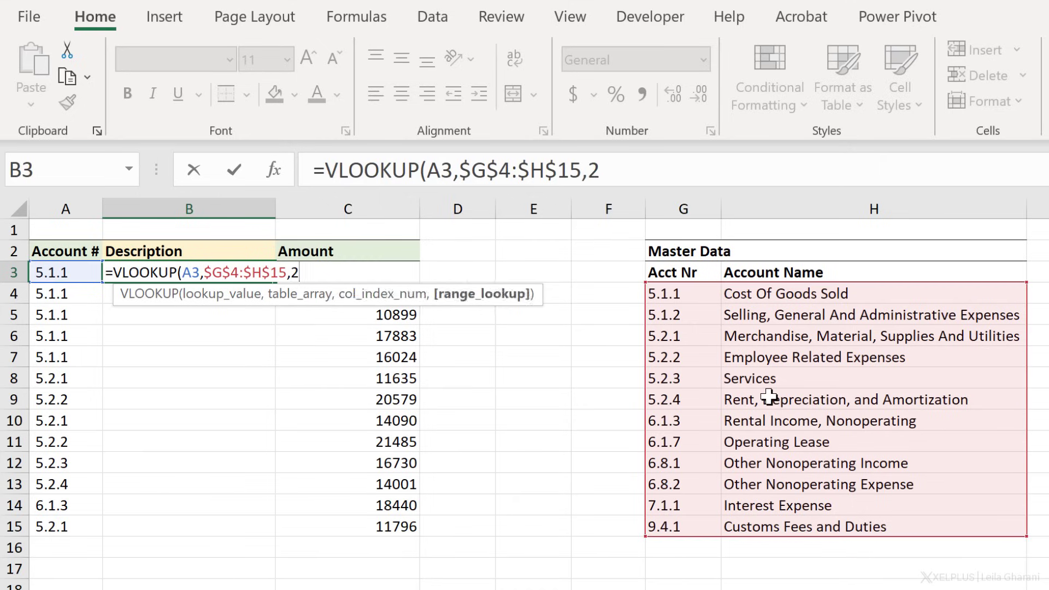
pyautogui.write(',false)')
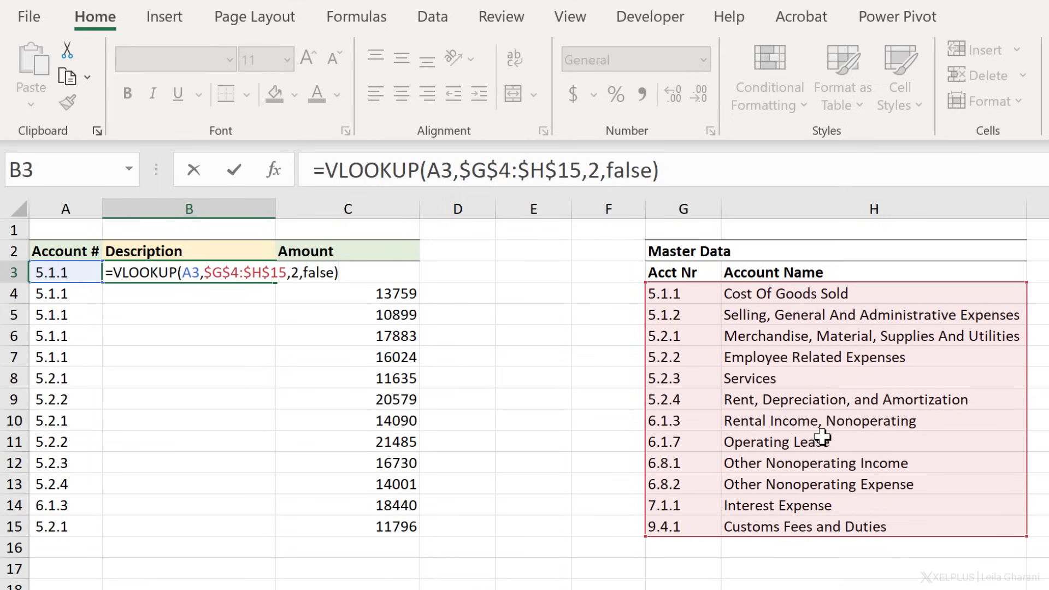
pyautogui.press('Return')
pyautogui.press('Up')
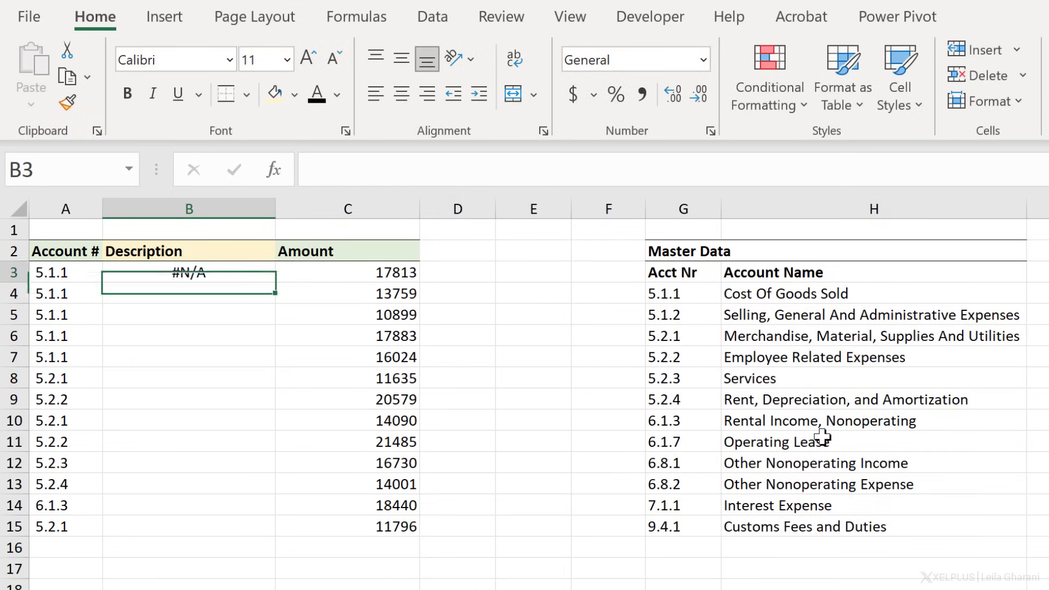
pyautogui.doubleClick(275, 282)
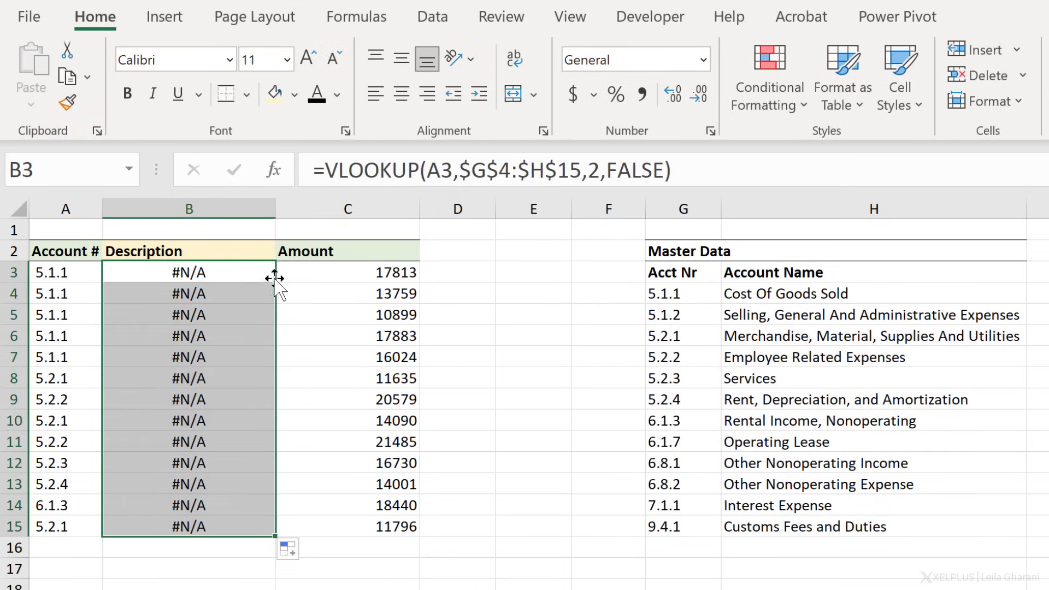
# Examine the account numbers in A3 and A5 for leading or trailing spaces.
pyautogui.click(220, 278)
pyautogui.click(71, 272)
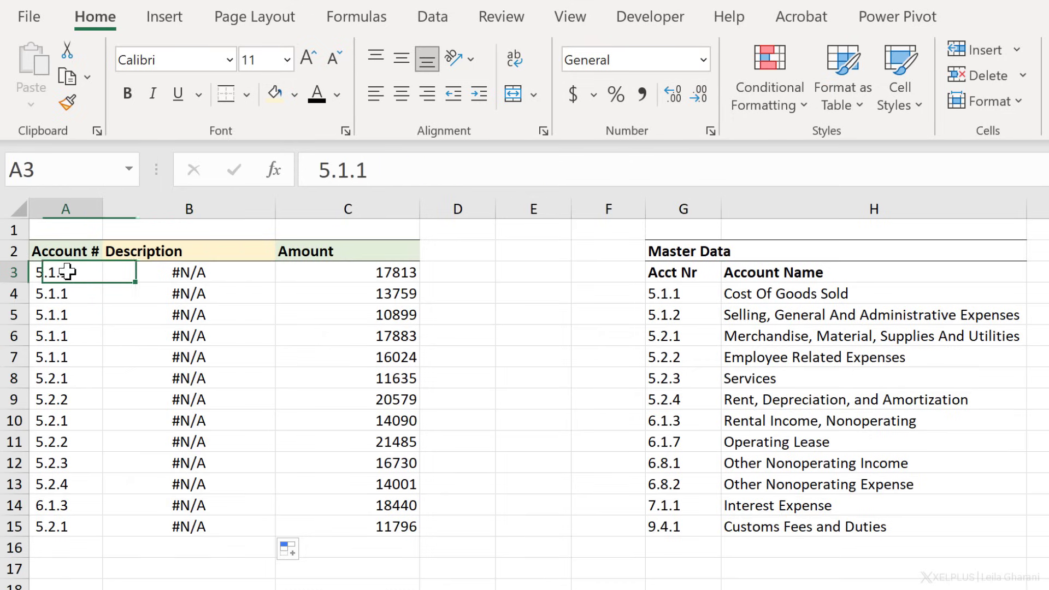
pyautogui.click(361, 170)
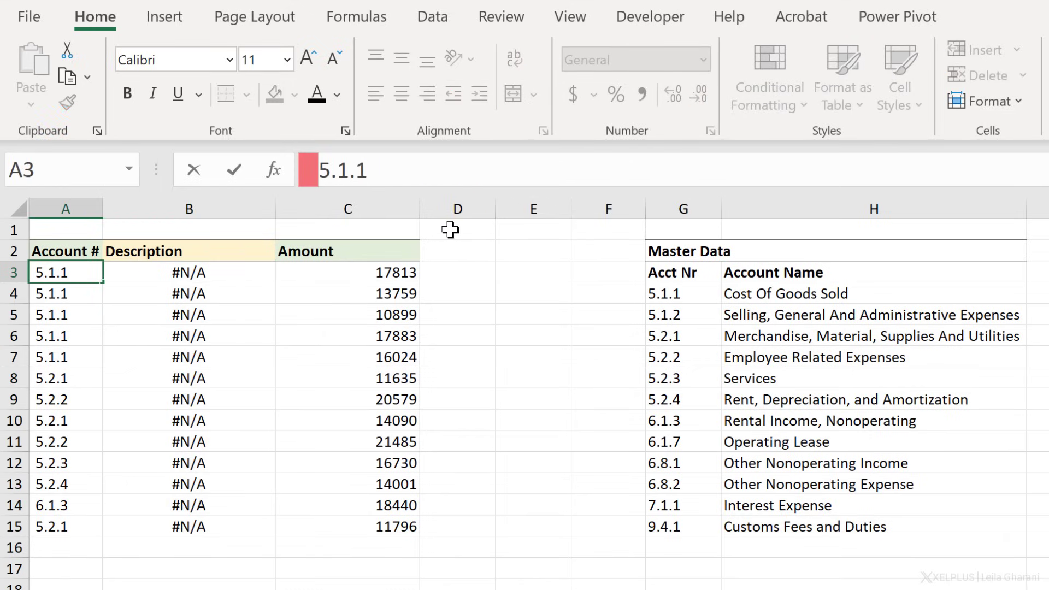
pyautogui.press('Return')
pyautogui.press('Return')
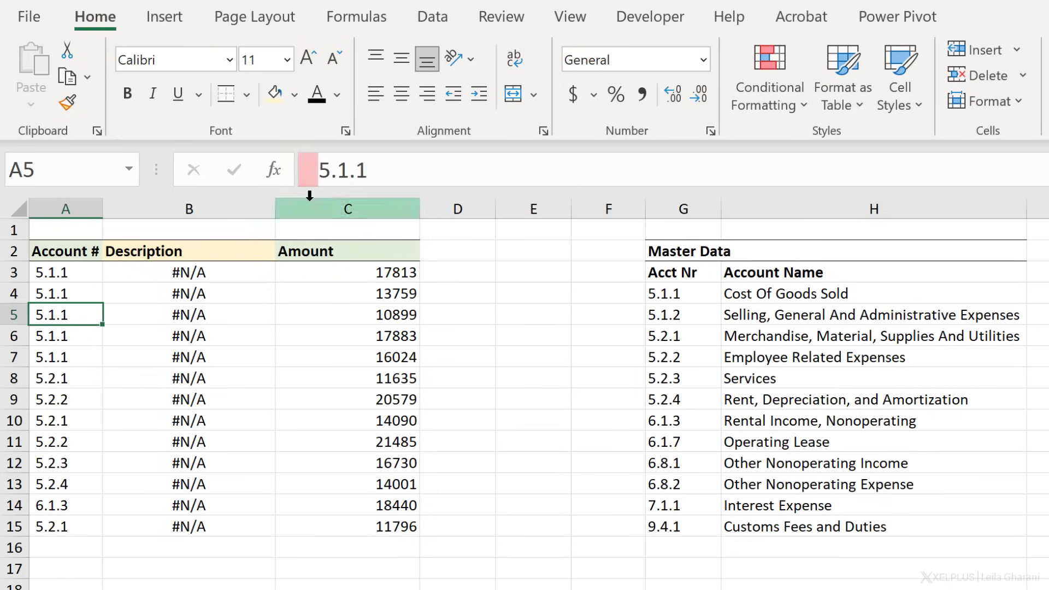
pyautogui.click(382, 166)
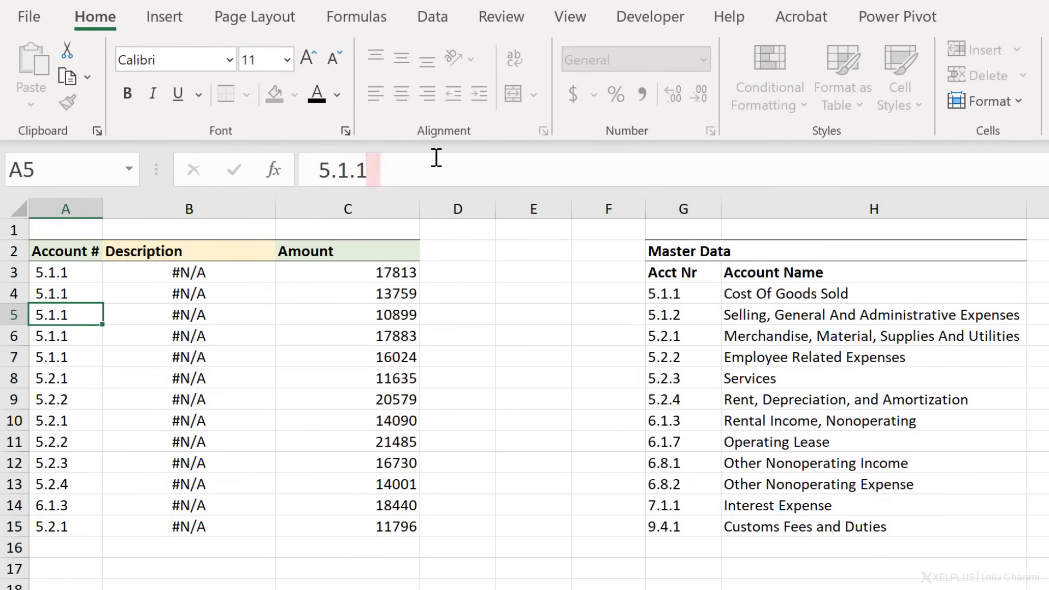
pyautogui.press('Return')
# Enter =TRIM(A3) in E3 and fill it down to E5.
pyautogui.press('Up')
pyautogui.press('Up')
pyautogui.press('Right')
pyautogui.press('Right')
pyautogui.press('Right')
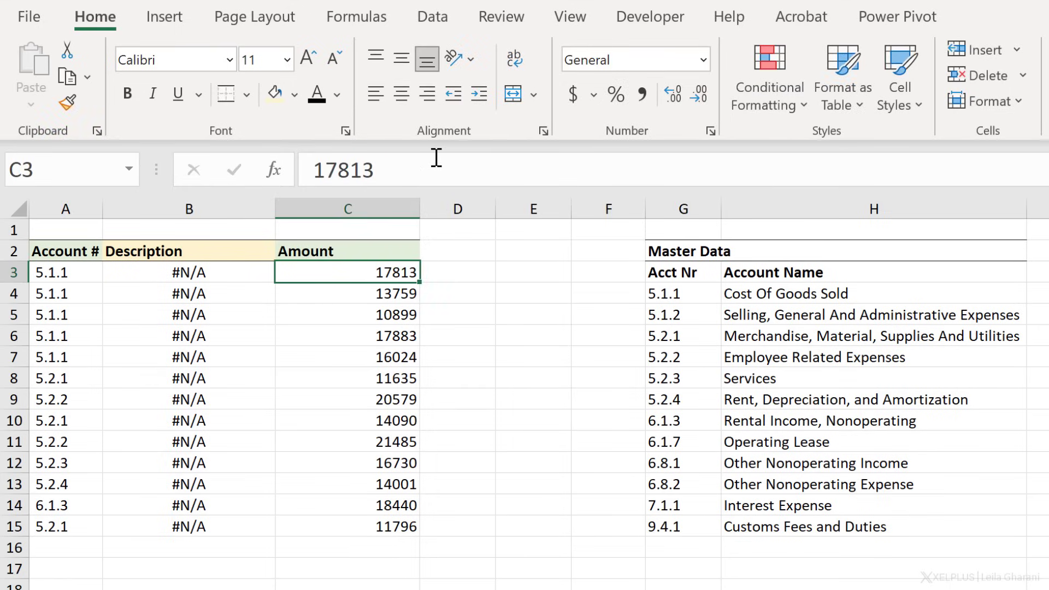
pyautogui.press('Right')
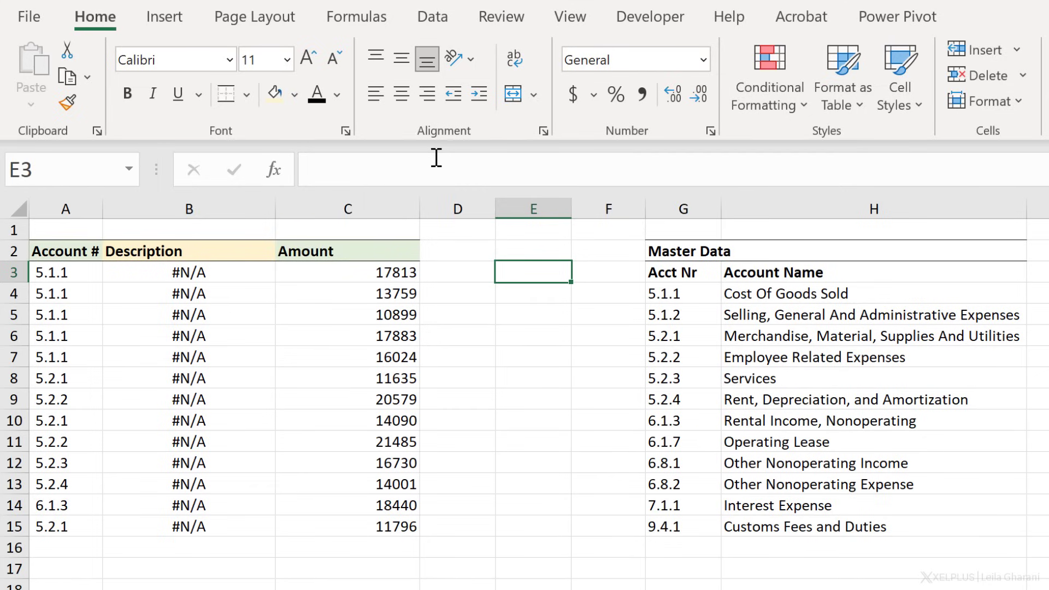
pyautogui.write('=trim(')
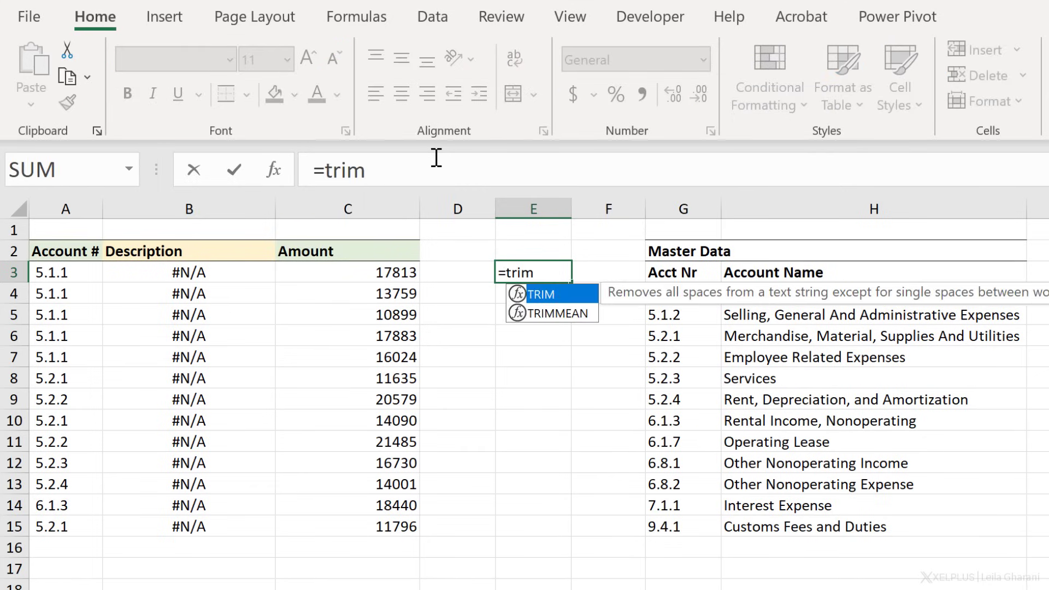
pyautogui.press('Left')
pyautogui.press('Left')
pyautogui.press('Left')
pyautogui.press('Left')
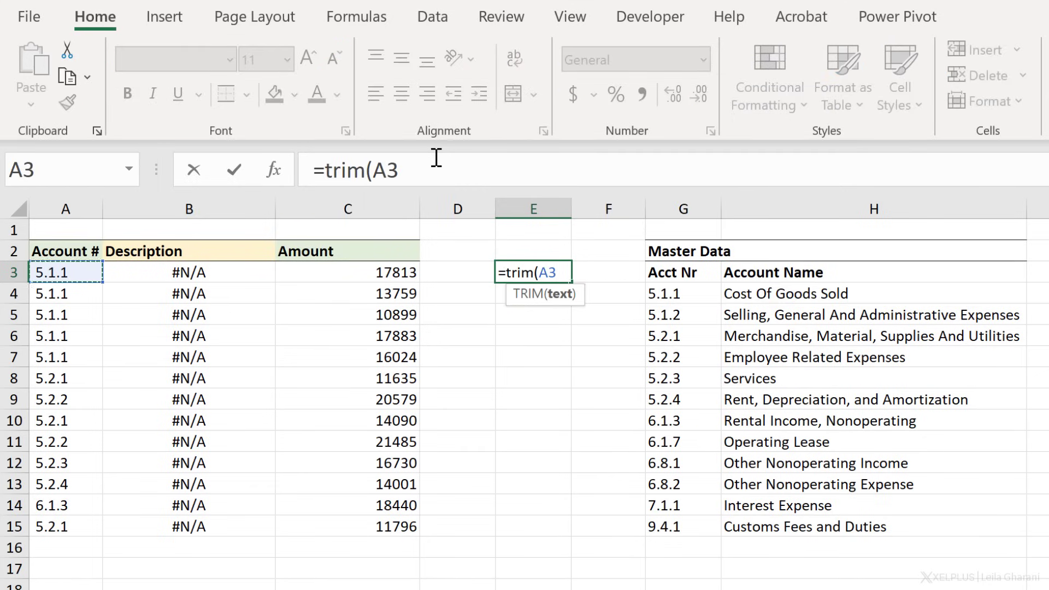
pyautogui.write(')')
pyautogui.press('Return')
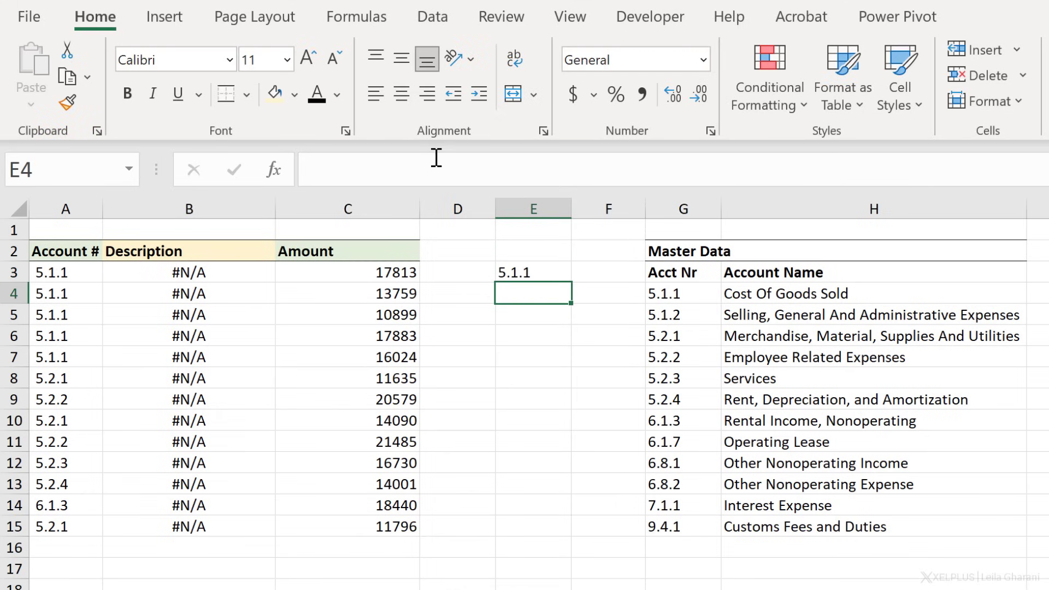
pyautogui.click(541, 273)
pyautogui.moveTo(571, 281); pyautogui.dragTo(572, 320)
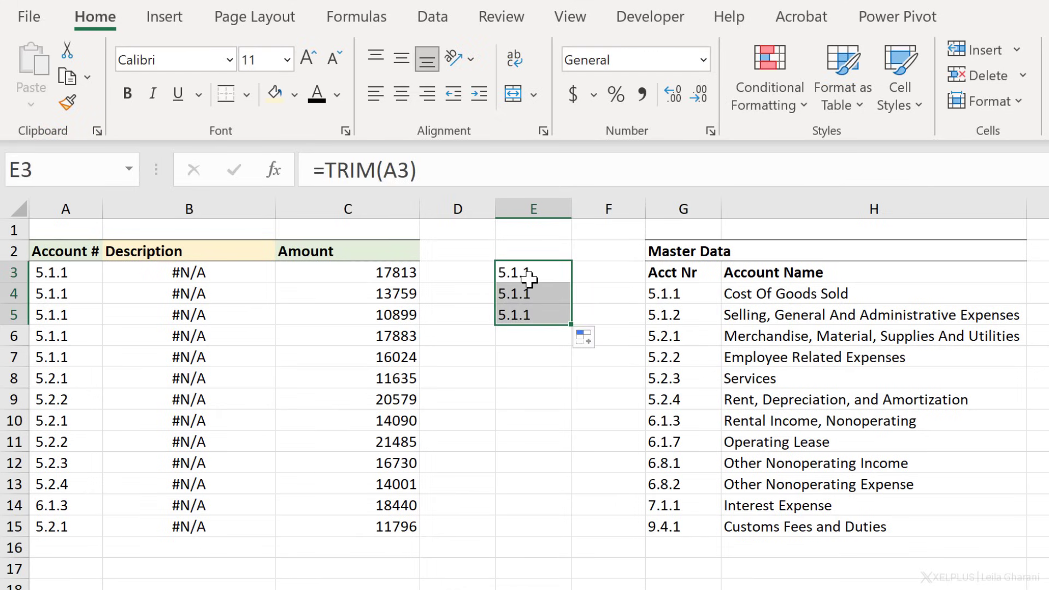
# Replace the TRIM formulas in E3:E5 with their values and check E5 for extra spaces.
pyautogui.hotkey('ctrl', 'c')
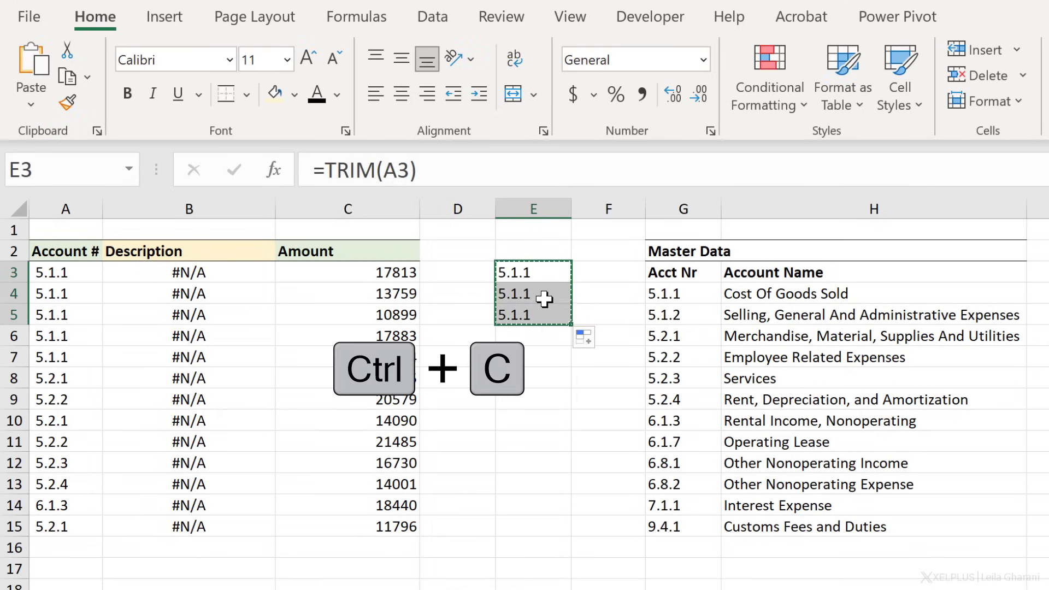
pyautogui.rightClick(553, 315)
pyautogui.click(633, 418)
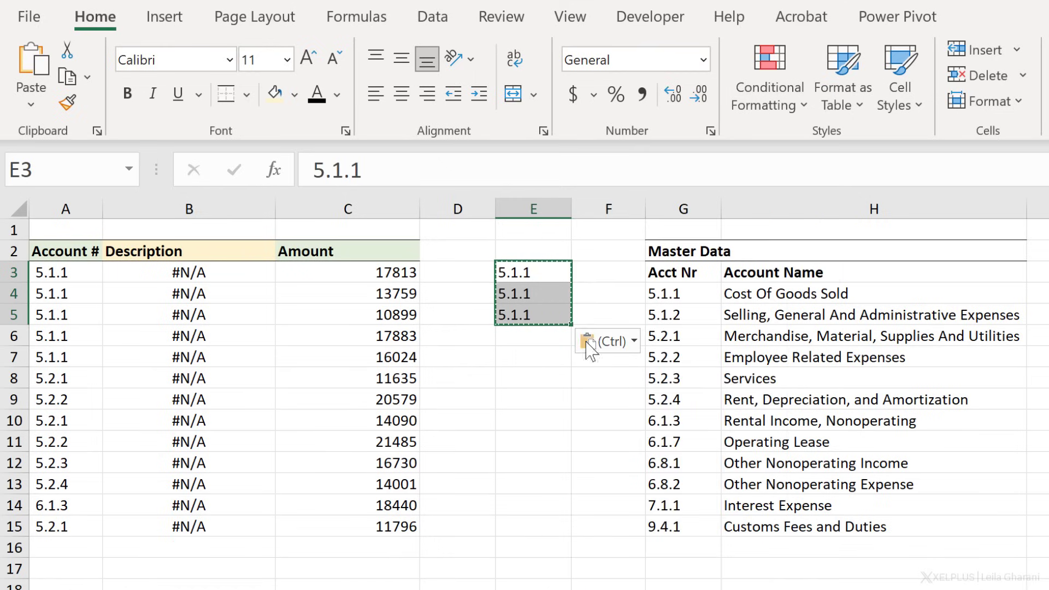
pyautogui.click(554, 290)
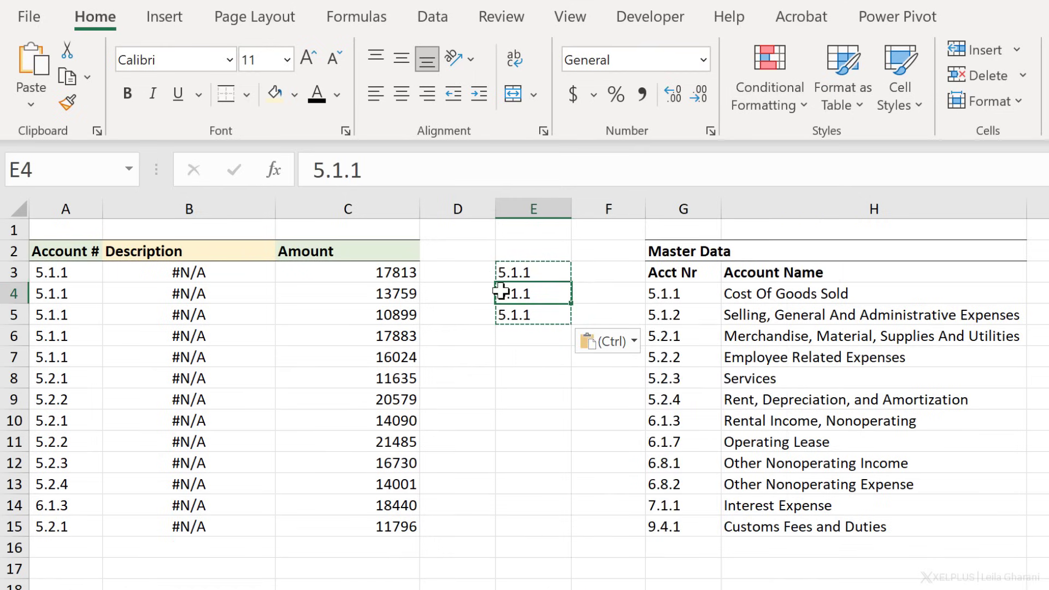
pyautogui.click(513, 310)
pyautogui.click(436, 168)
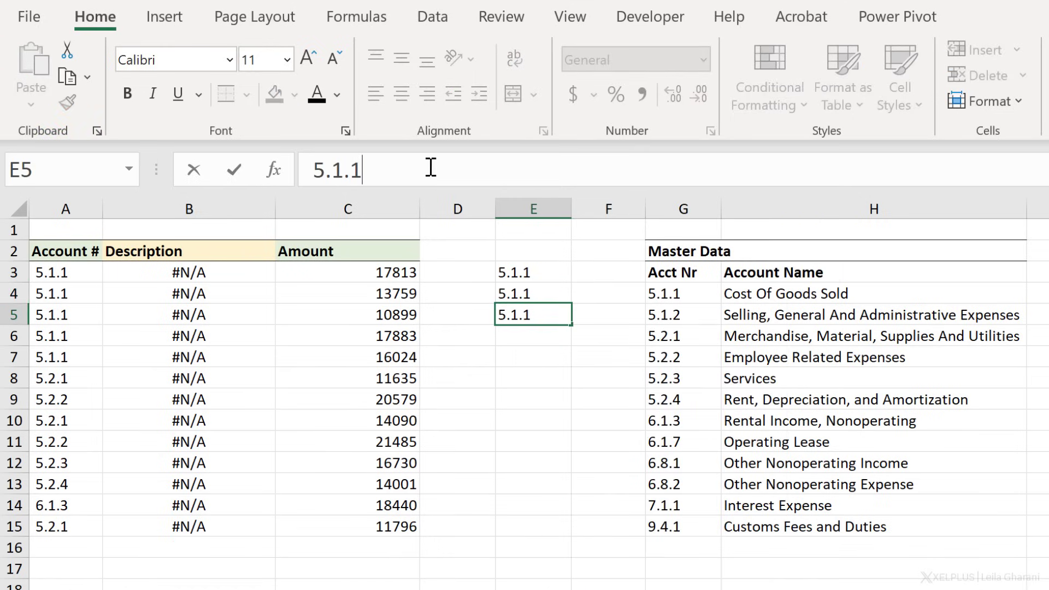
pyautogui.click(312, 170)
# Wrap the lookup value A3 of B3's VLOOKUP in TRIM and fill the formula down to B15.
pyautogui.click(234, 273)
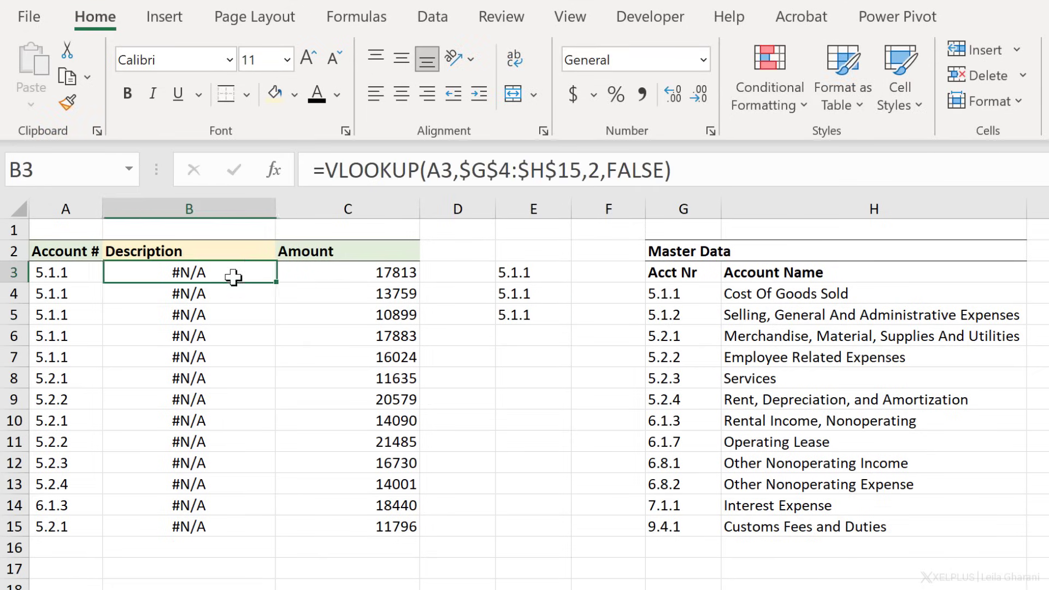
pyautogui.click(429, 174)
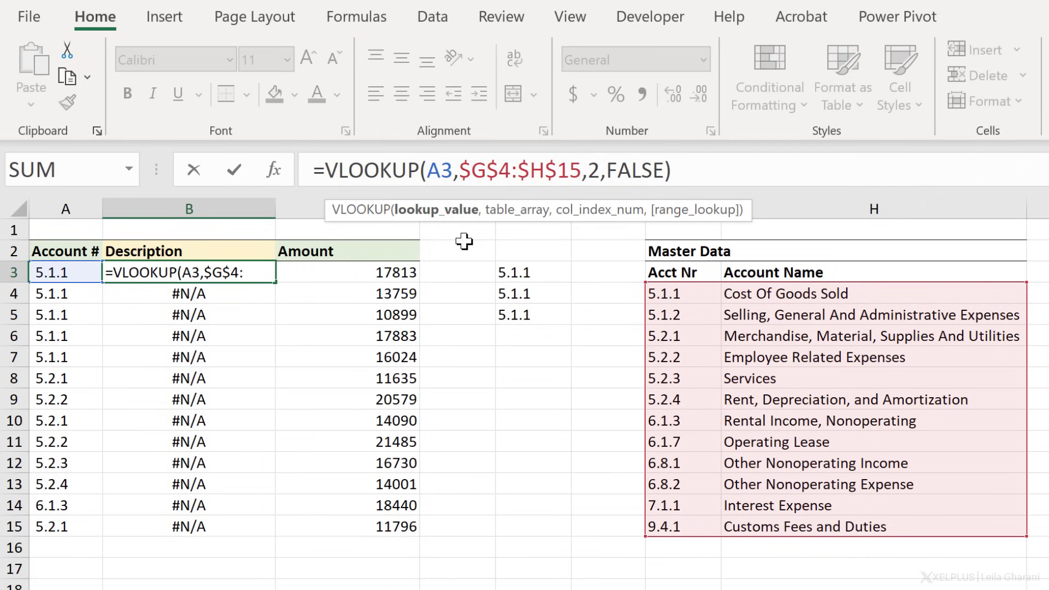
pyautogui.write('trim(')
pyautogui.press('Right')
pyautogui.press('Right')
pyautogui.write(')')
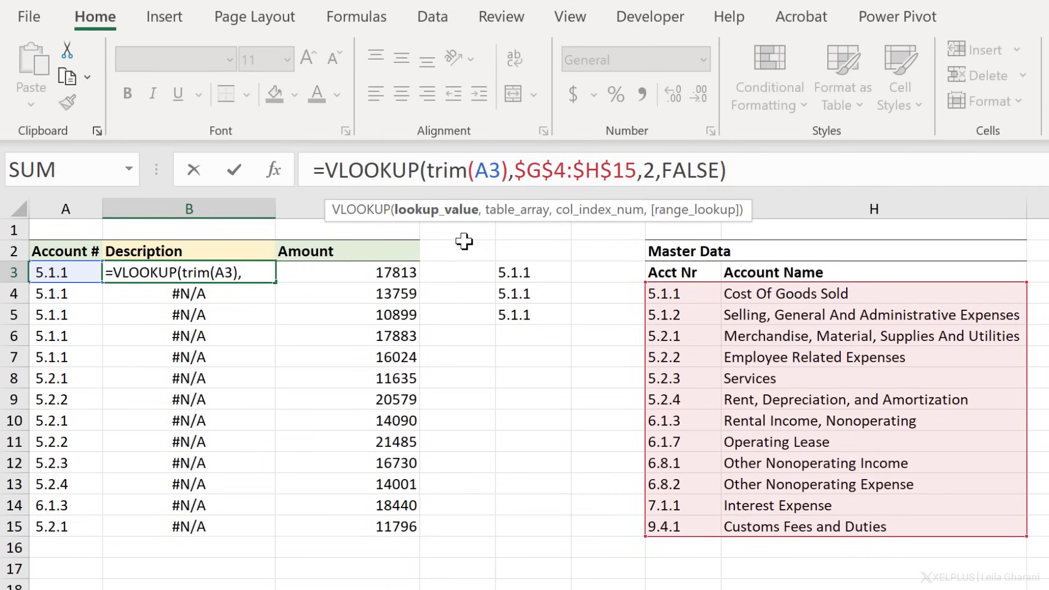
pyautogui.press('Return')
pyautogui.click(252, 266)
pyautogui.doubleClick(273, 284)
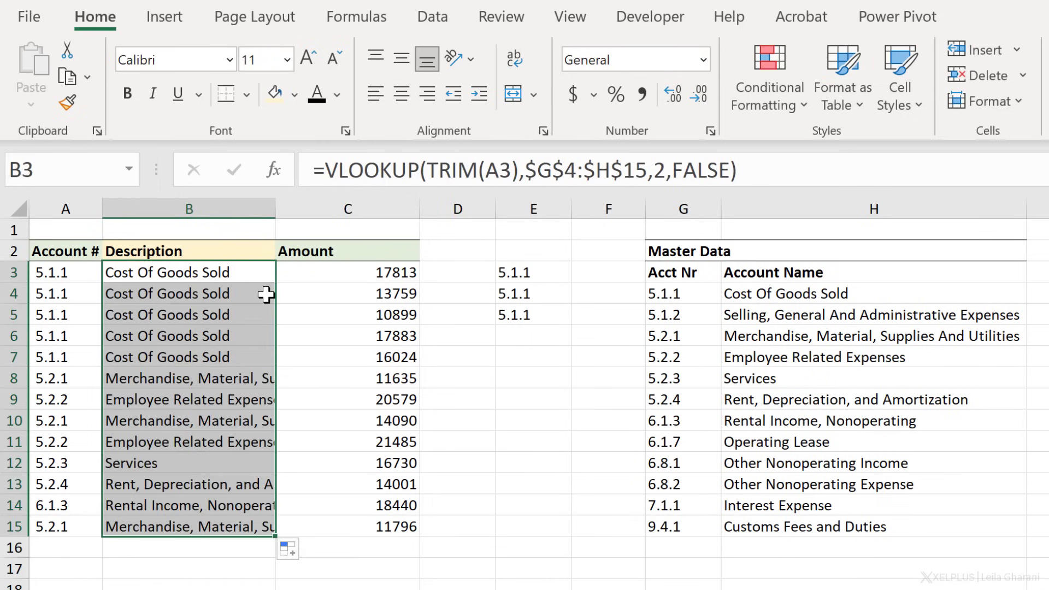